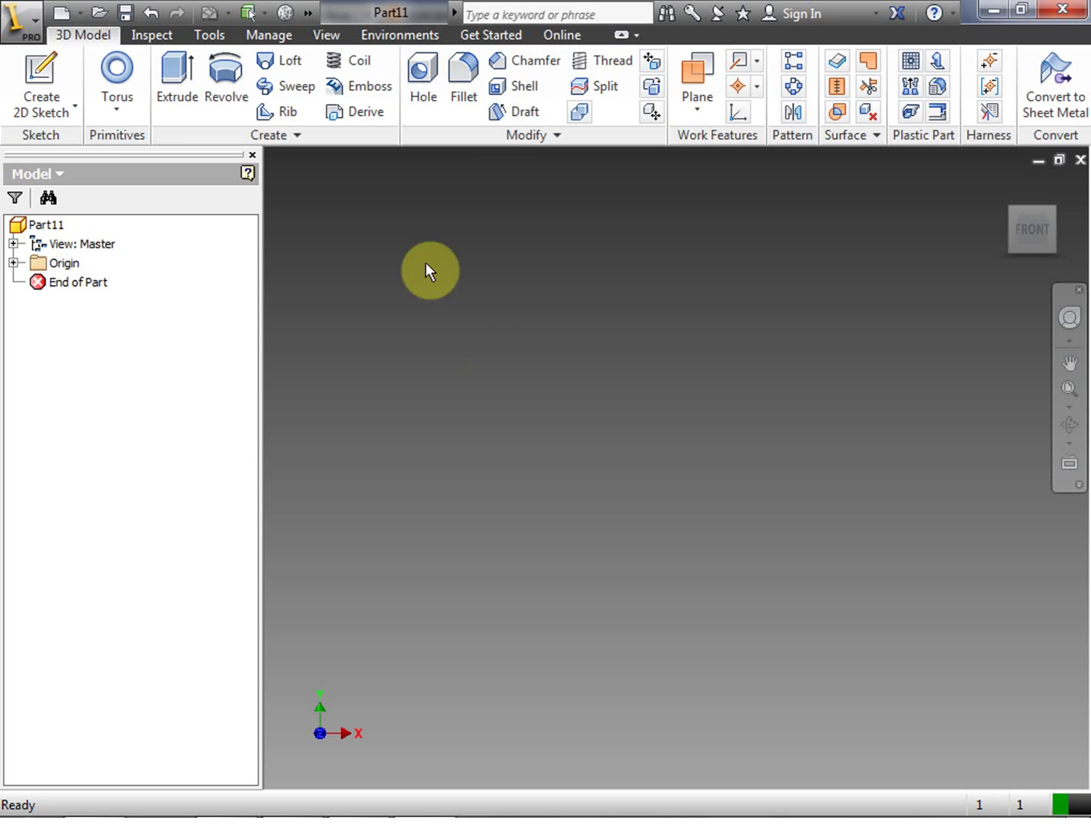
# List the new-document types: Assembly, Drawing, Part and Presentation.
pyautogui.click(80, 15)
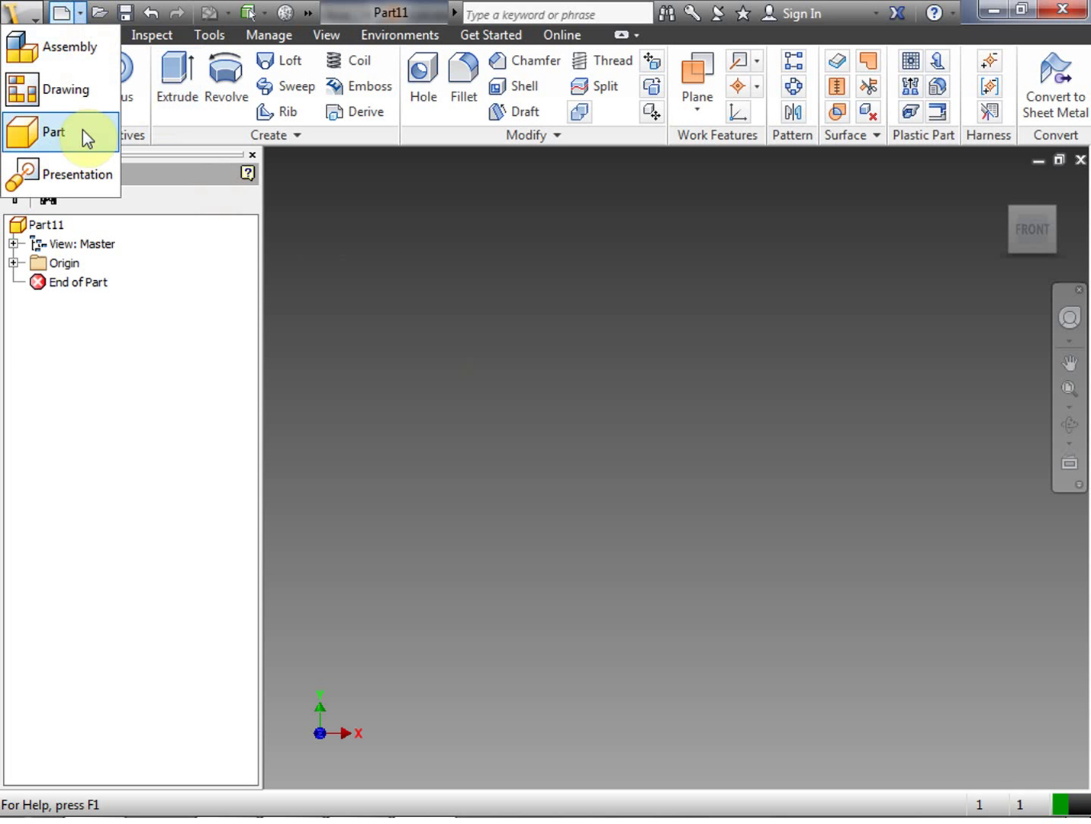
# Save the part as AutodeskInvetor2013_Lesson_06.ipt in InventorVideos and narrow the model browser.
pyautogui.click(518, 246)
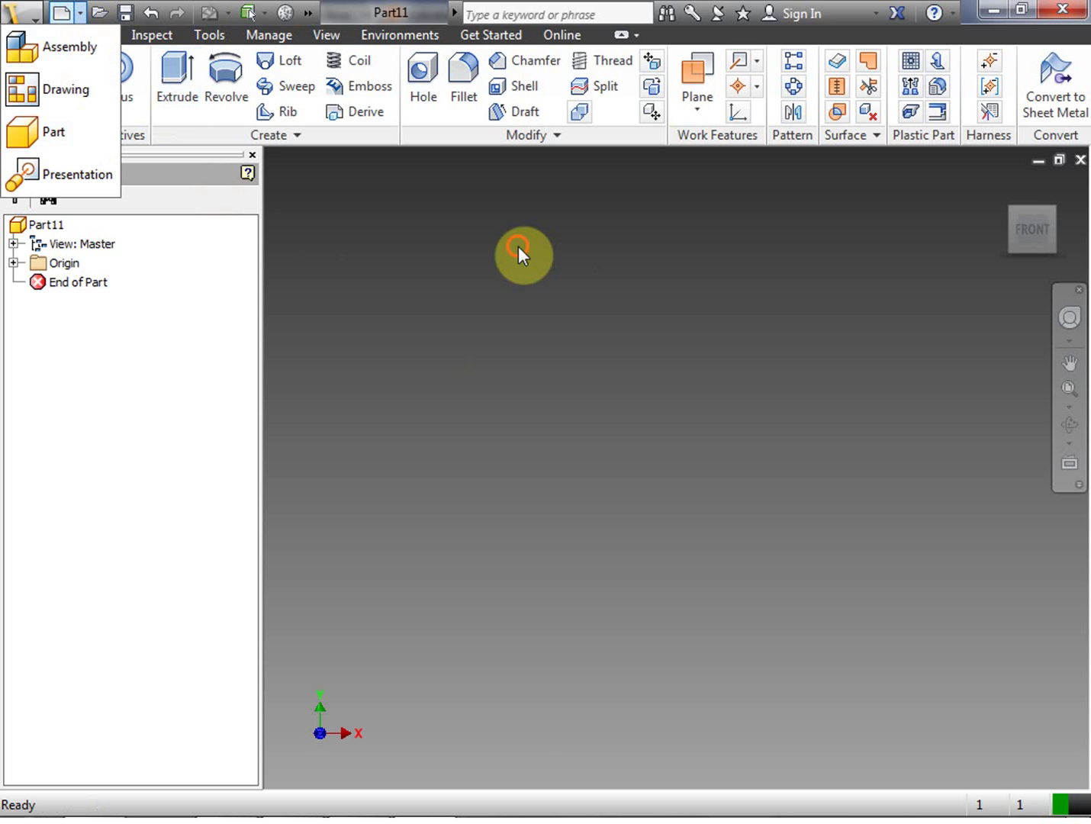
pyautogui.click(127, 14)
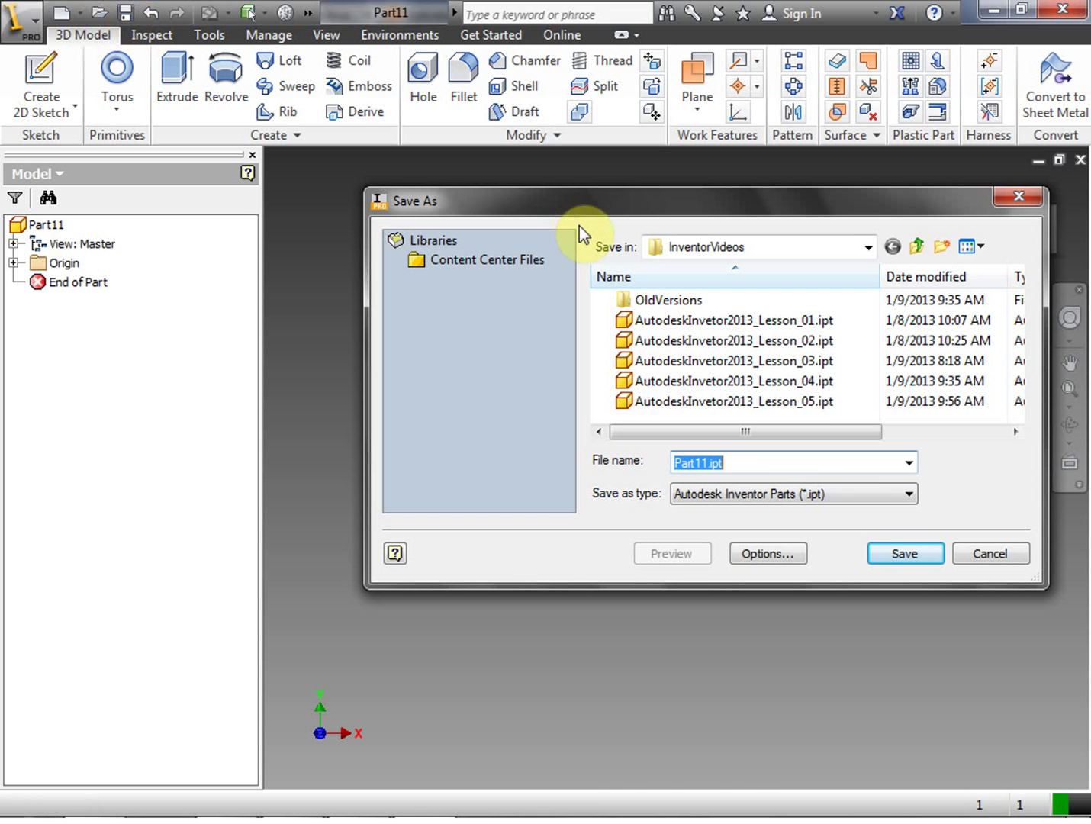
pyautogui.click(803, 400)
pyautogui.doubleClick(847, 466)
pyautogui.click(845, 465)
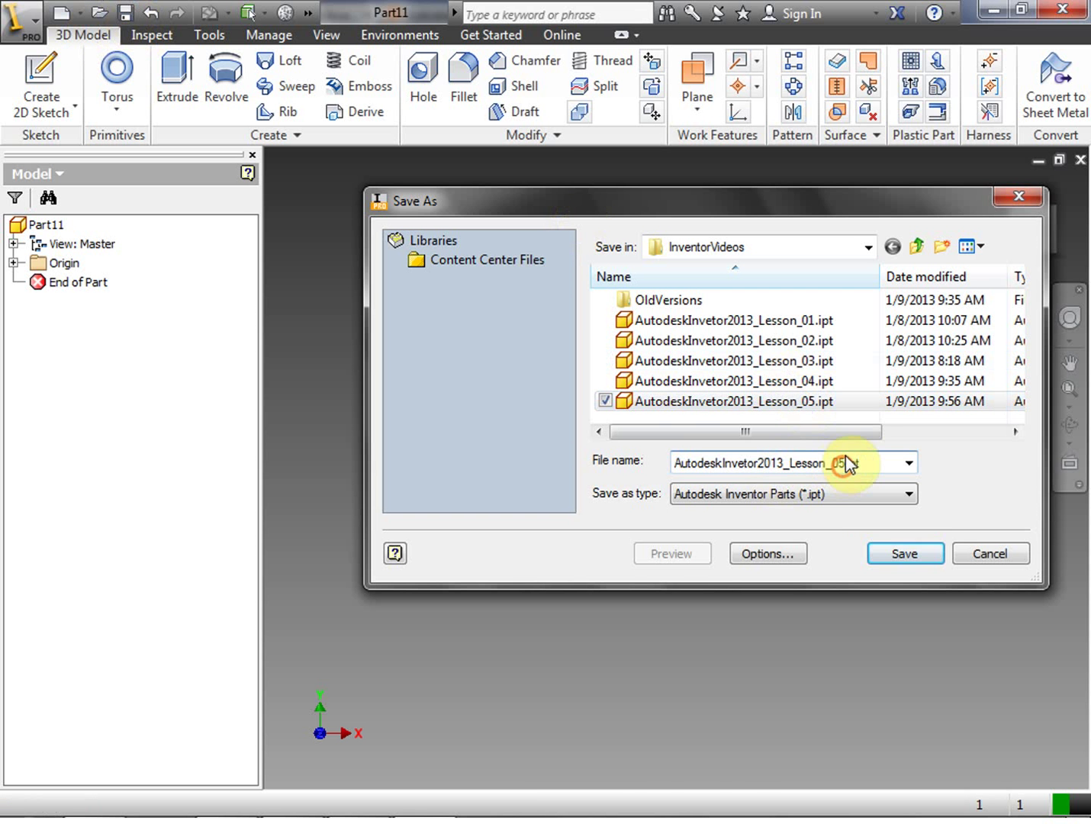
pyautogui.press('BackSpace')
pyautogui.write('6')
pyautogui.click(899, 545)
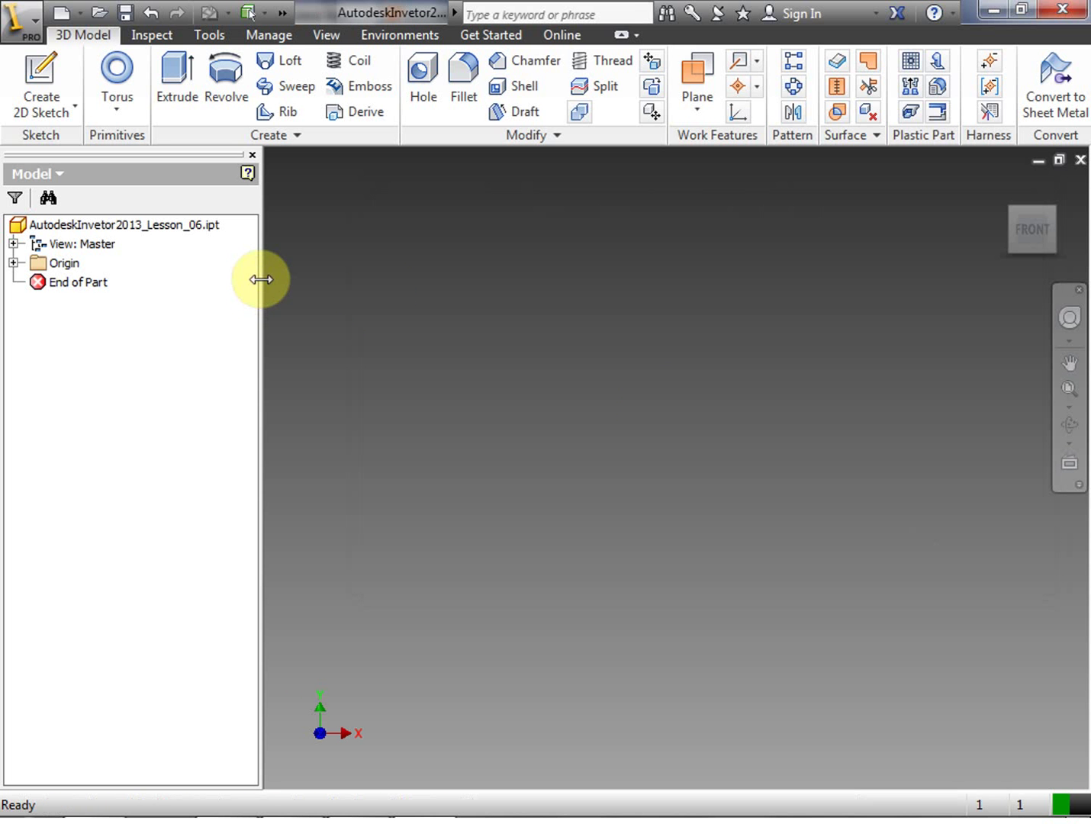
pyautogui.moveTo(260, 280); pyautogui.dragTo(212, 276)
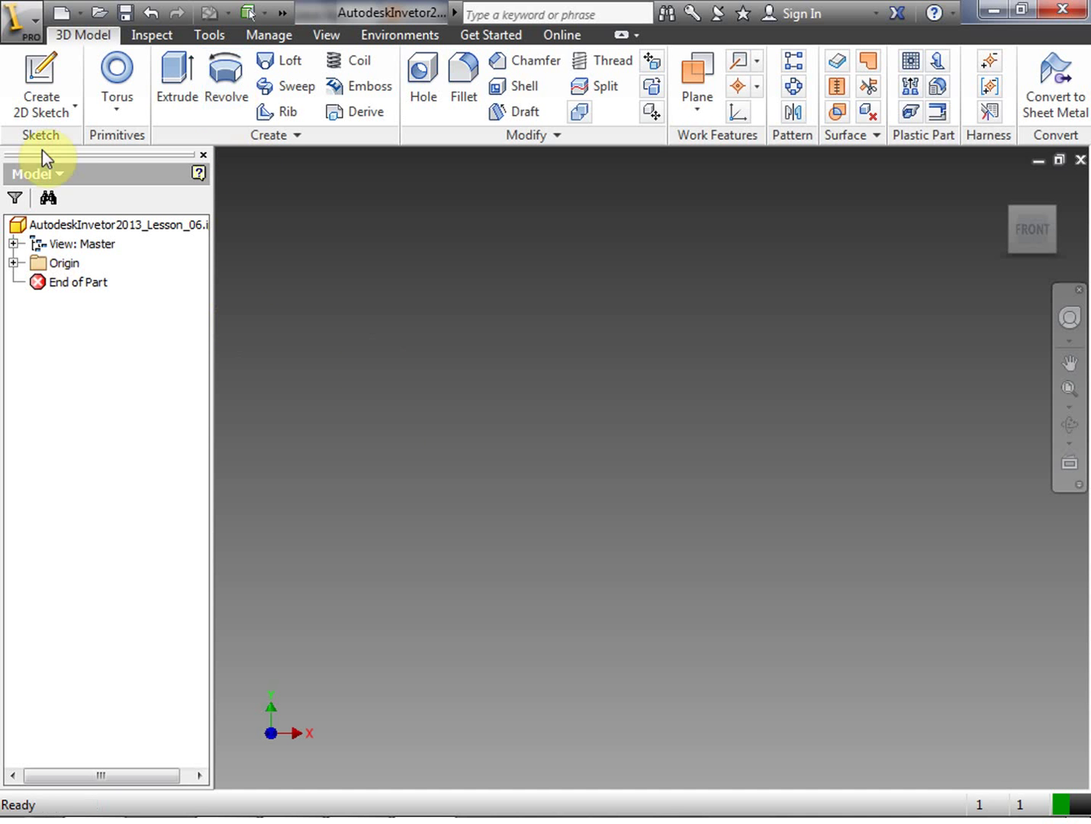
# Start a sketch on the XY plane and draw a circle above-right of the origin.
pyautogui.click(41, 77)
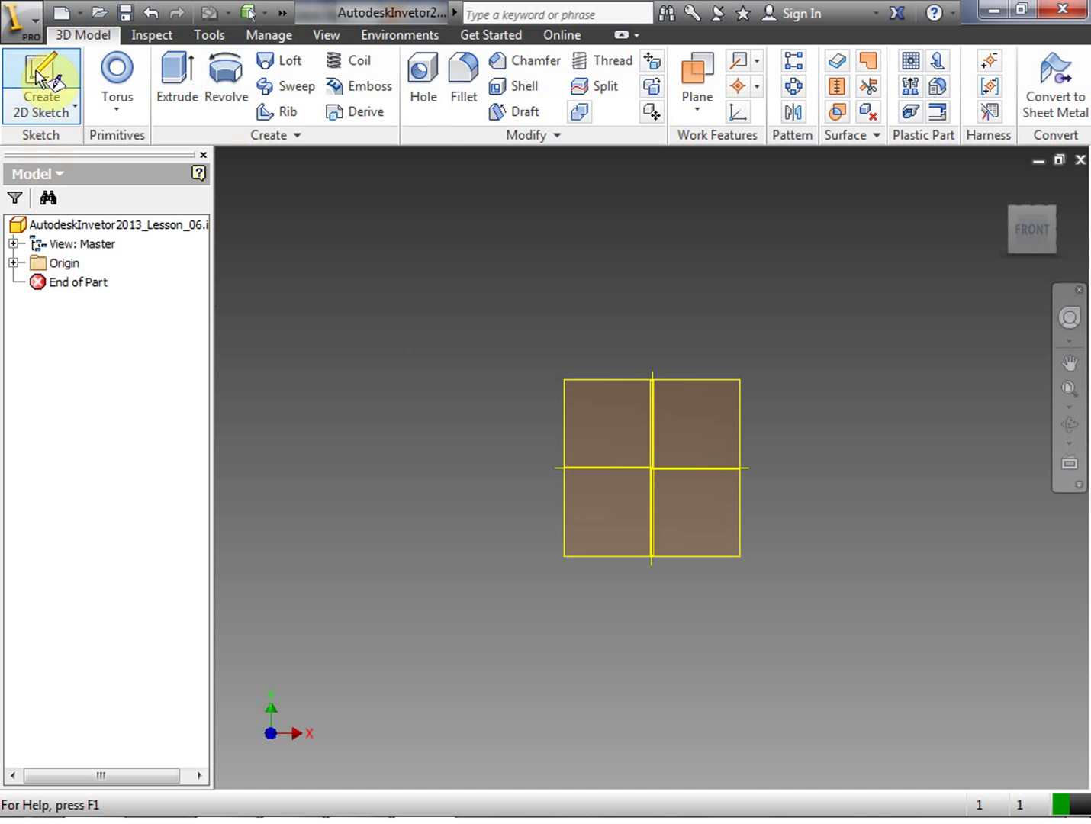
pyautogui.click(670, 412)
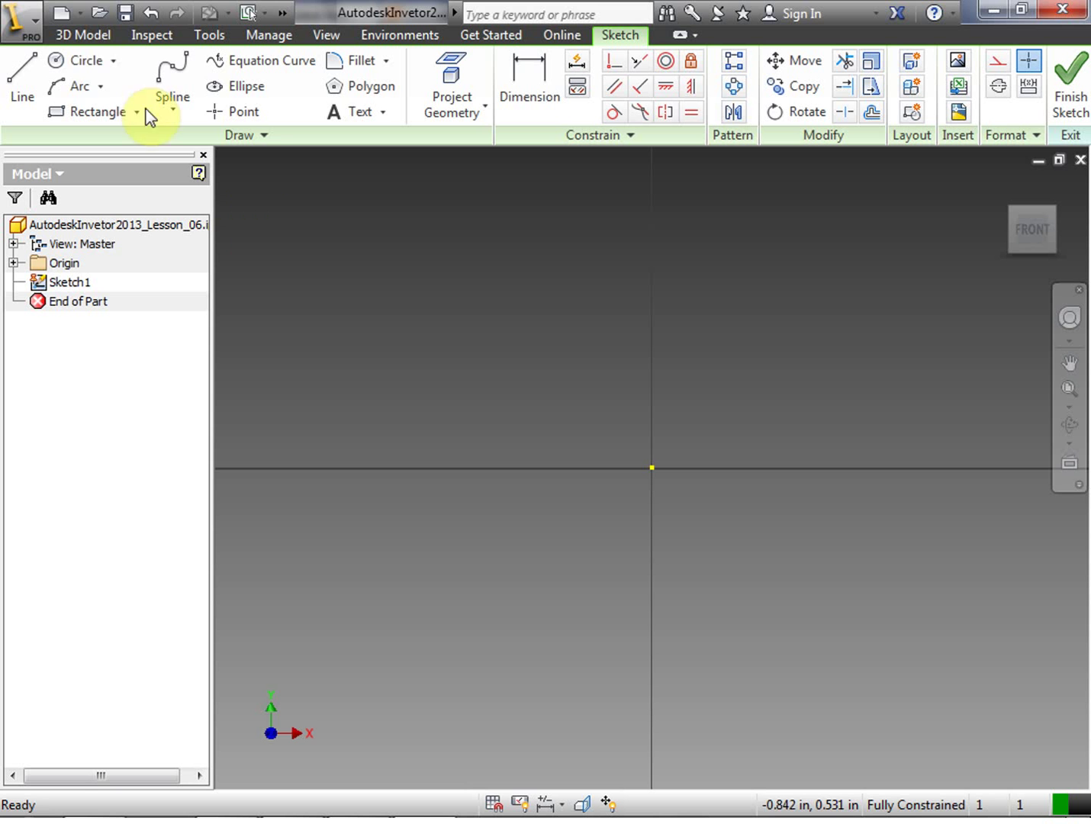
pyautogui.click(83, 65)
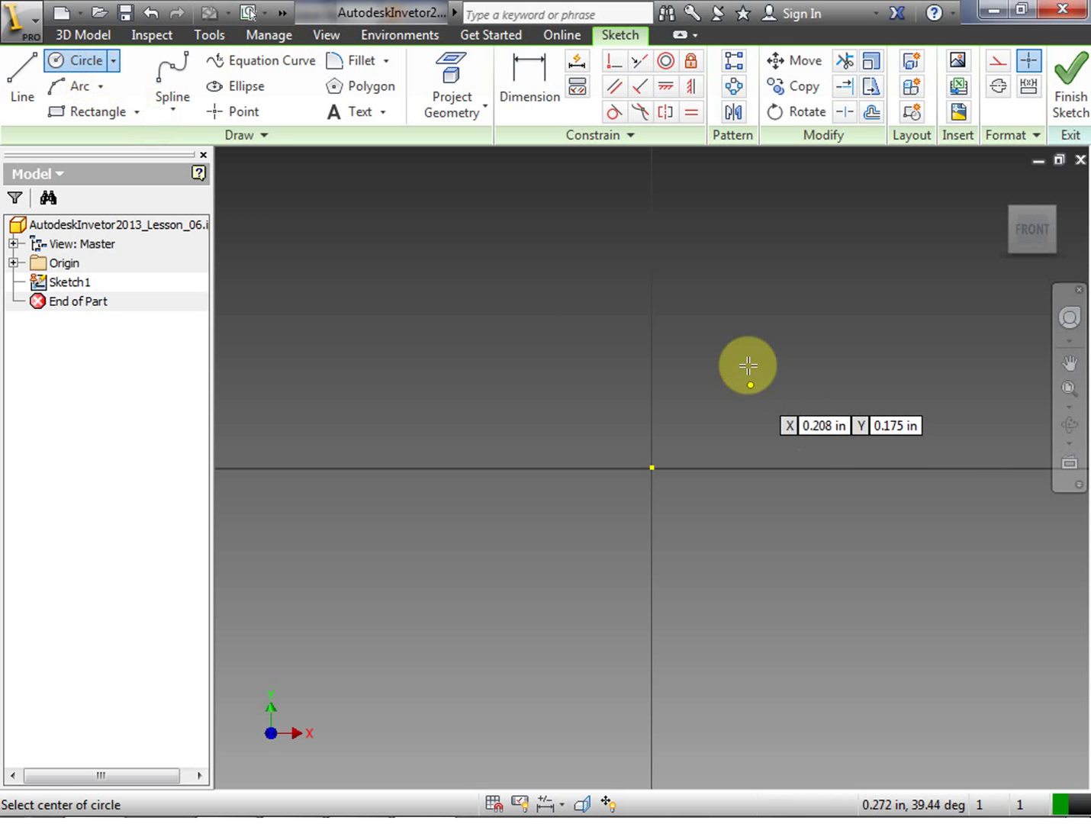
pyautogui.click(823, 362)
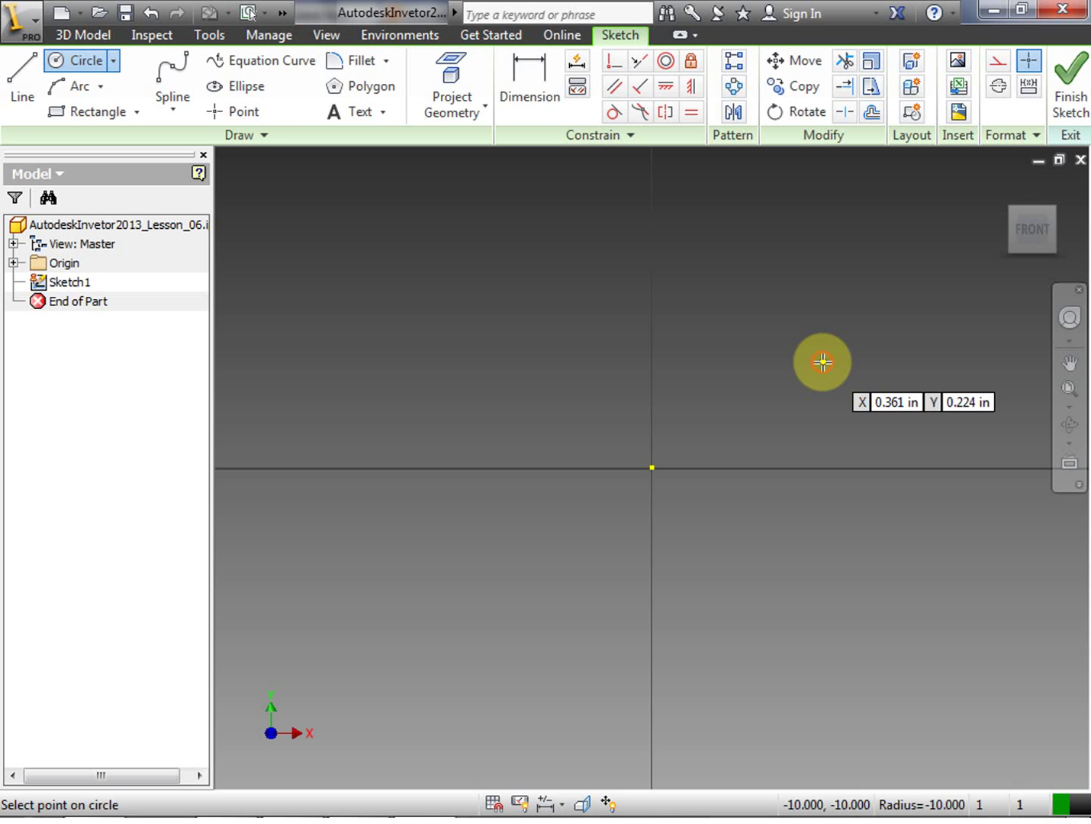
pyautogui.click(890, 423)
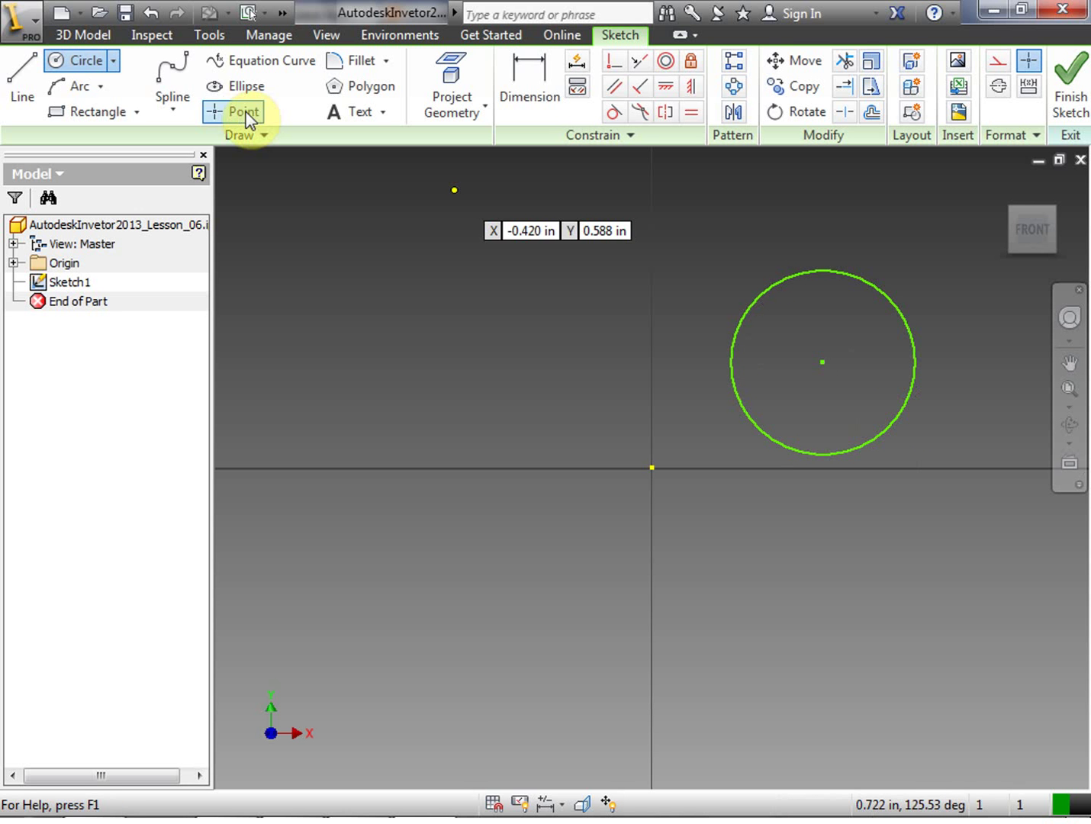
# Draw a vertical line left of the circle, running from above to below the horizontal axis.
pyautogui.click(19, 79)
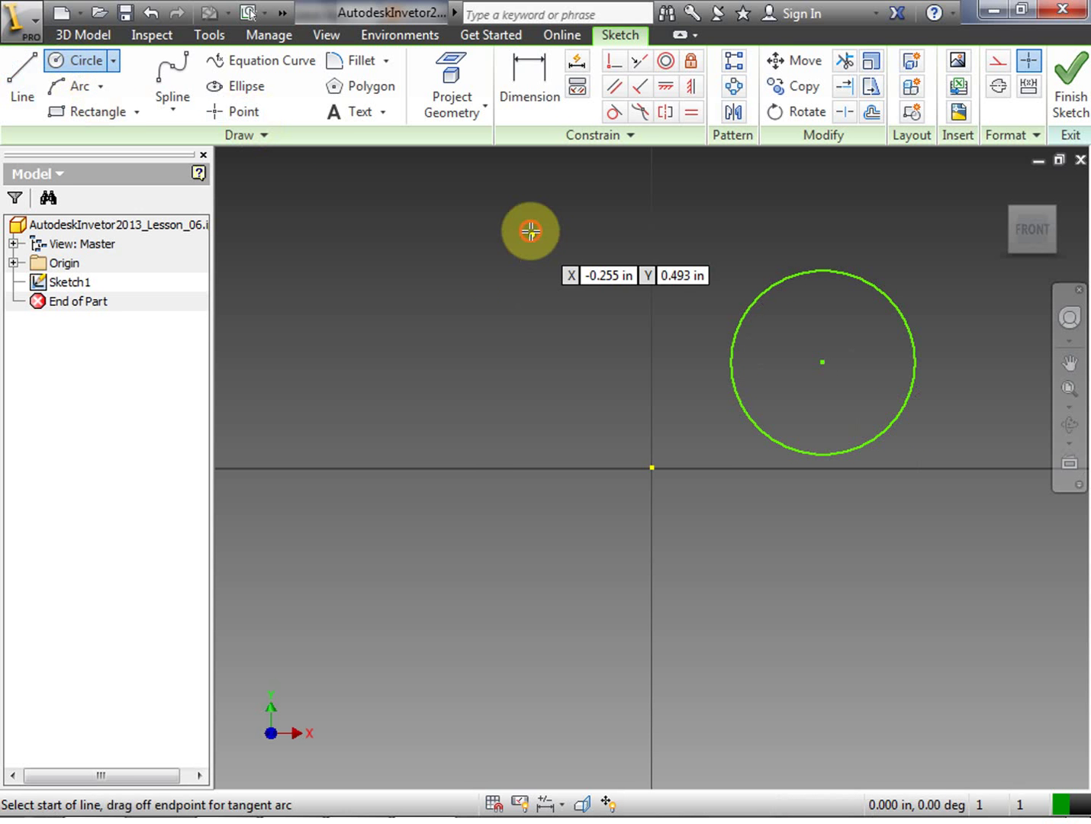
pyautogui.click(530, 231)
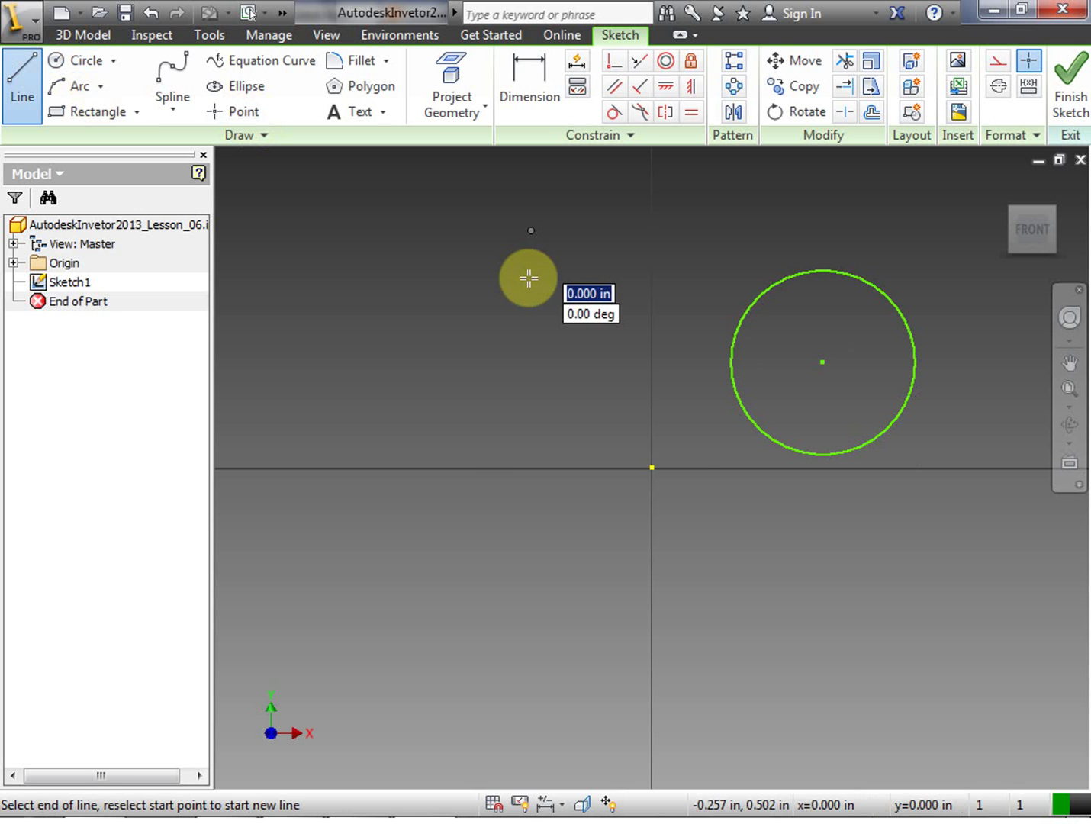
pyautogui.click(532, 607)
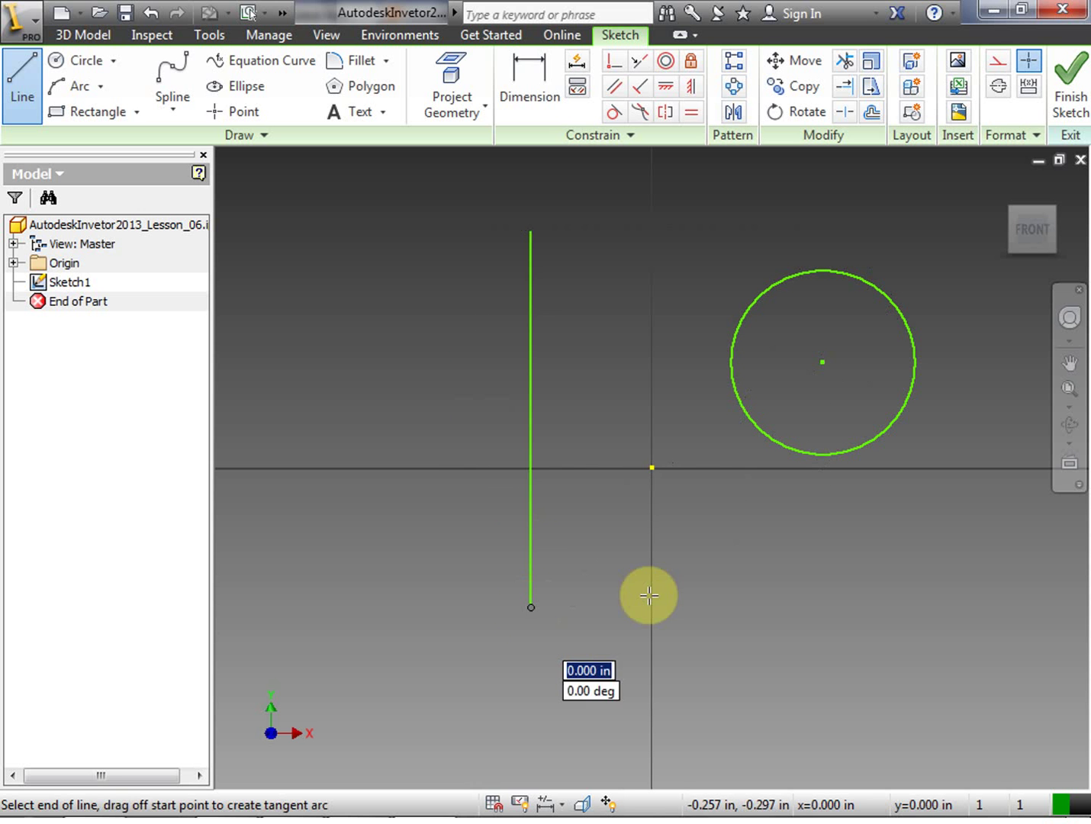
pyautogui.rightClick(611, 565)
pyautogui.click(686, 565)
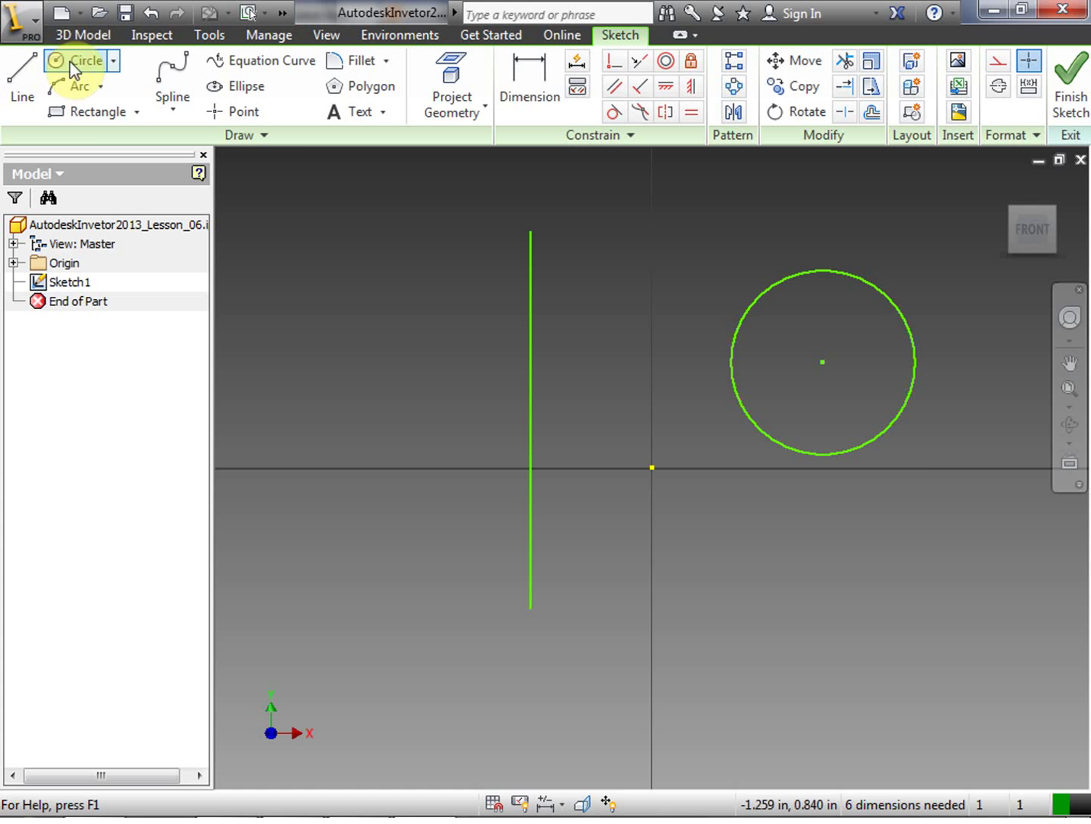
# Draw a rectangle from below the axis up to the circle's centre height.
pyautogui.click(76, 112)
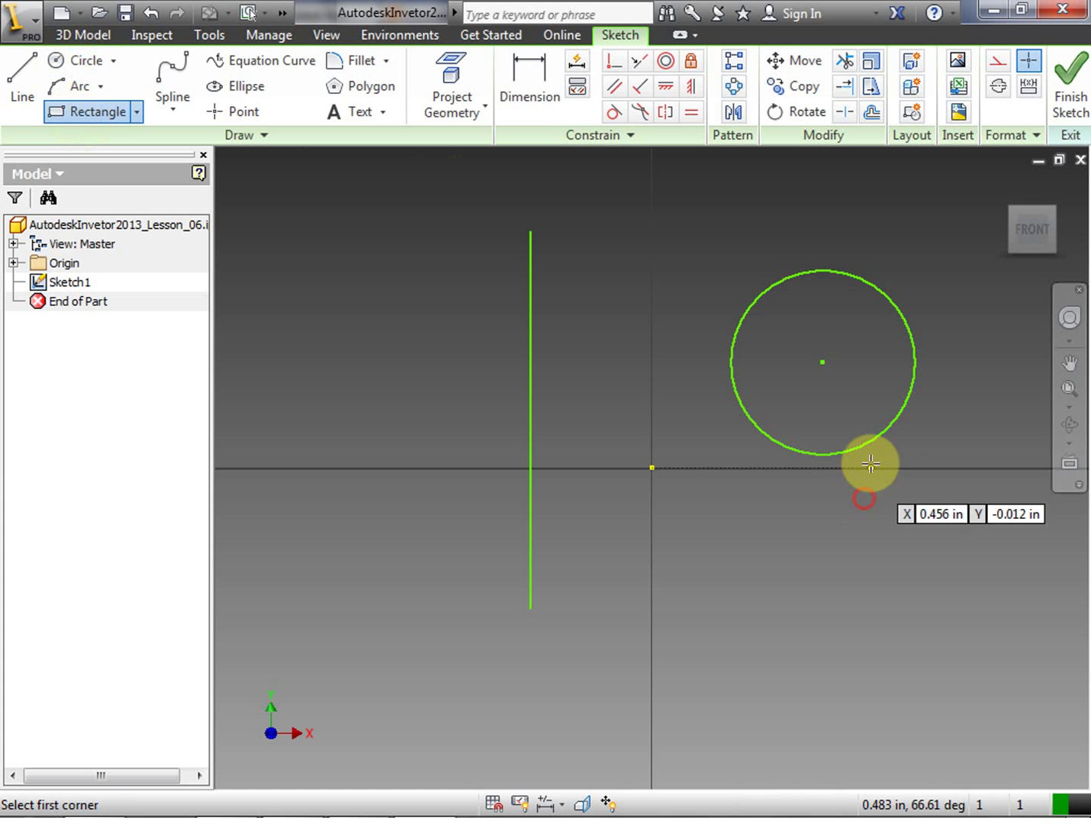
pyautogui.click(863, 518)
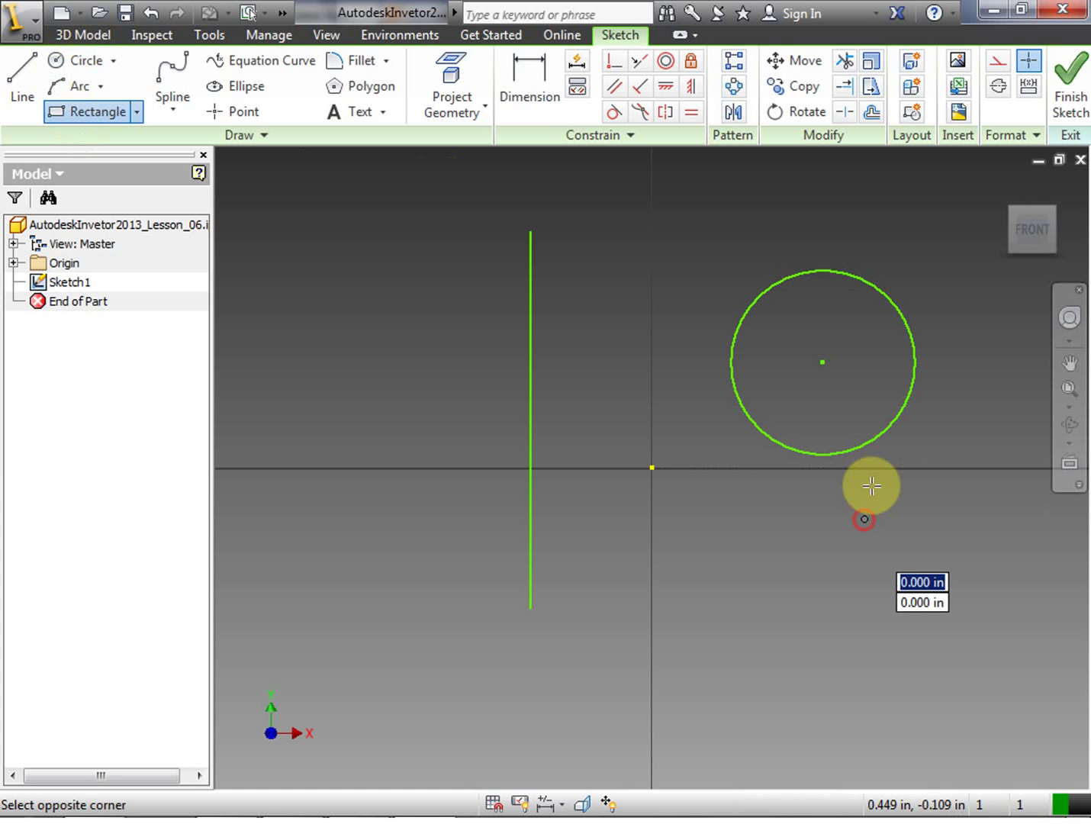
pyautogui.click(961, 360)
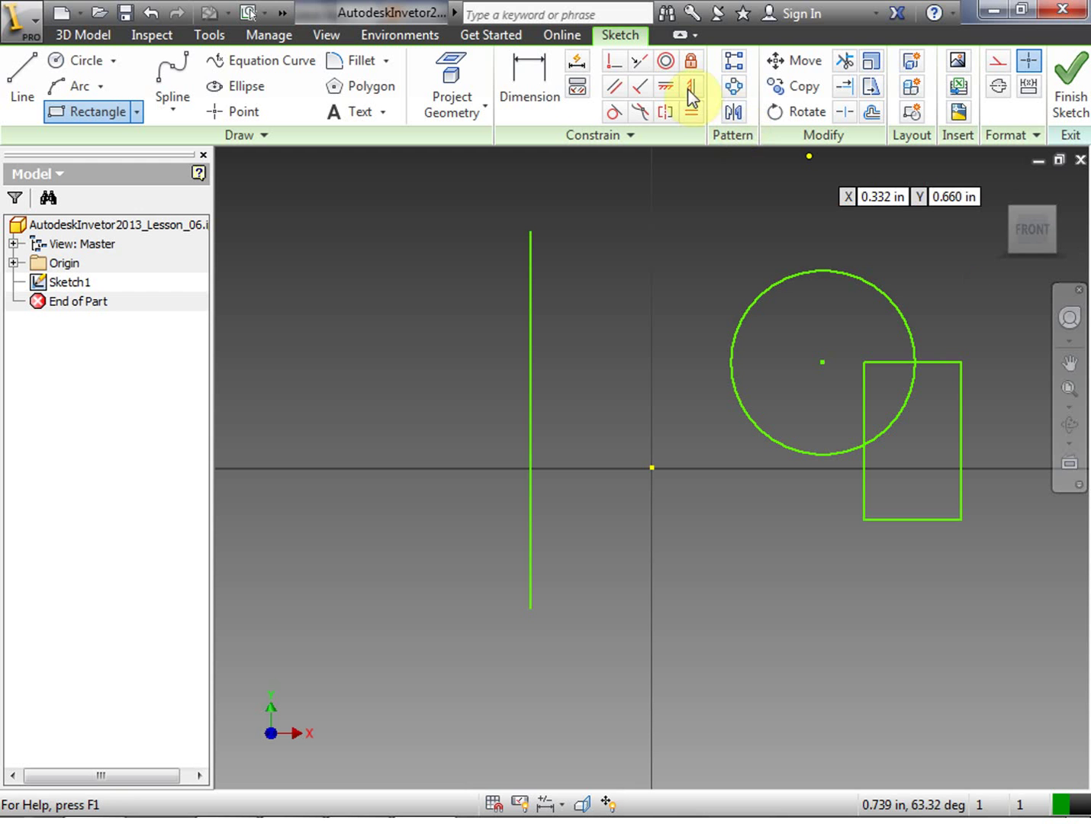
# Trim the rectangle's outer edges and the arc inside the notch away.
pyautogui.click(845, 62)
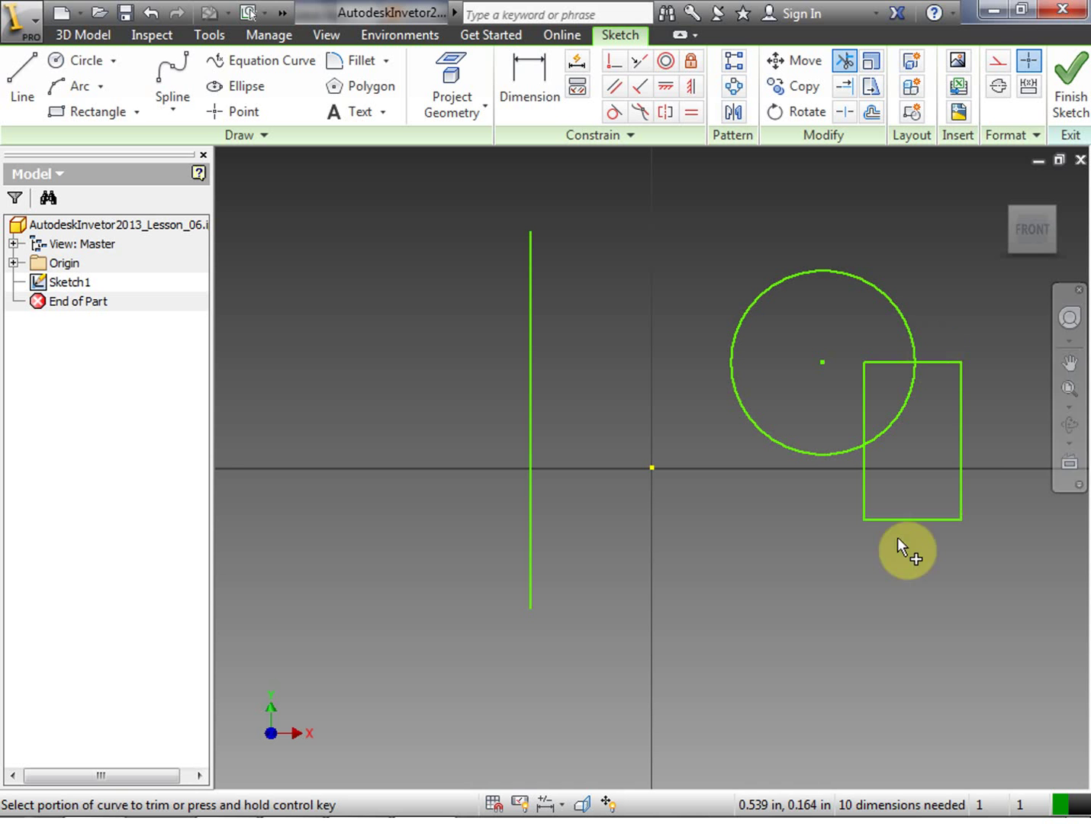
pyautogui.click(961, 467)
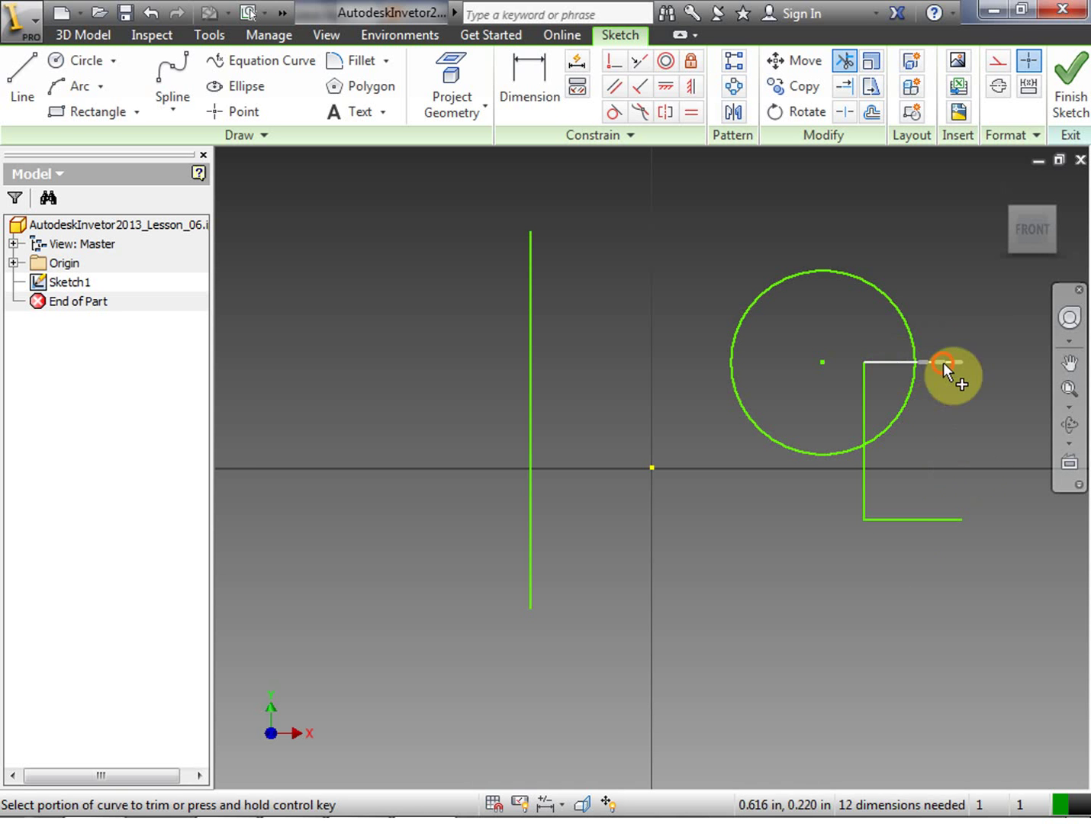
pyautogui.click(940, 362)
pyautogui.click(928, 520)
pyautogui.click(865, 492)
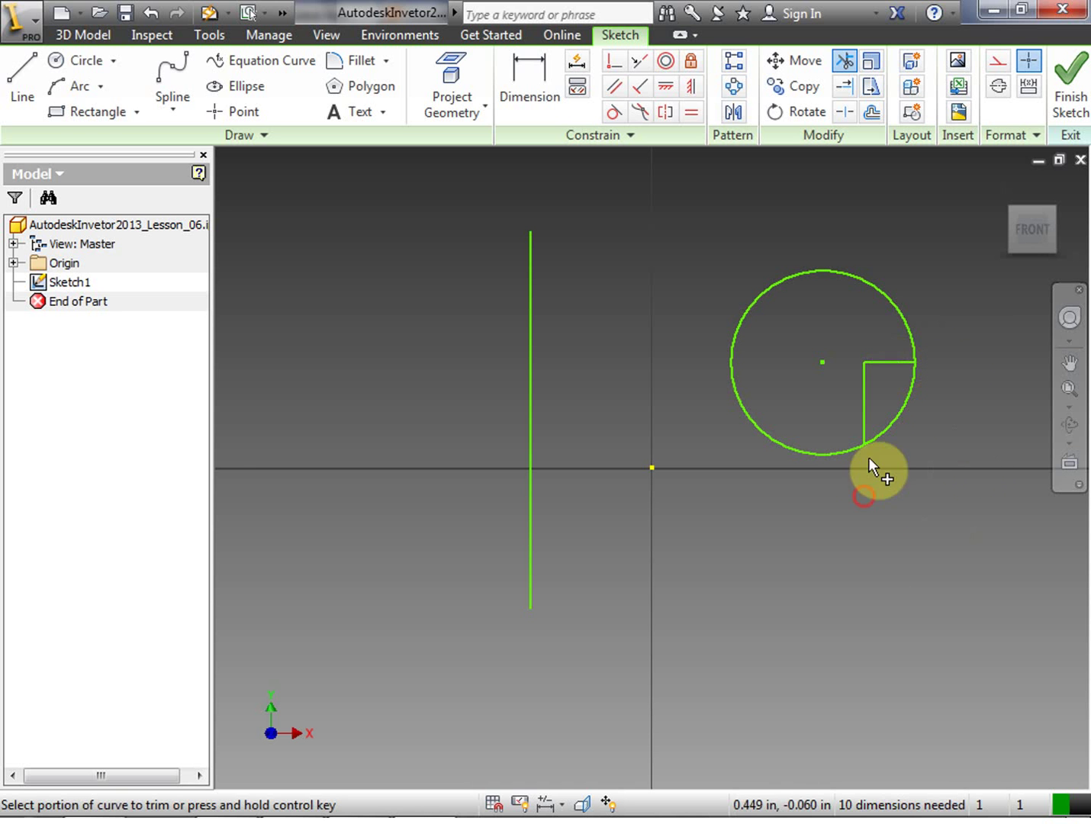
pyautogui.click(884, 433)
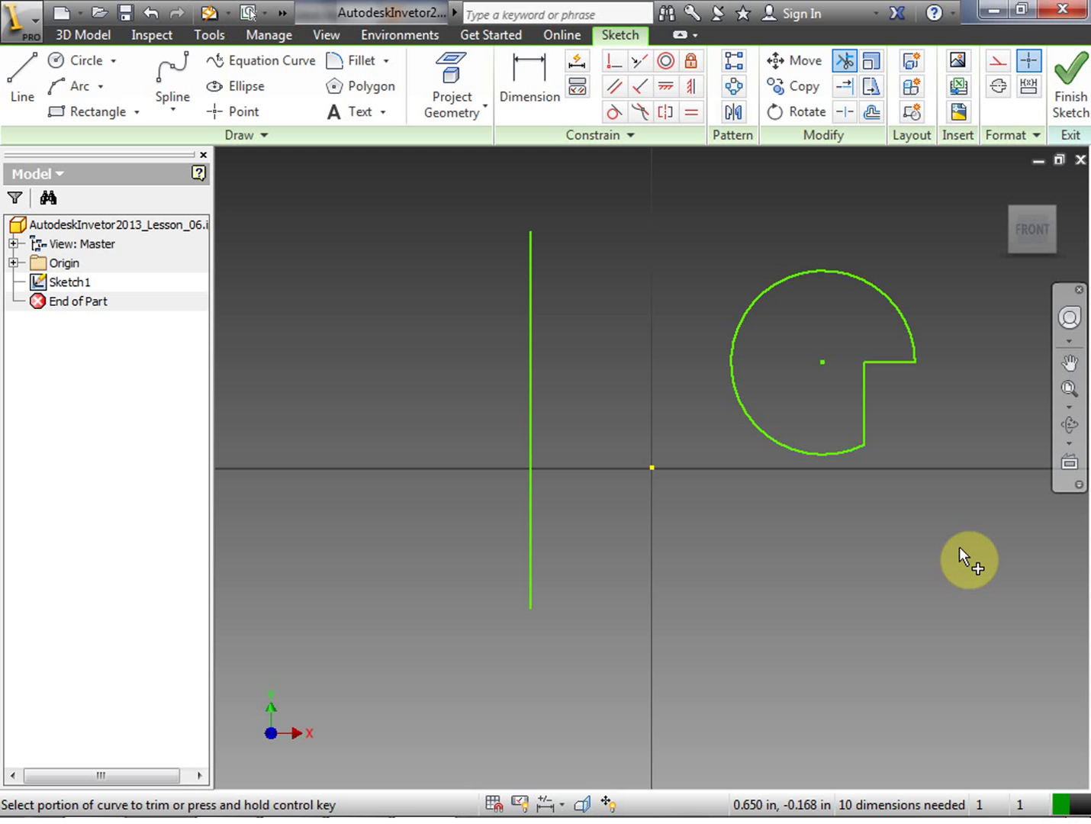
# Finish Sketch1 via Finish 2D Sketch in the right-click menu.
pyautogui.rightClick(633, 327)
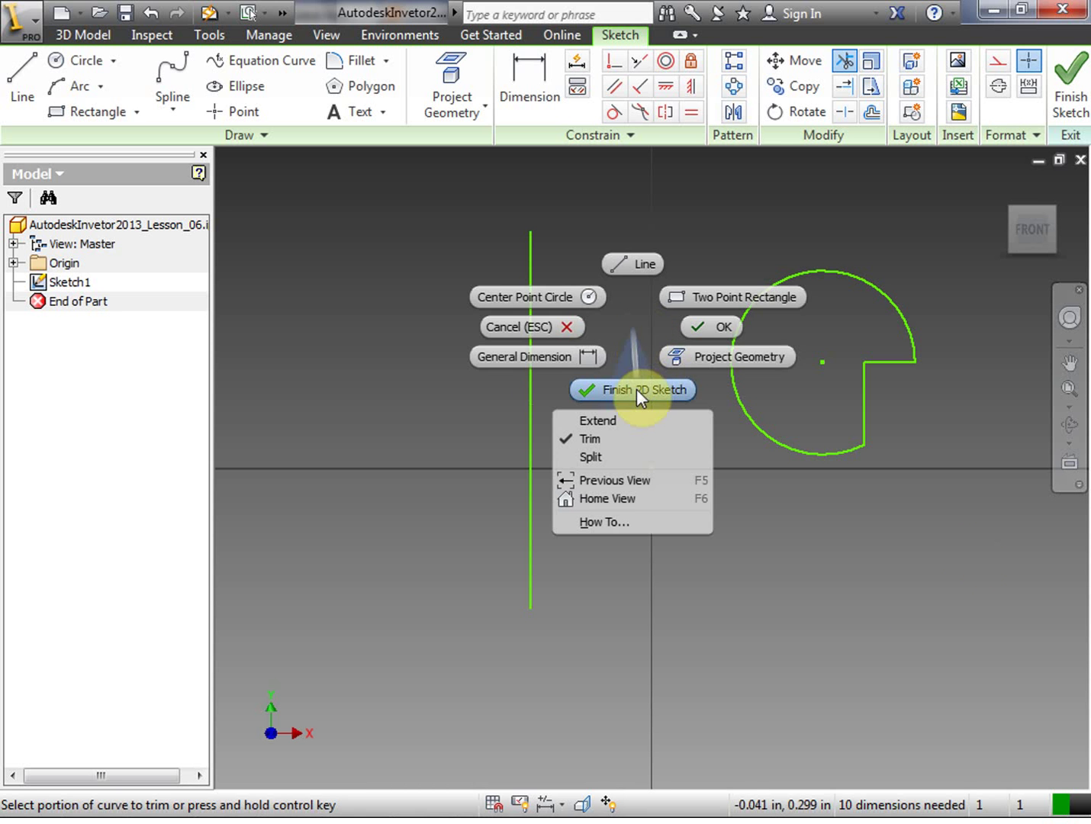
pyautogui.click(636, 390)
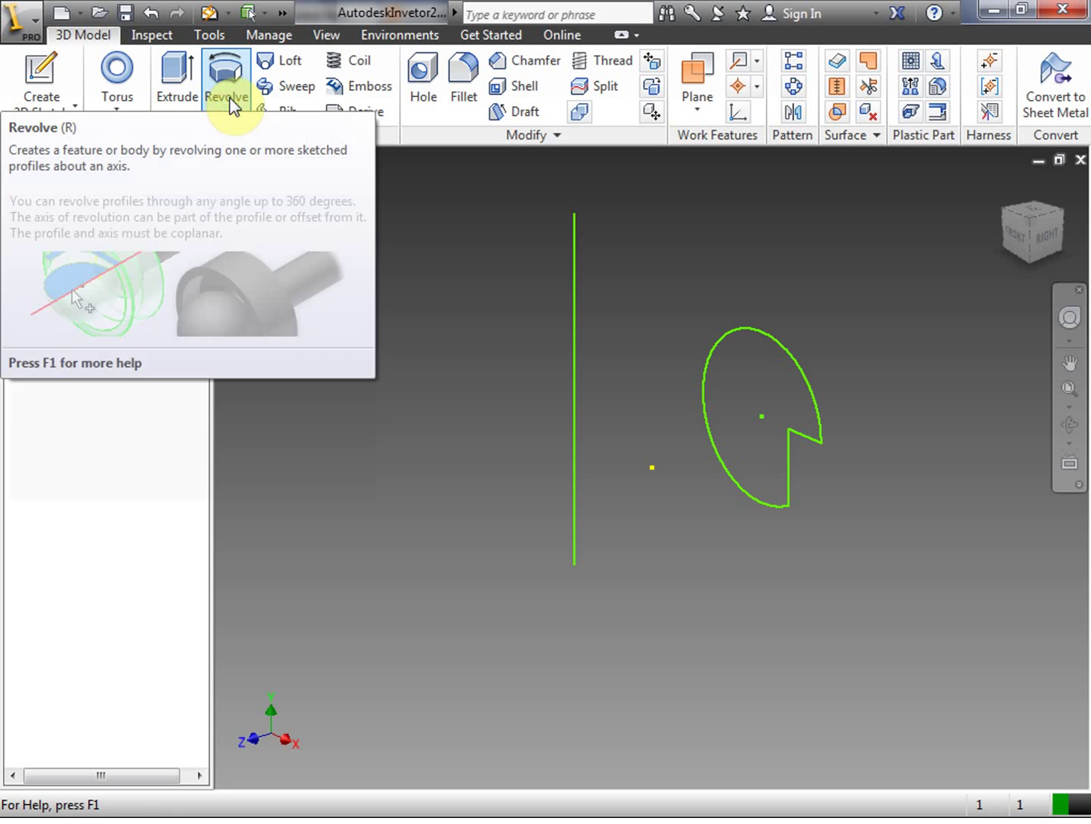
# Start a Revolve and move its expanded dialog to the top-left corner.
pyautogui.click(228, 84)
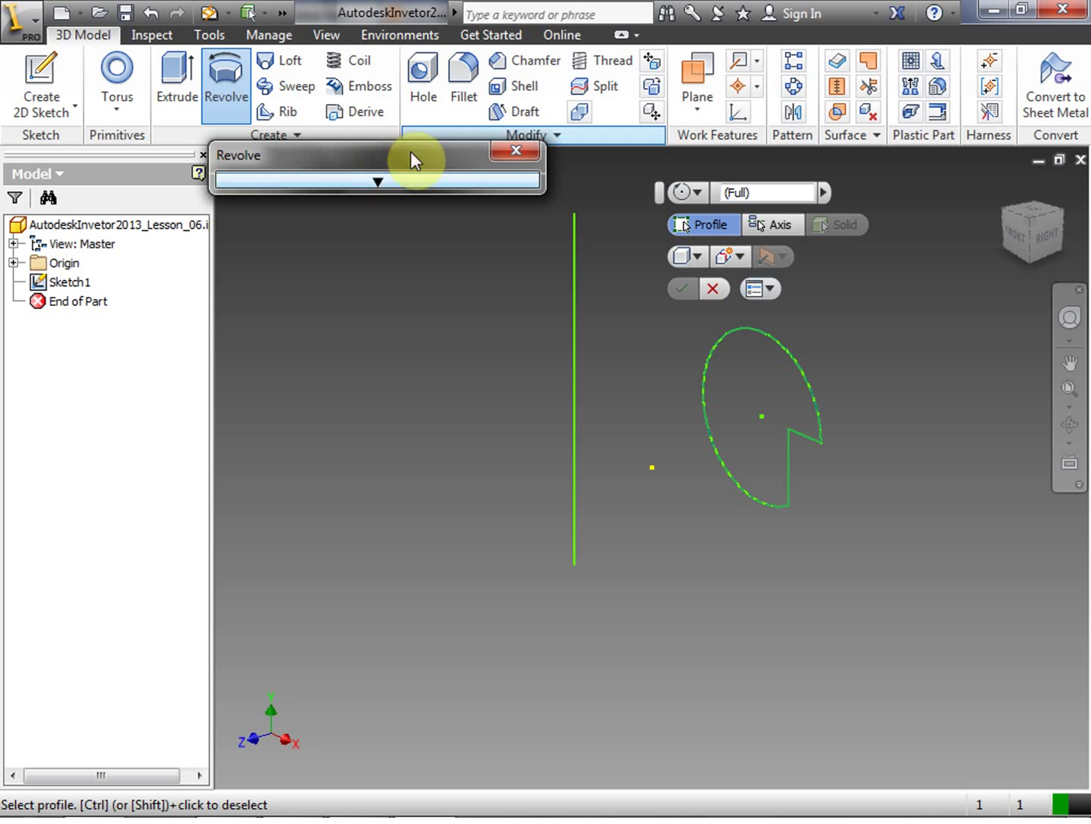
pyautogui.moveTo(411, 153); pyautogui.dragTo(227, 121)
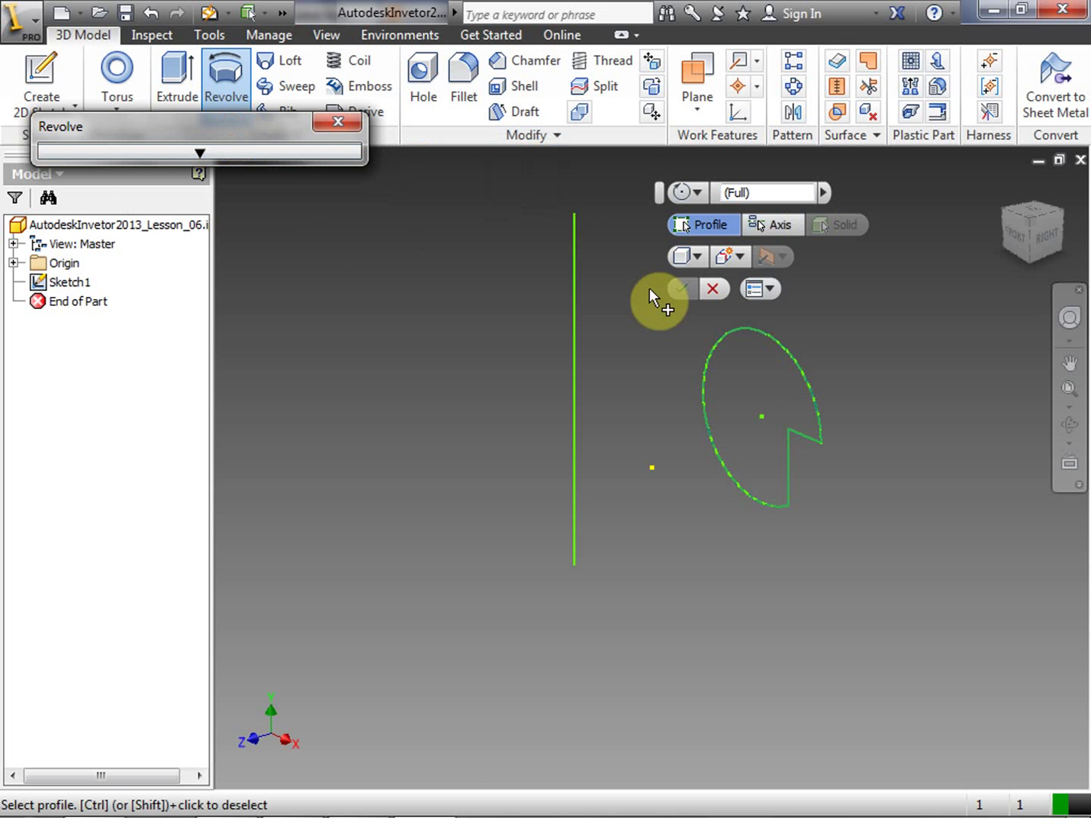
pyautogui.click(202, 152)
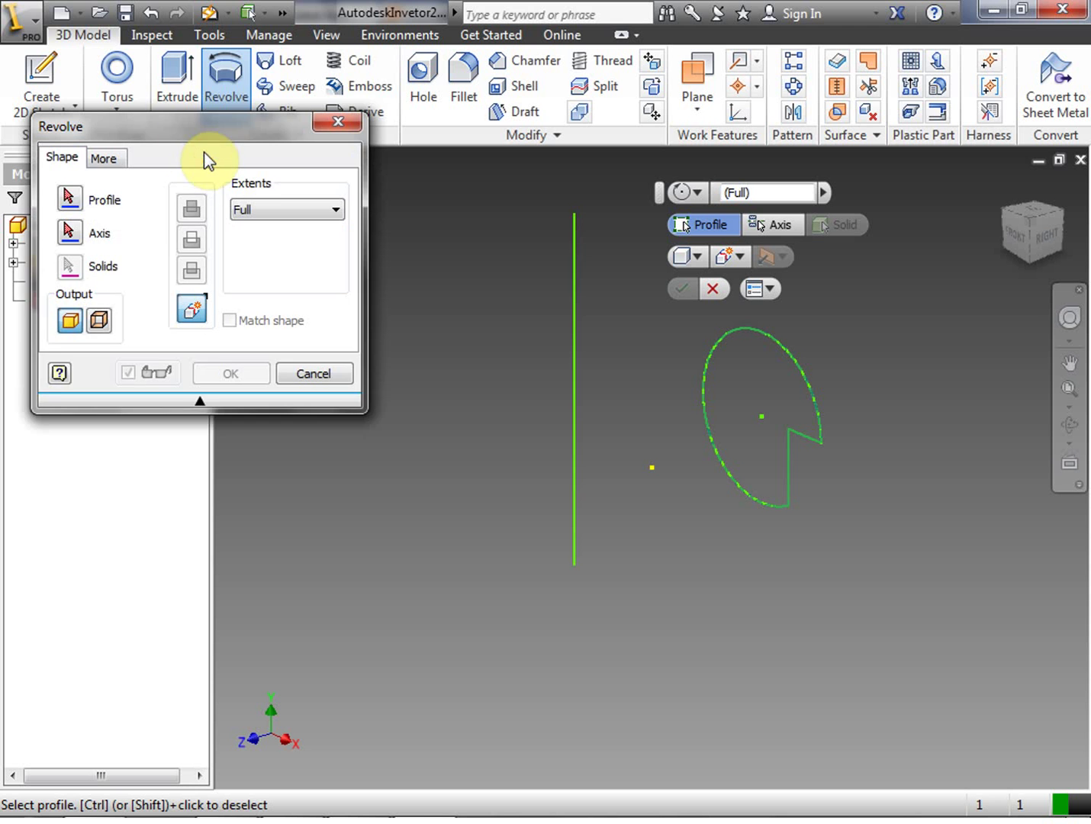
pyautogui.moveTo(193, 128); pyautogui.dragTo(200, 55)
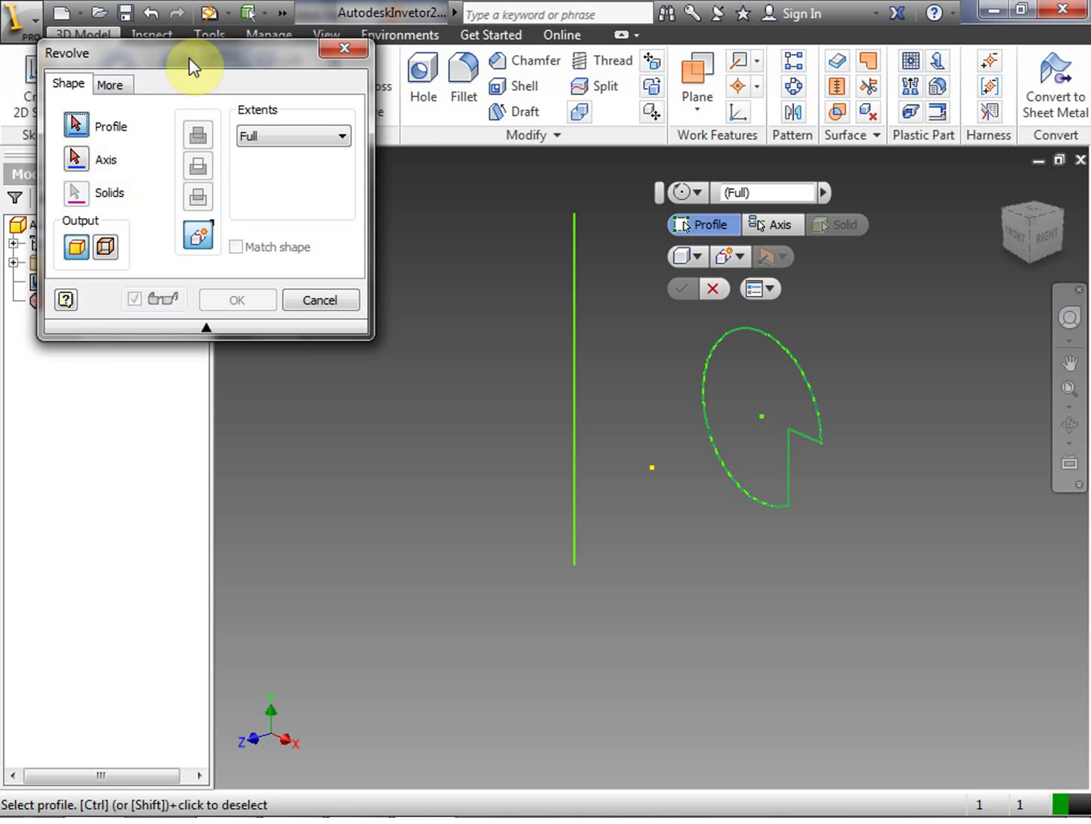
pyautogui.moveTo(190, 60); pyautogui.dragTo(267, 254)
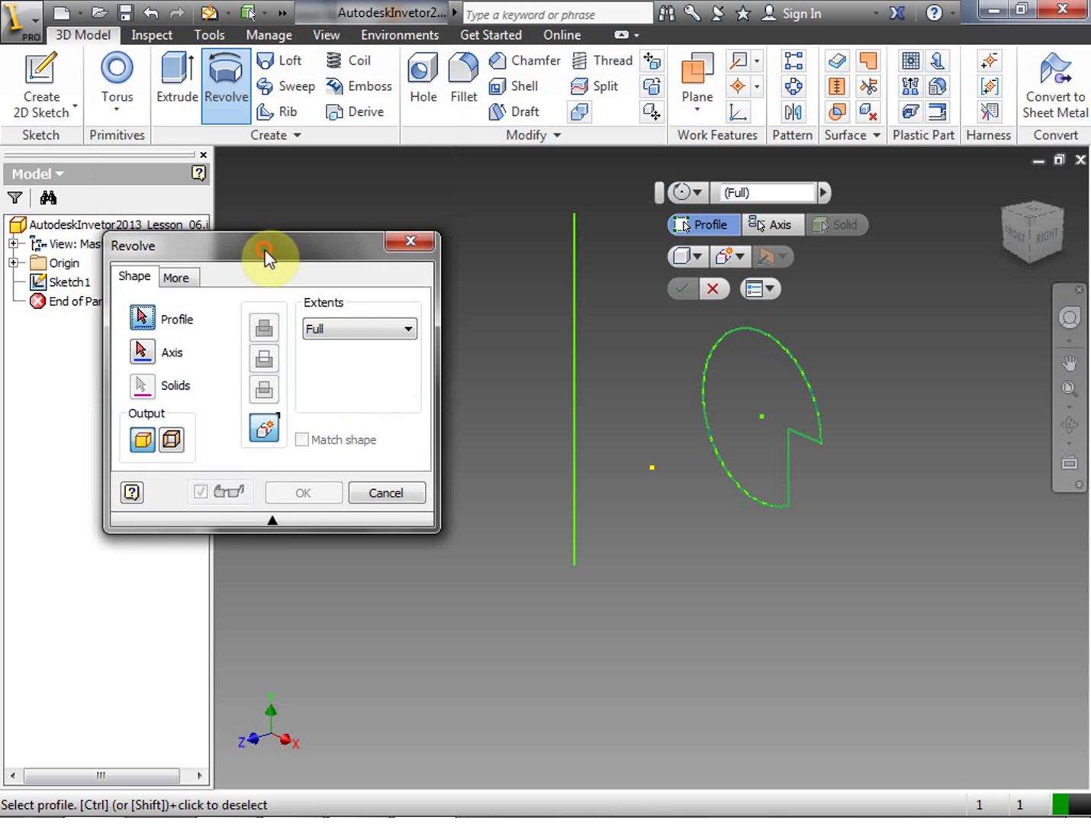
pyautogui.click(273, 520)
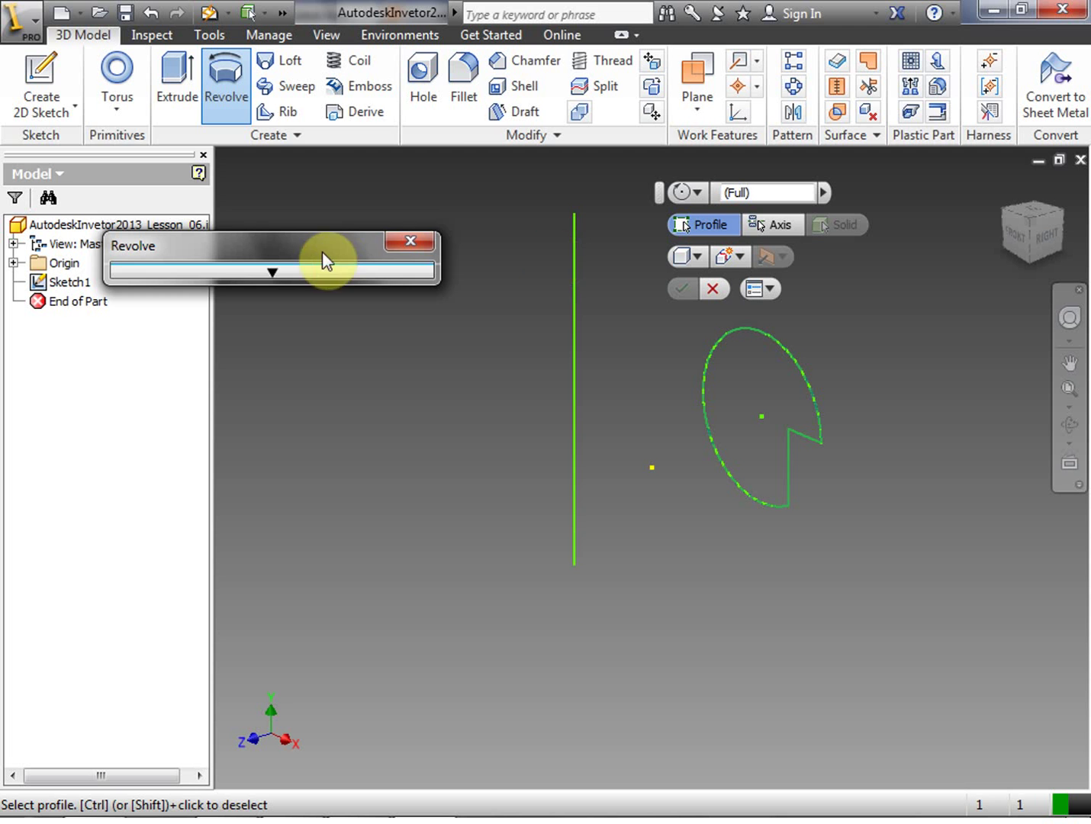
pyautogui.moveTo(322, 251); pyautogui.dragTo(287, 137)
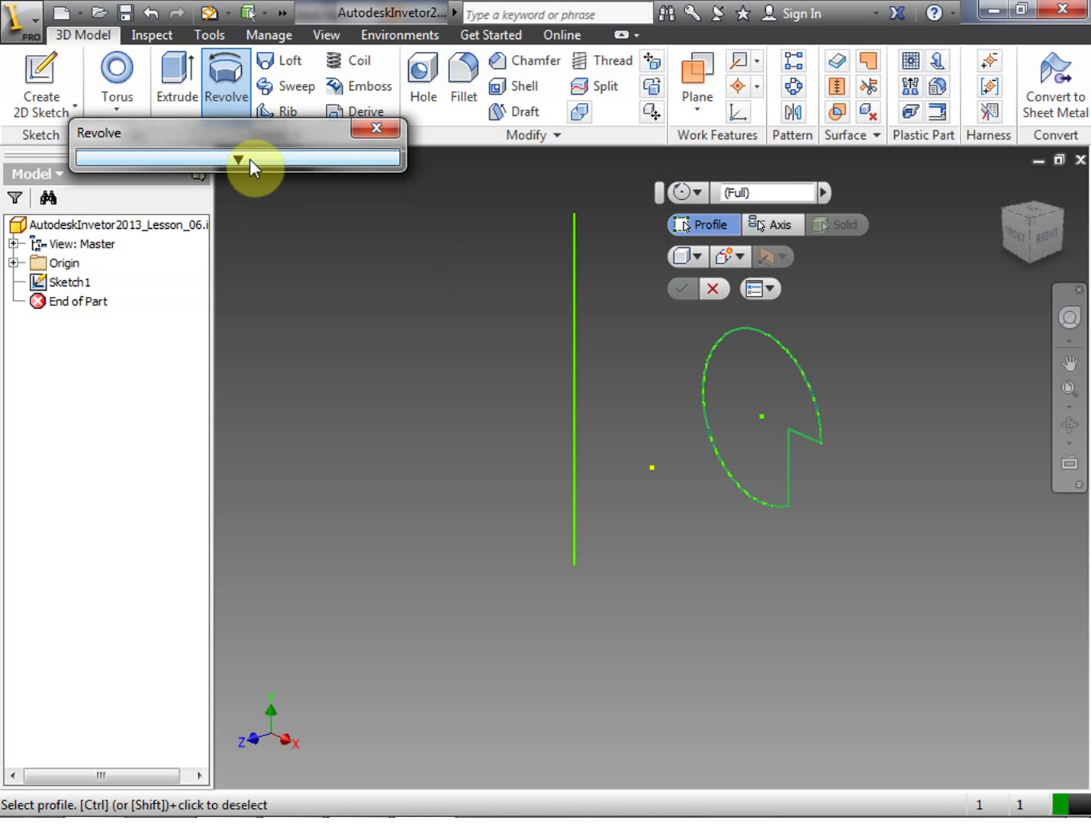
pyautogui.click(249, 157)
pyautogui.moveTo(272, 128); pyautogui.dragTo(245, 61)
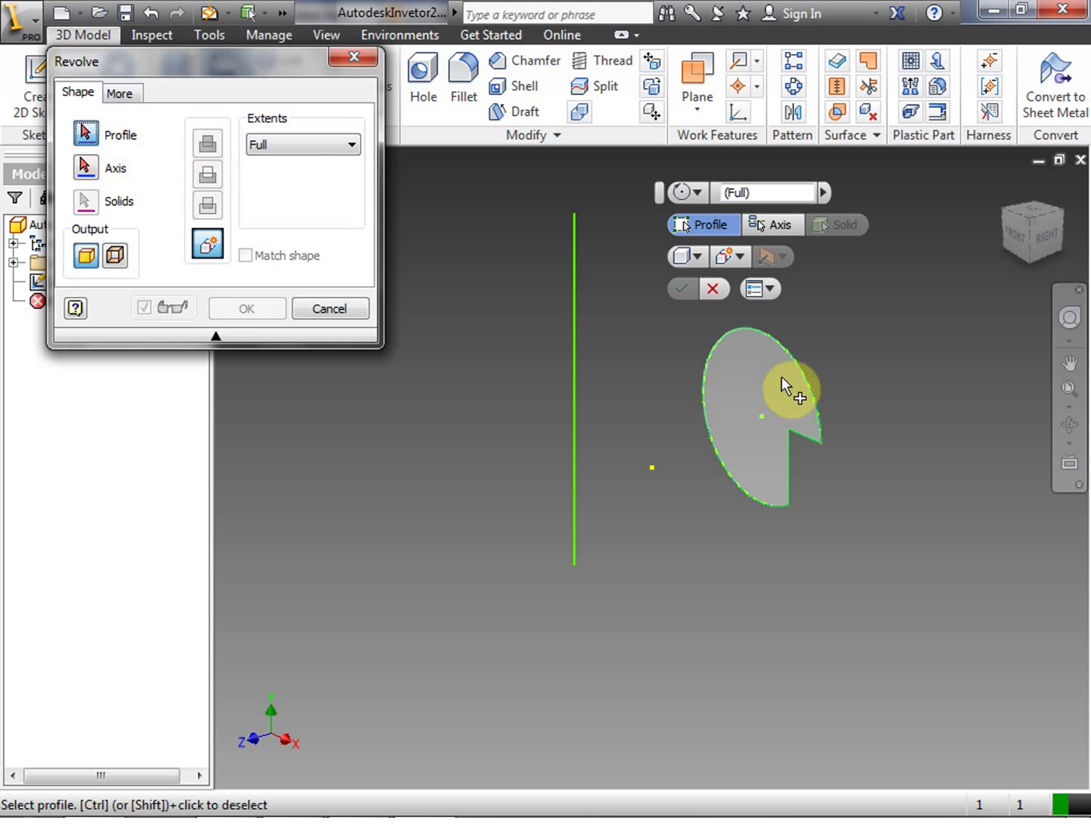
# Revolve the notched profile a full 360° about the vertical line into a ring.
pyautogui.click(754, 367)
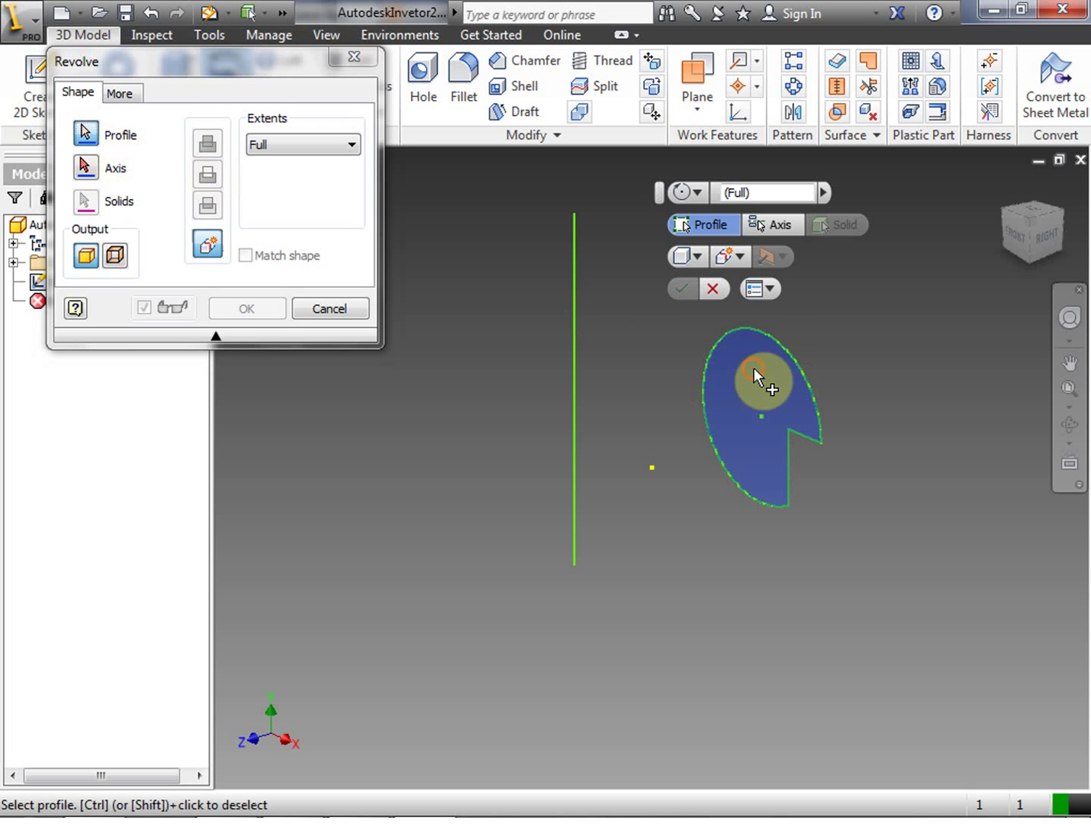
pyautogui.click(85, 168)
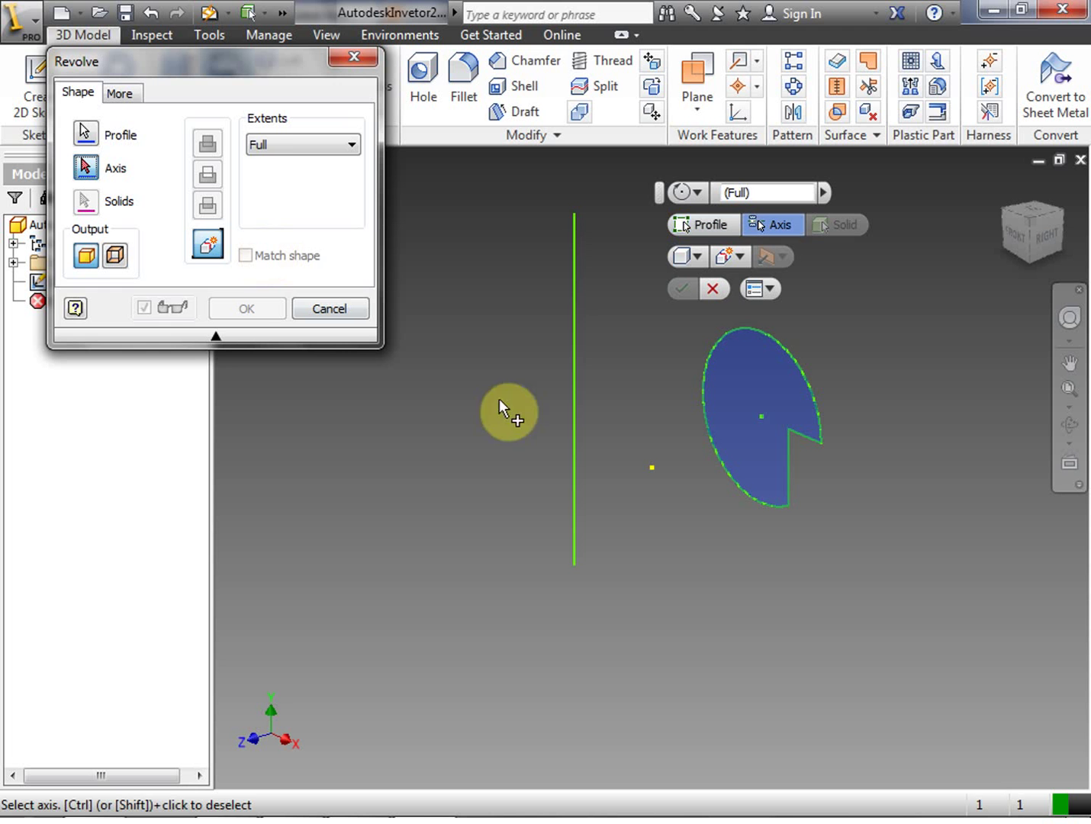
pyautogui.click(574, 367)
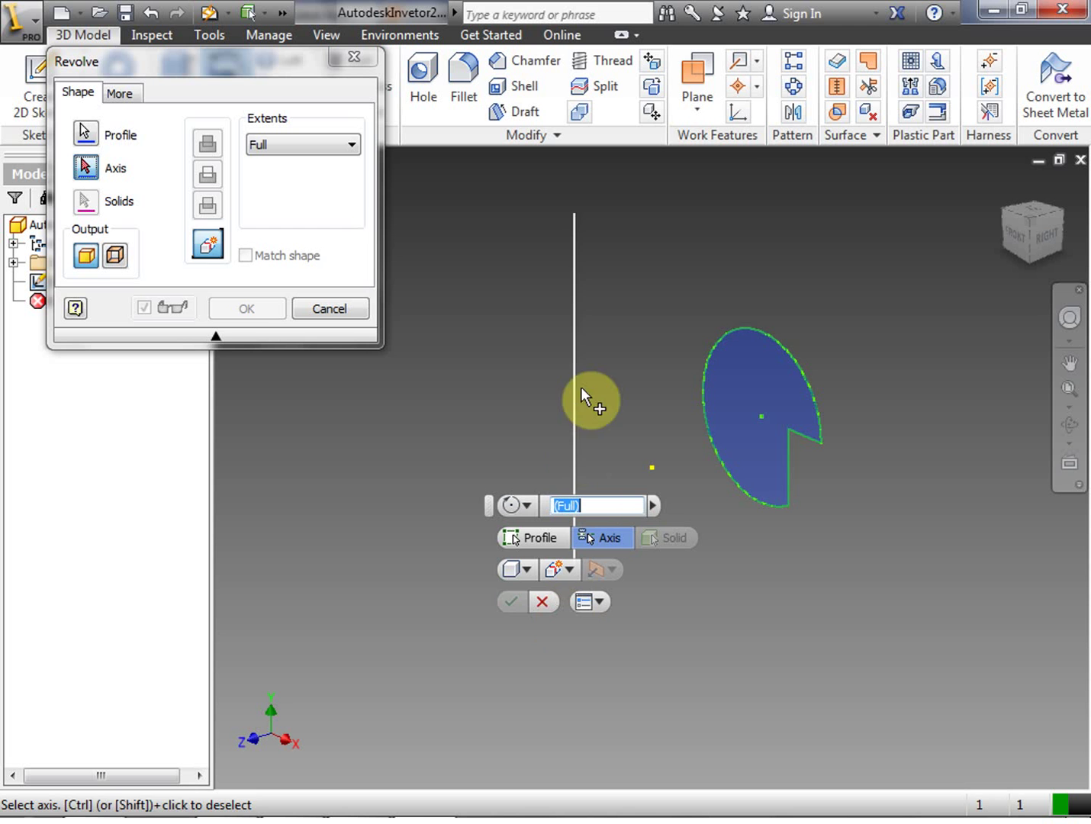
pyautogui.click(574, 382)
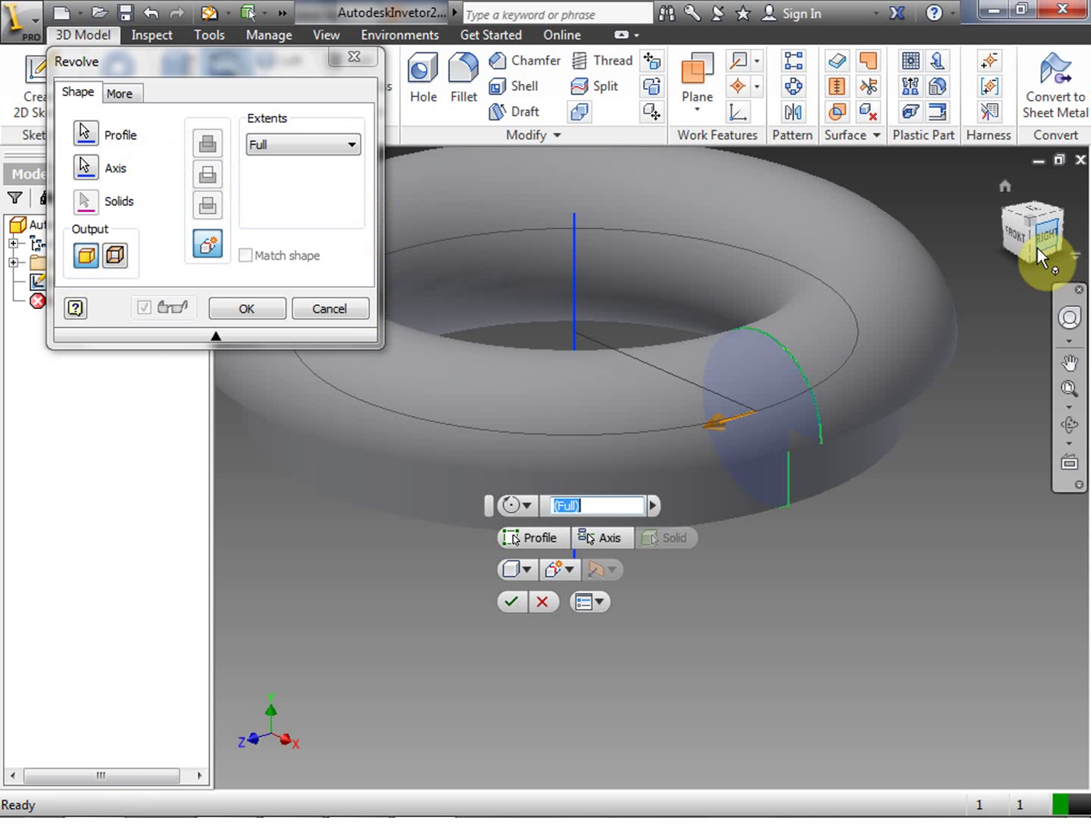
pyautogui.moveTo(1026, 236)
pyautogui.mouseDown()
pyautogui.moveTo(957, 205)
pyautogui.moveTo(929, 218)
pyautogui.moveTo(943, 316)
pyautogui.moveTo(1041, 332)
pyautogui.moveTo(869, 294)
pyautogui.moveTo(919, 305)
pyautogui.moveTo(964, 280)
pyautogui.mouseUp()
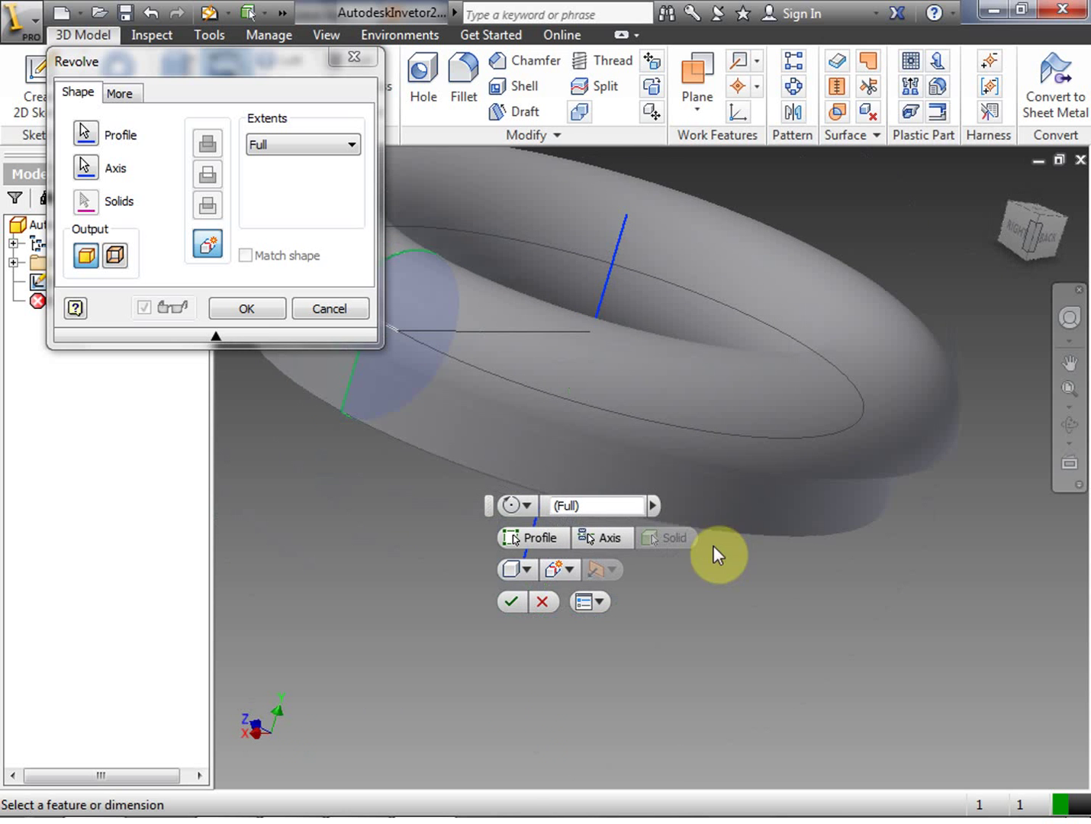
pyautogui.click(252, 309)
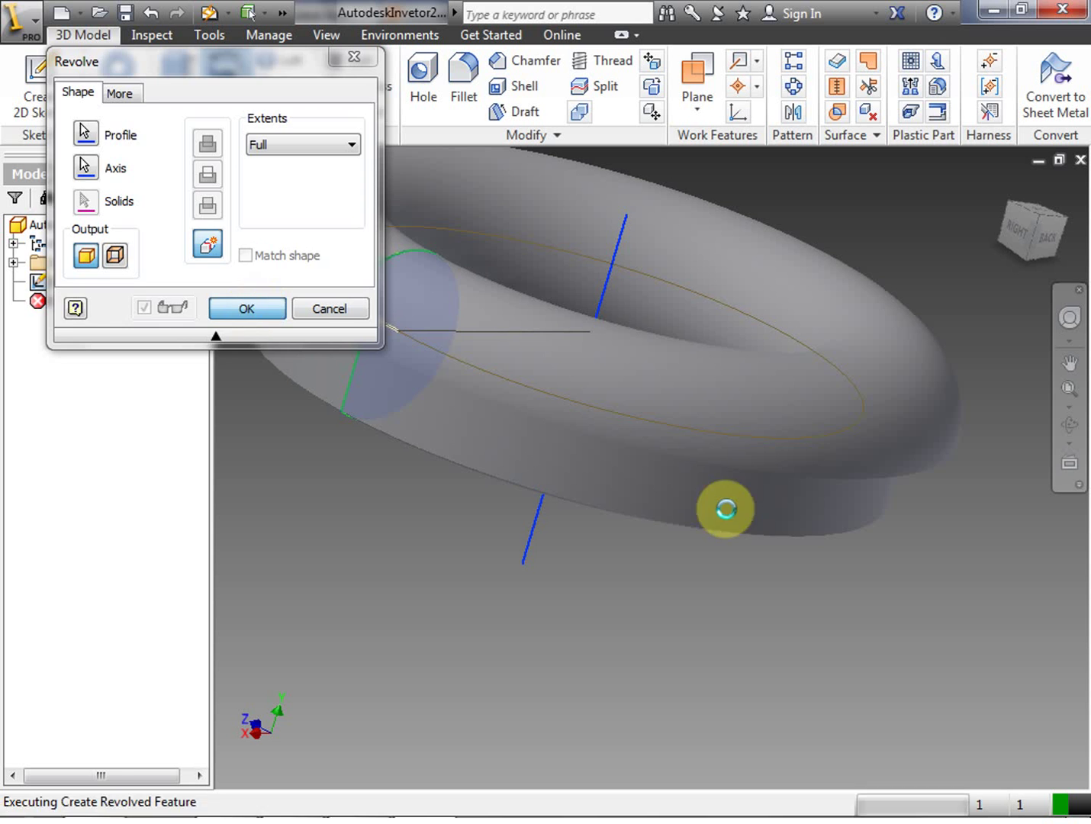
# Inspect Revolution1 from top, underside and side views, then start a new 2D sketch.
pyautogui.moveTo(1026, 246); pyautogui.dragTo(503, 508)
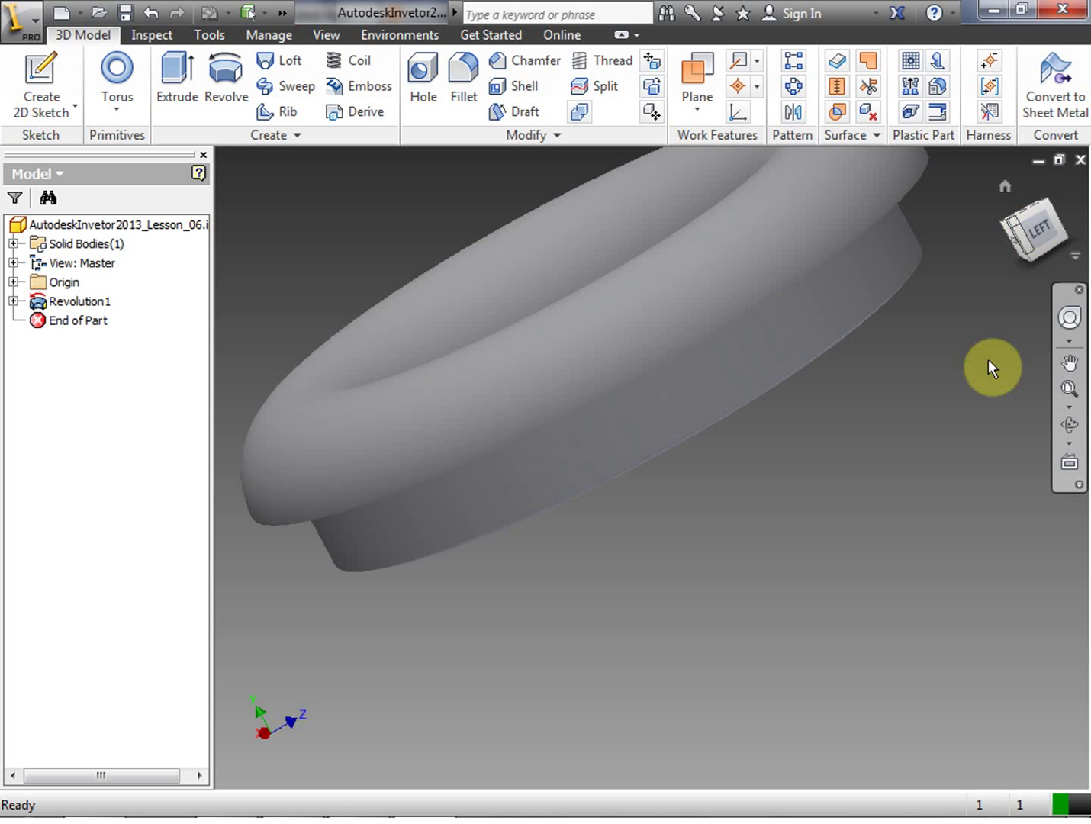
pyautogui.moveTo(1002, 223); pyautogui.dragTo(641, 244)
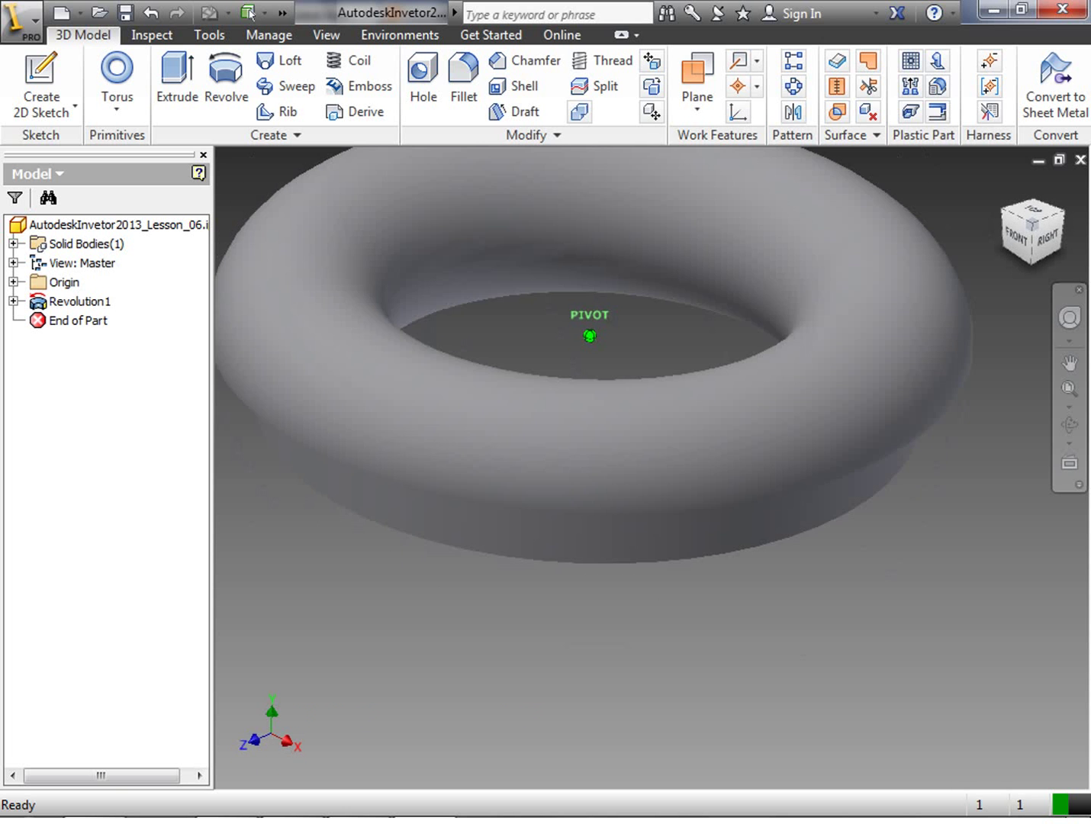
pyautogui.moveTo(374, 221); pyautogui.dragTo(374, 315)
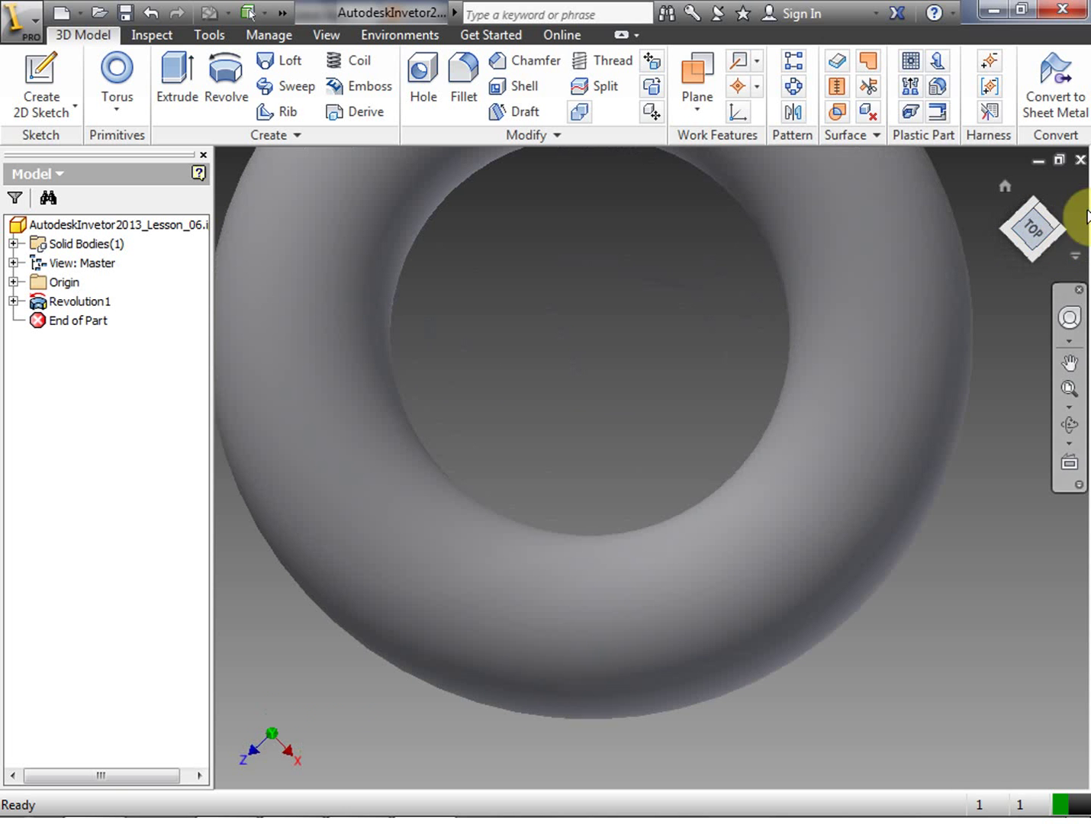
pyautogui.moveTo(1039, 236); pyautogui.dragTo(977, 130)
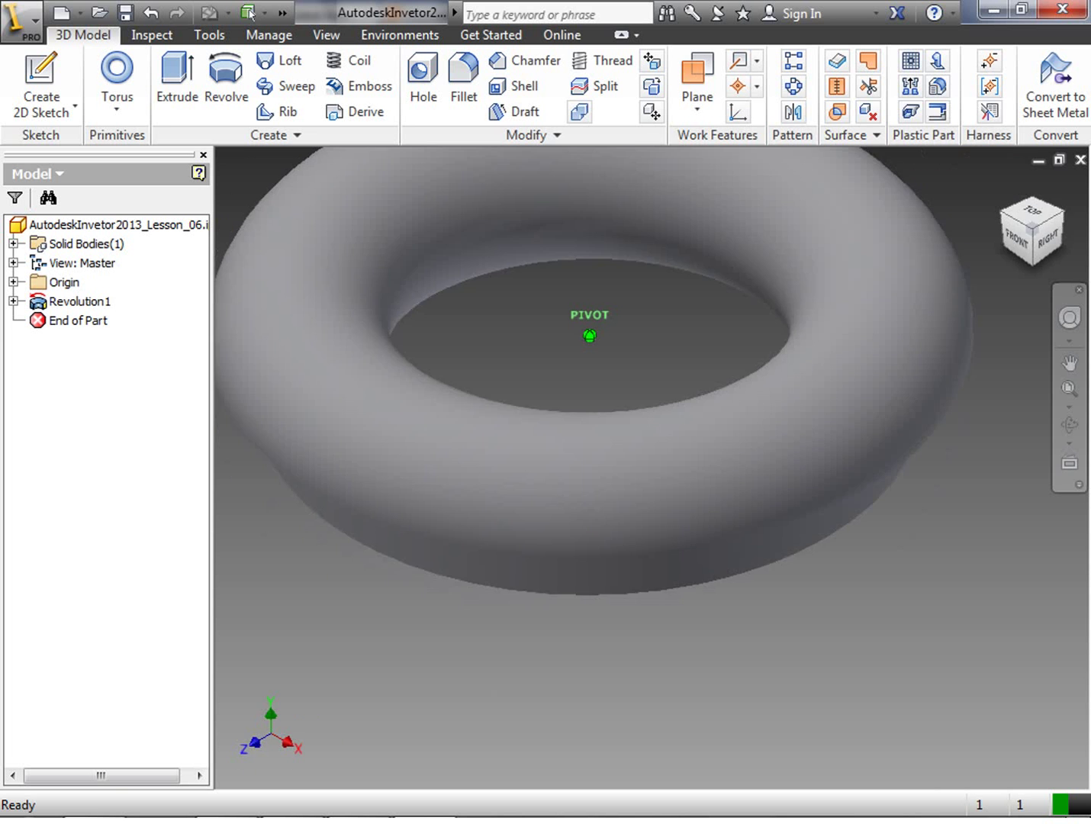
pyautogui.click(319, 258)
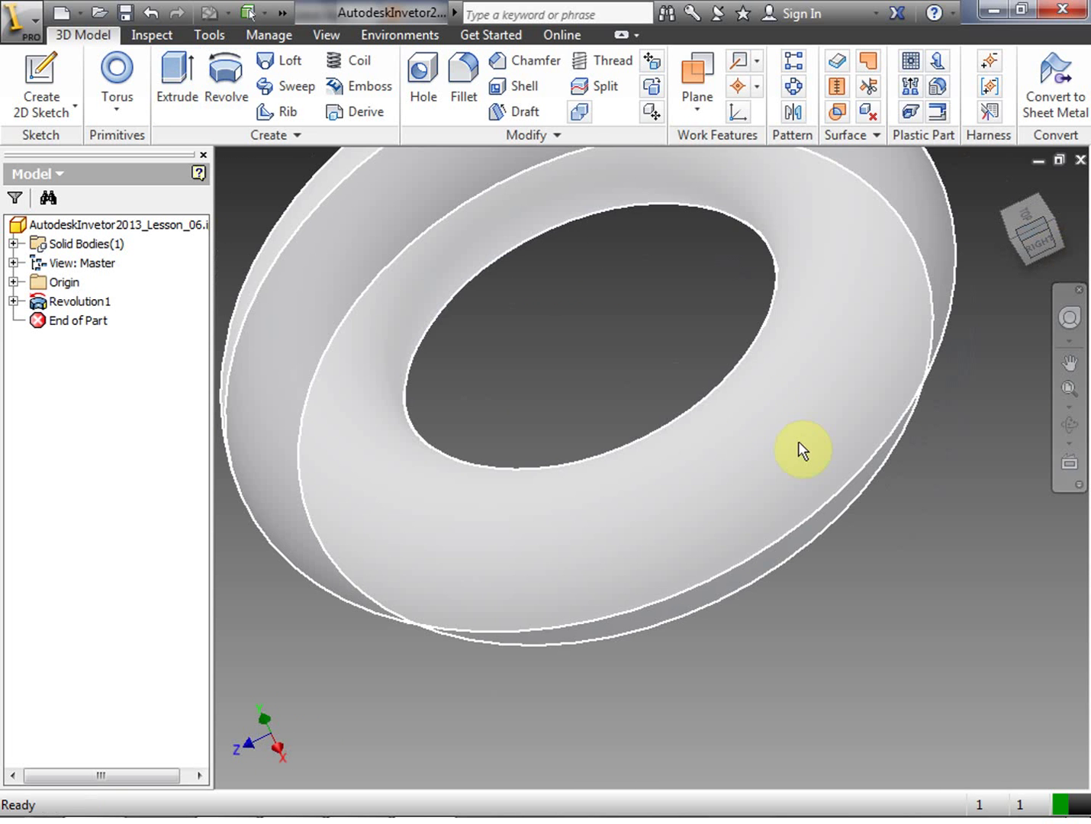
pyautogui.moveTo(1035, 246)
pyautogui.mouseDown()
pyautogui.moveTo(1050, 244)
pyautogui.moveTo(1042, 245)
pyautogui.moveTo(1049, 229)
pyautogui.moveTo(1029, 233)
pyautogui.moveTo(1033, 248)
pyautogui.moveTo(1039, 232)
pyautogui.moveTo(1050, 242)
pyautogui.mouseUp()
pyautogui.keyDown('shift'); pyautogui.moveTo(465, 396); pyautogui.dragTo(571, 404, button='middle'); pyautogui.keyUp('shift')
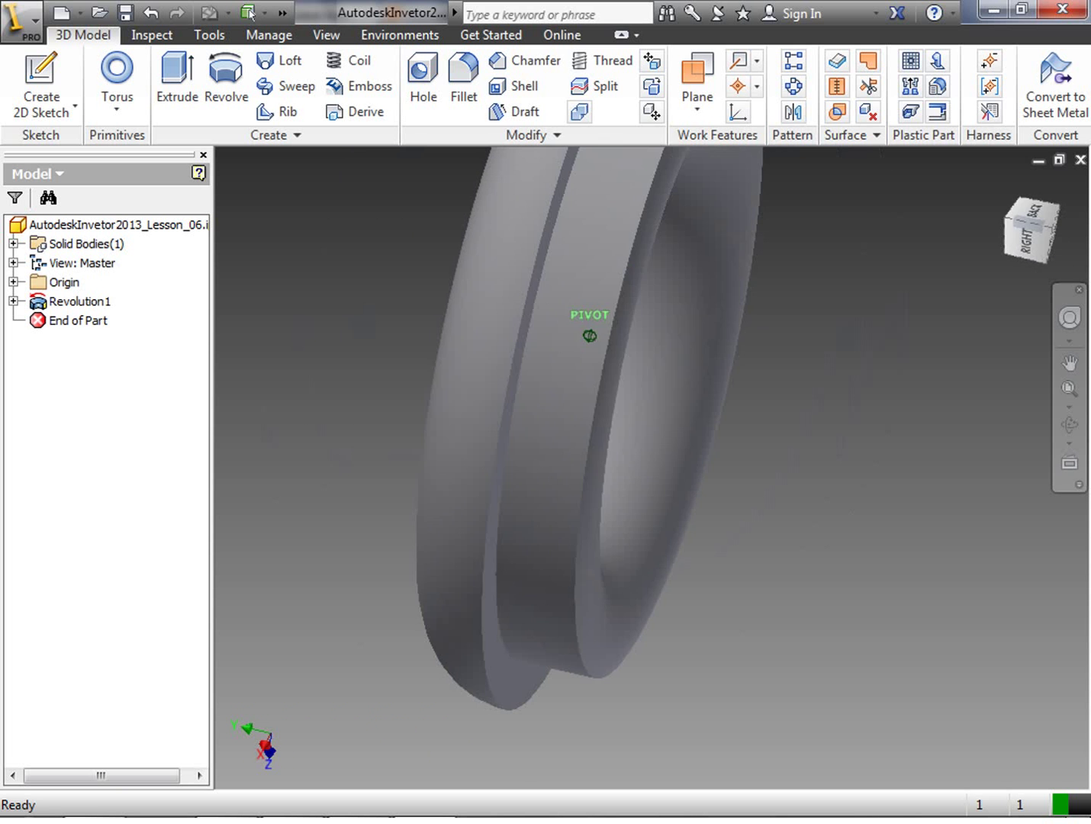
pyautogui.click(30, 78)
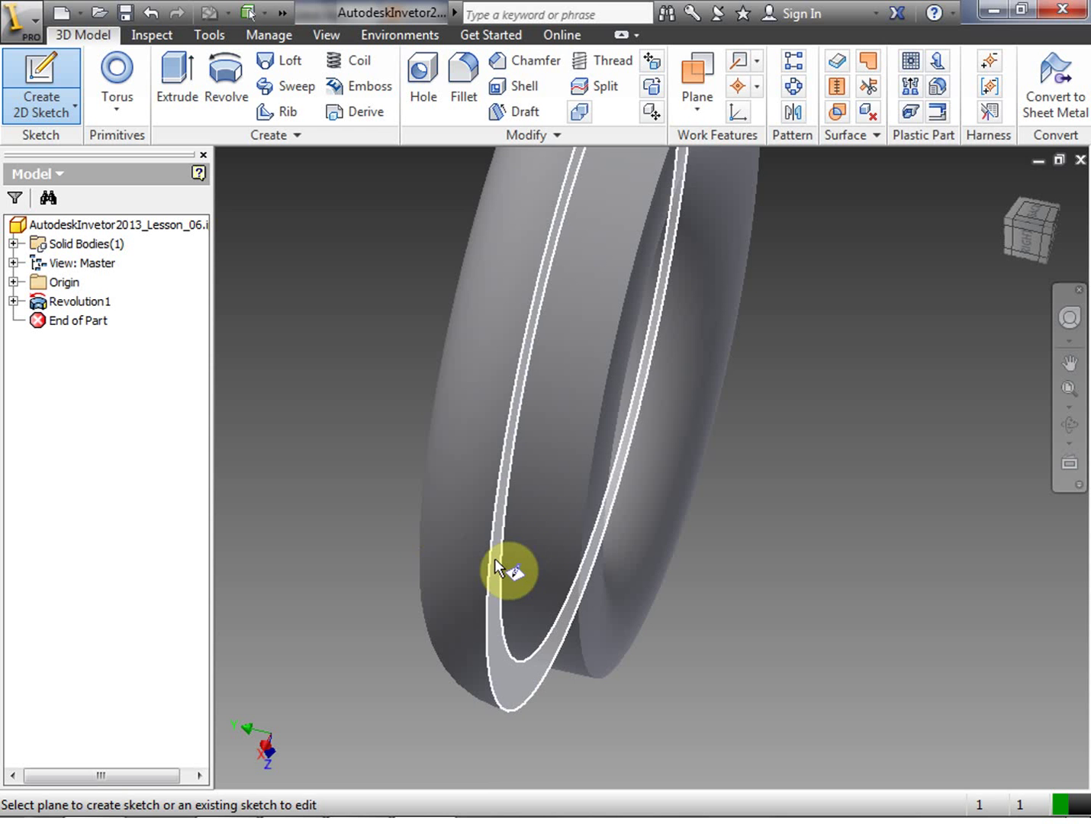
# Cancel the pending 2D sketch without picking a plane.
pyautogui.click(27, 80)
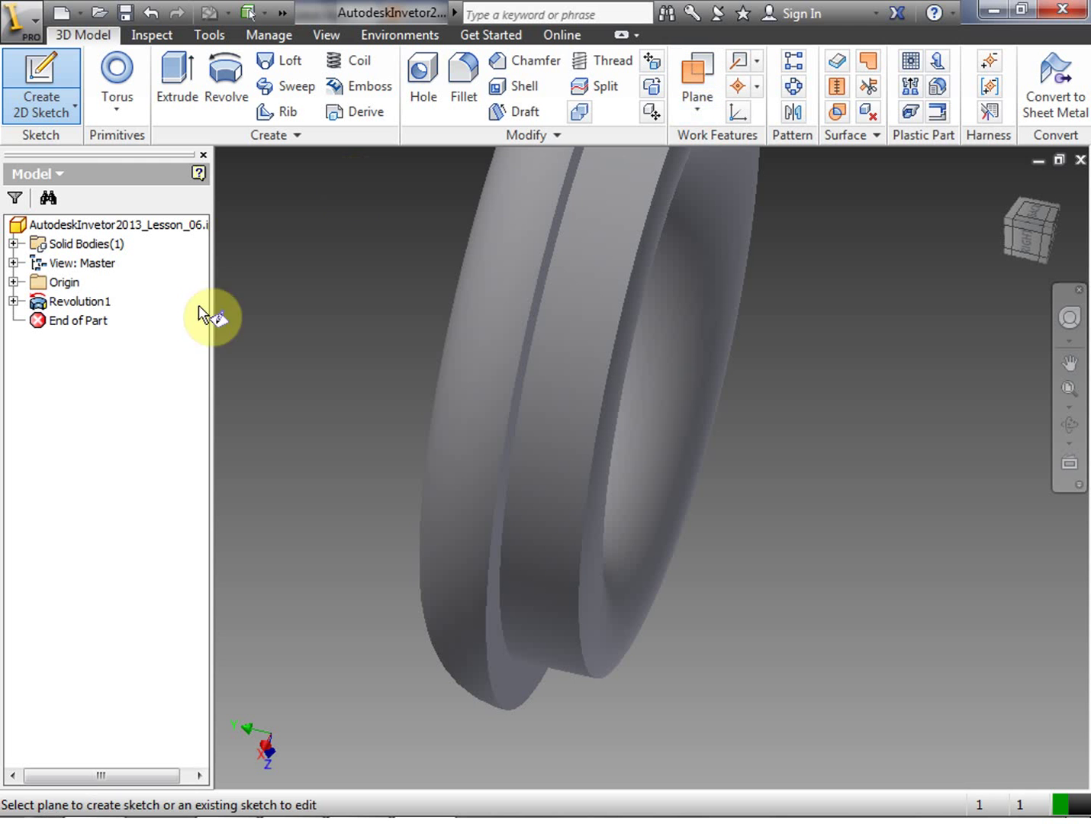
pyautogui.rightClick(295, 296)
pyautogui.click(368, 289)
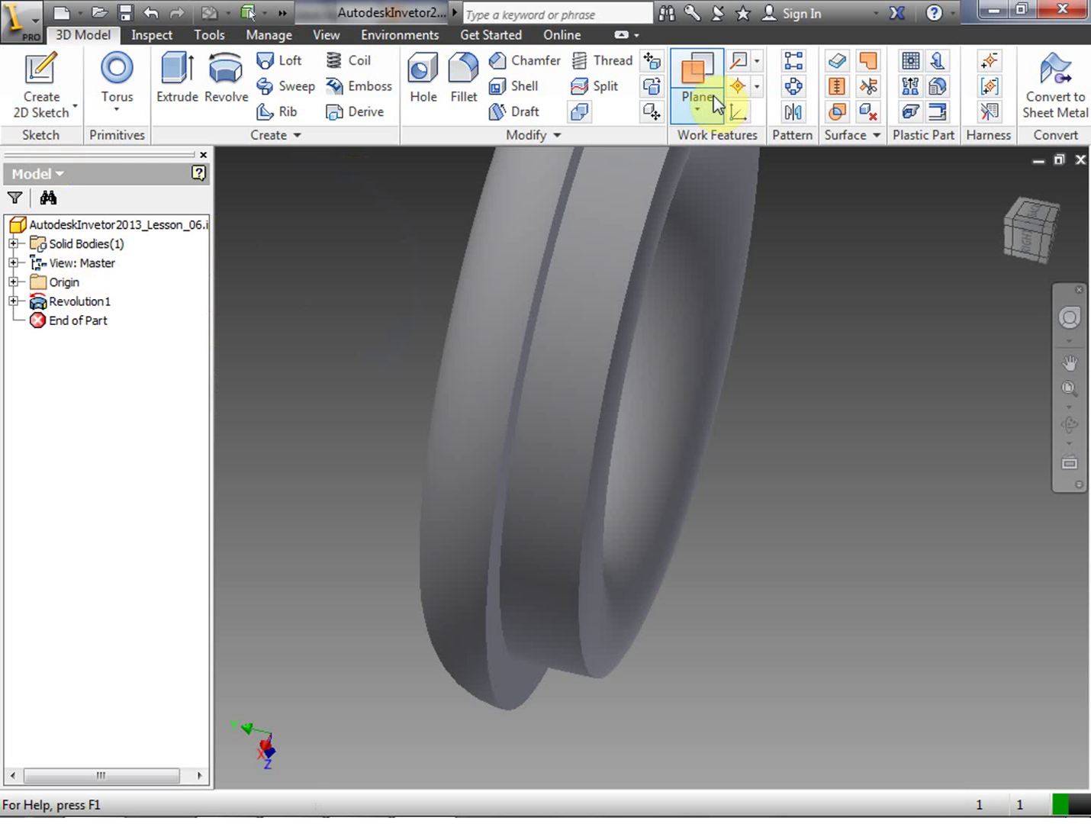
# View the ring from its right side using the ViewCube.
pyautogui.click(1020, 239)
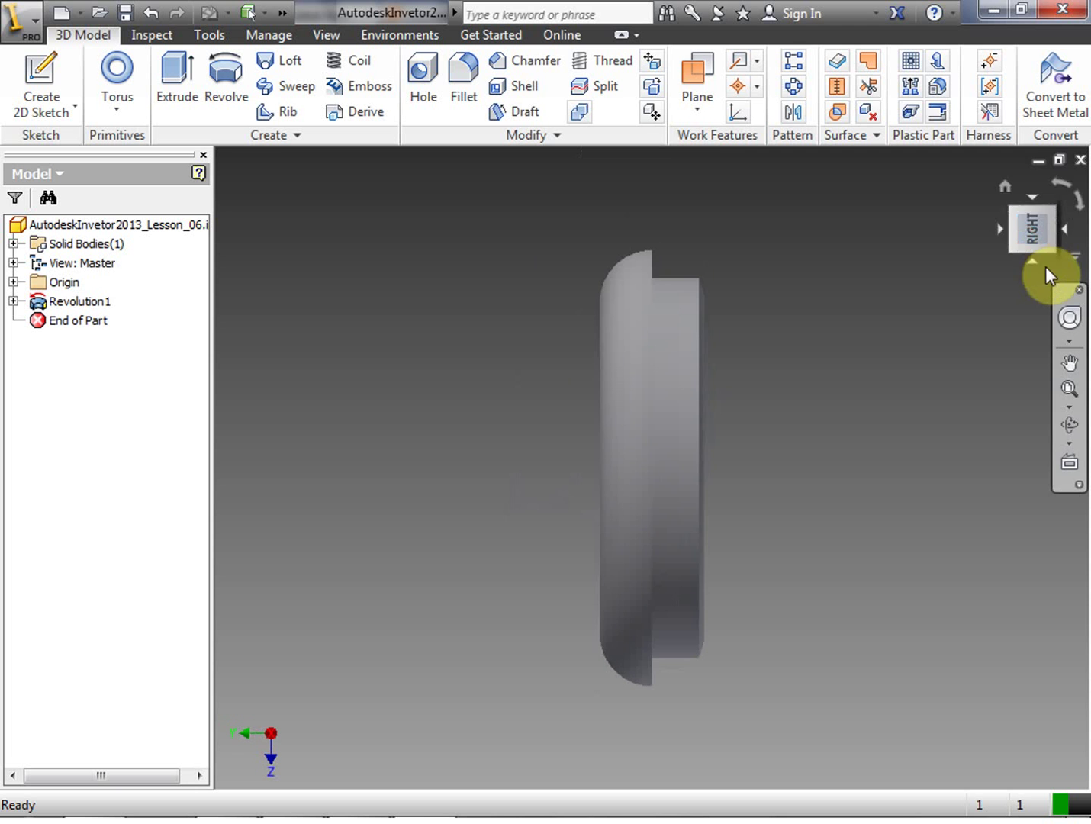
pyautogui.click(997, 228)
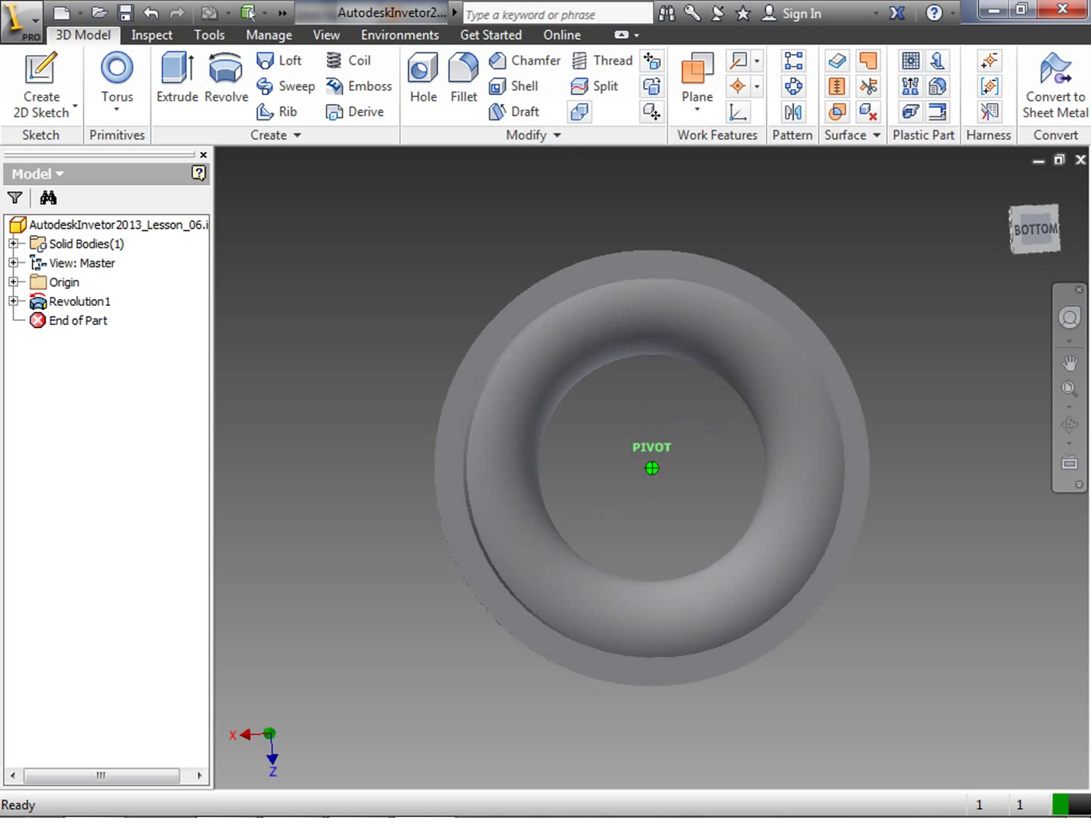
pyautogui.moveTo(999, 228); pyautogui.dragTo(1034, 230)
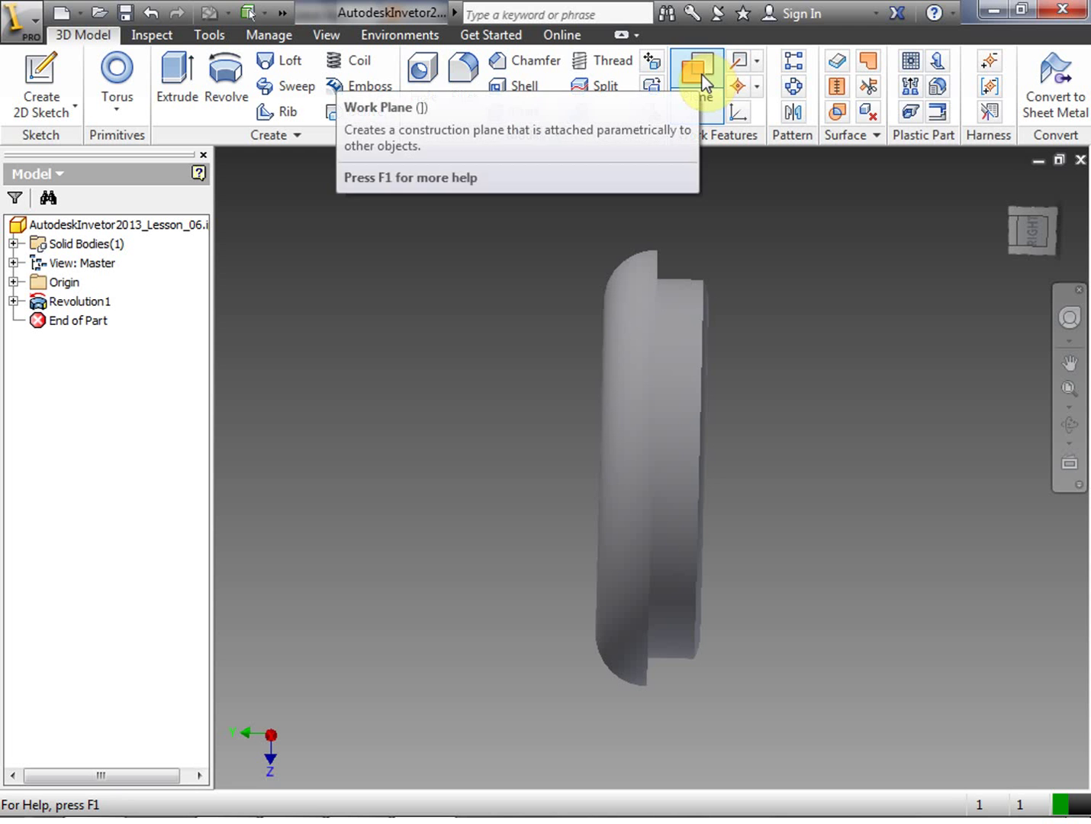
# Expand Origin and select the XY Plane, tilting the view to see it cut the ring.
pyautogui.click(13, 282)
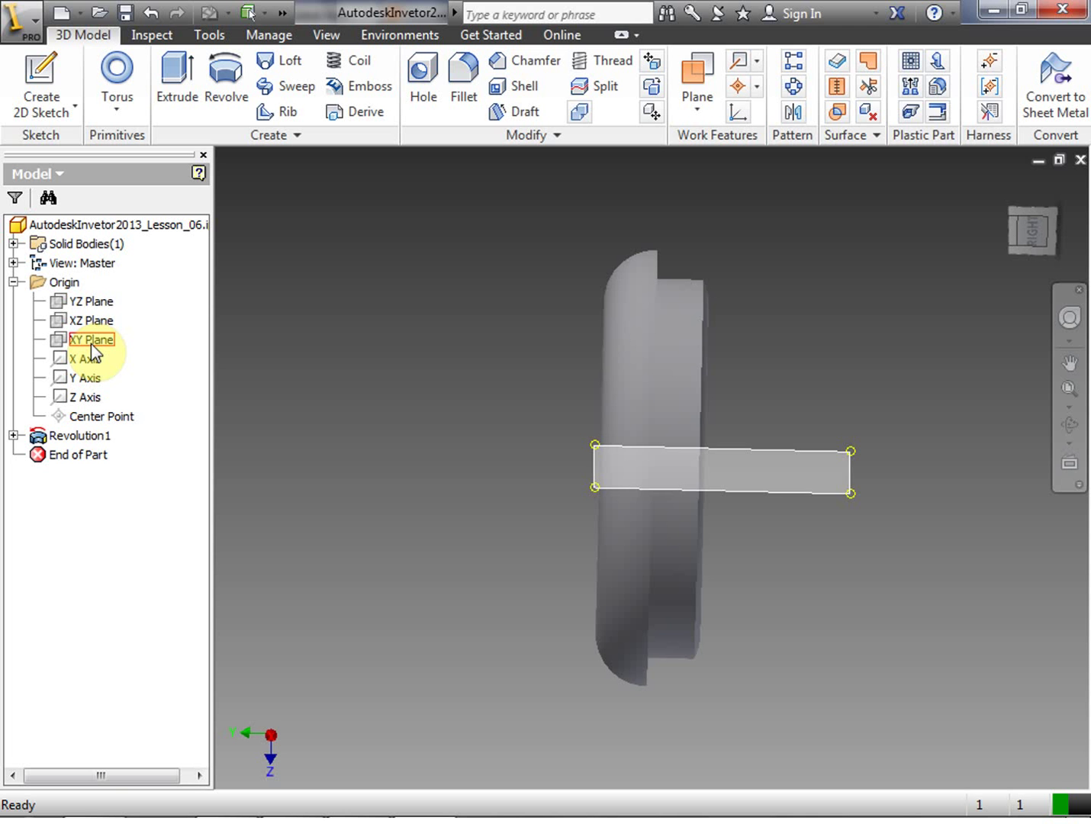
pyautogui.click(91, 340)
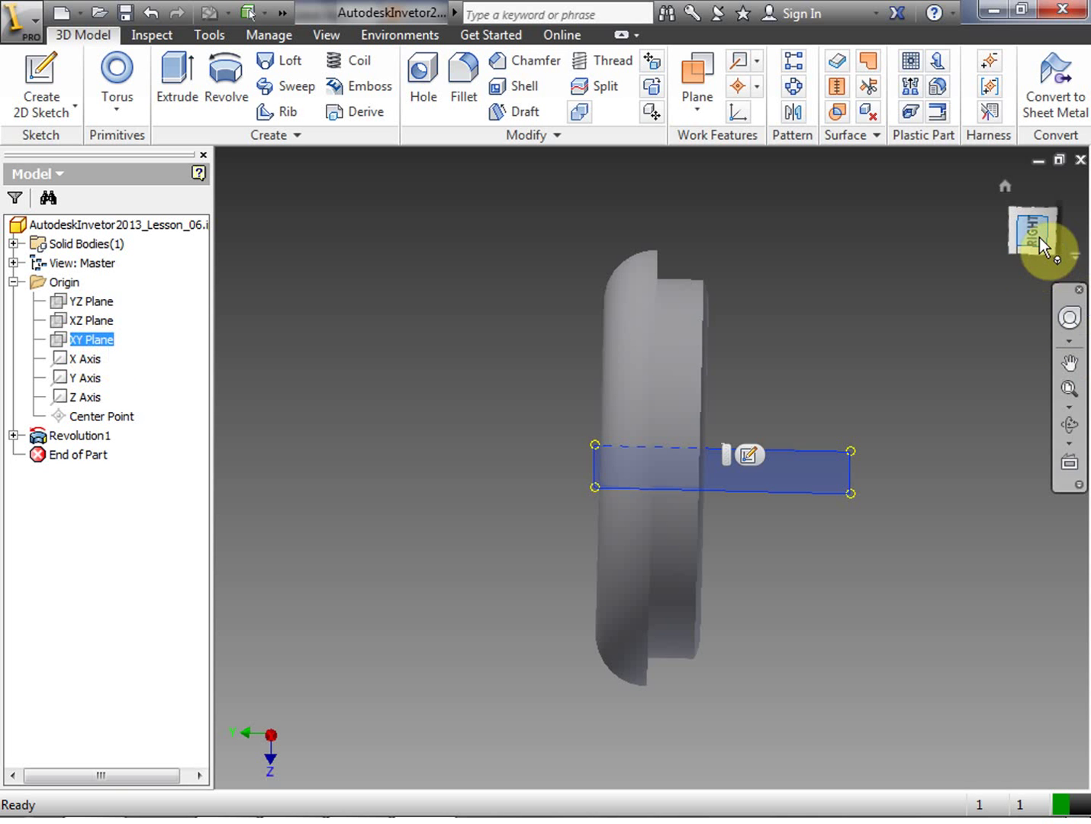
pyautogui.moveTo(1039, 237)
pyautogui.mouseDown()
pyautogui.moveTo(1013, 261)
pyautogui.moveTo(968, 244)
pyautogui.moveTo(916, 201)
pyautogui.moveTo(893, 164)
pyautogui.moveTo(897, 145)
pyautogui.moveTo(916, 255)
pyautogui.moveTo(935, 282)
pyautogui.moveTo(850, 255)
pyautogui.moveTo(824, 328)
pyautogui.mouseUp()
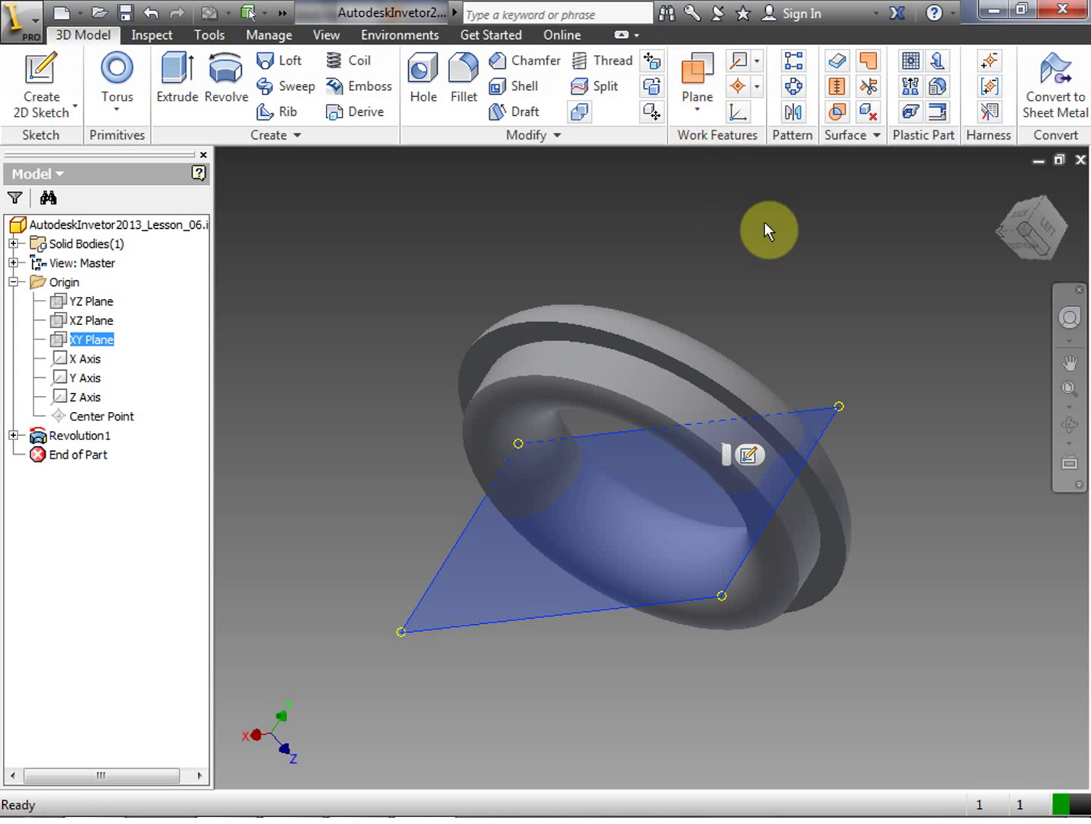
# Create Work Plane1 offset from the XY Plane at exactly 0 in.
pyautogui.click(702, 80)
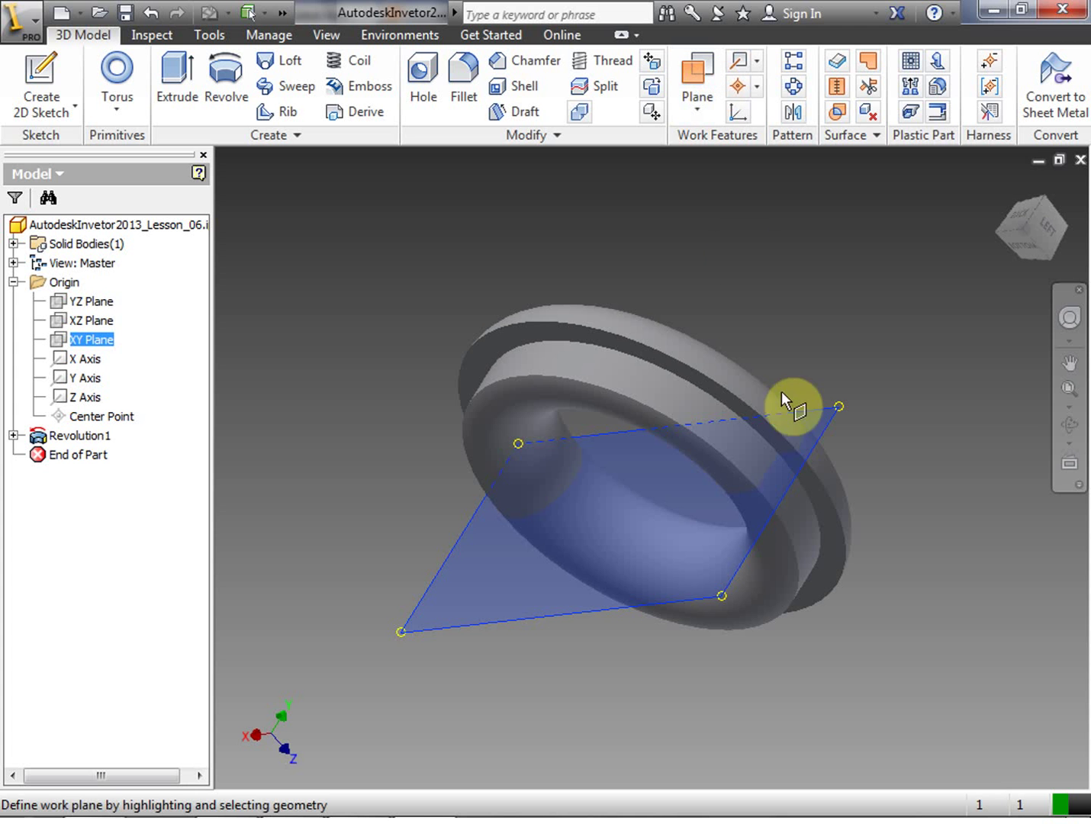
pyautogui.click(722, 593)
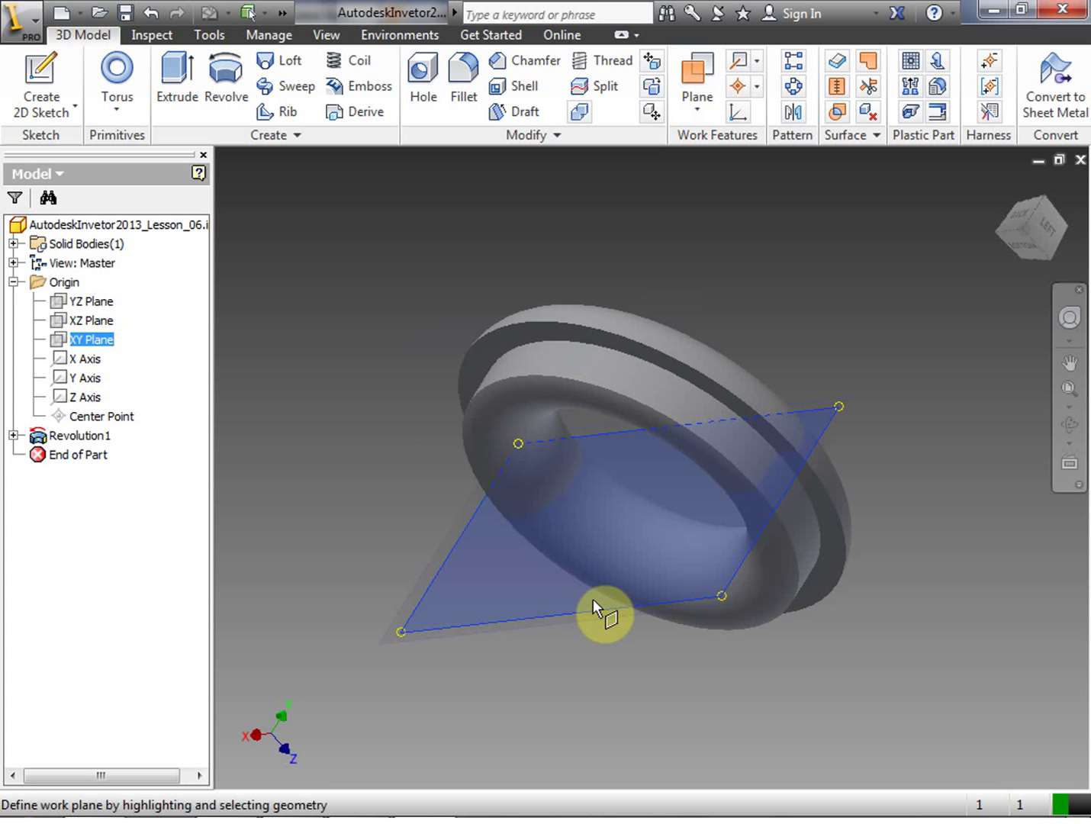
pyautogui.click(401, 631)
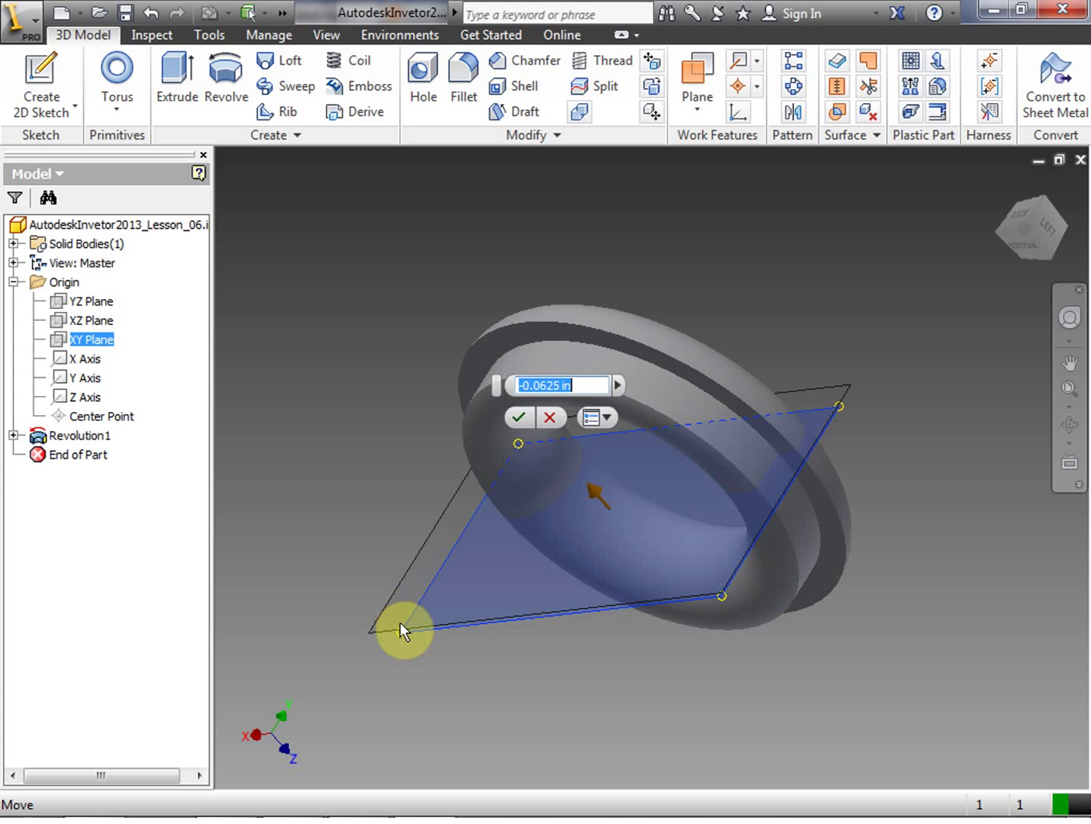
pyautogui.moveTo(400, 623); pyautogui.dragTo(489, 567)
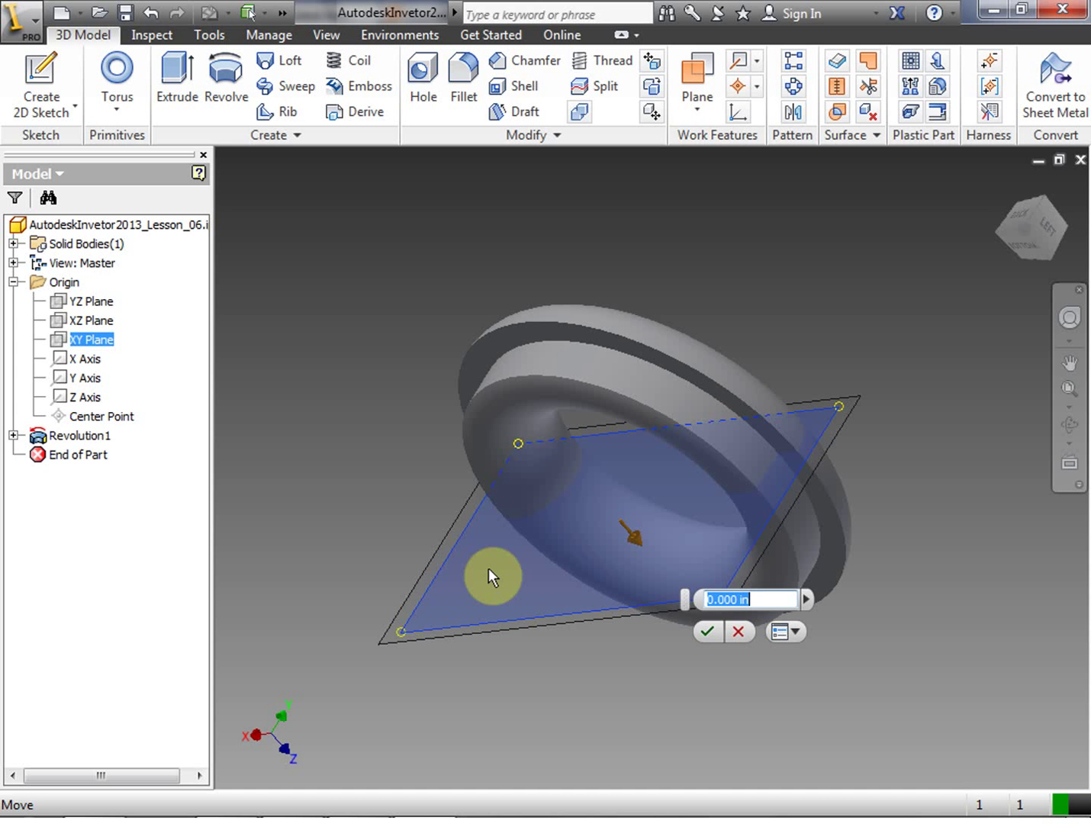
pyautogui.moveTo(488, 567)
pyautogui.mouseDown()
pyautogui.moveTo(445, 506)
pyautogui.moveTo(489, 567)
pyautogui.mouseUp()
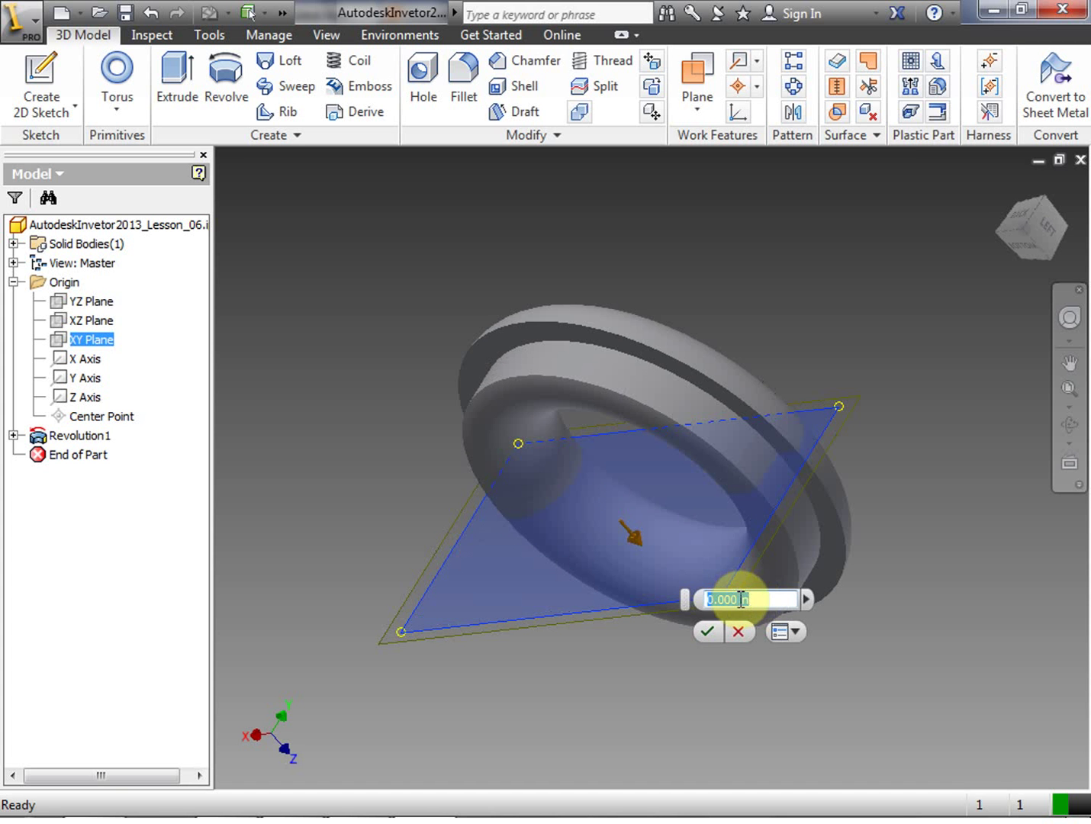
pyautogui.moveTo(737, 599); pyautogui.dragTo(688, 599)
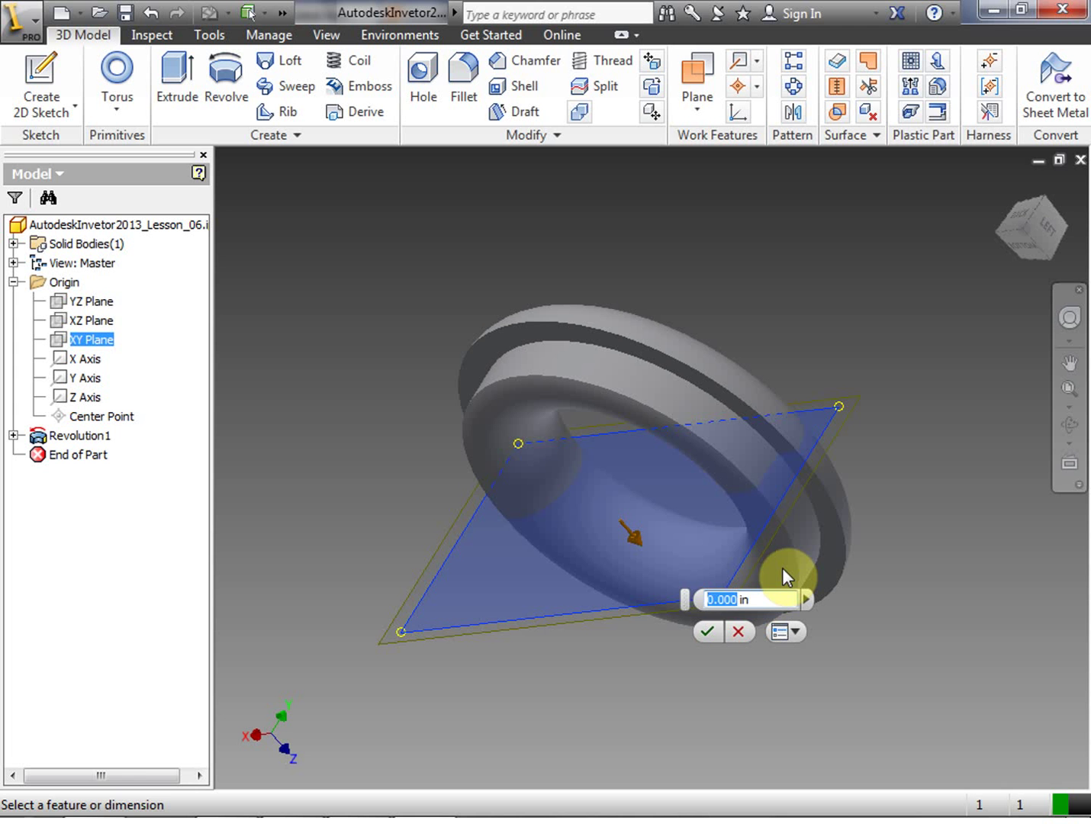
pyautogui.write('2')
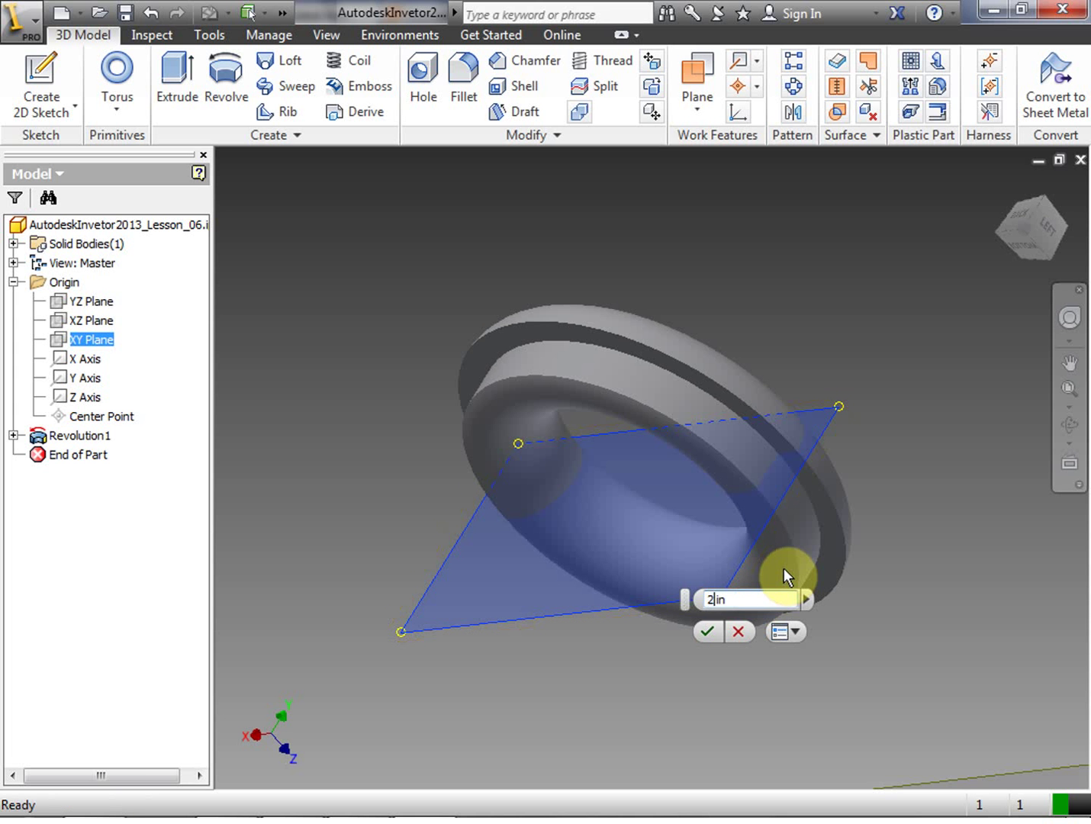
pyautogui.press('BackSpace')
pyautogui.write('0')
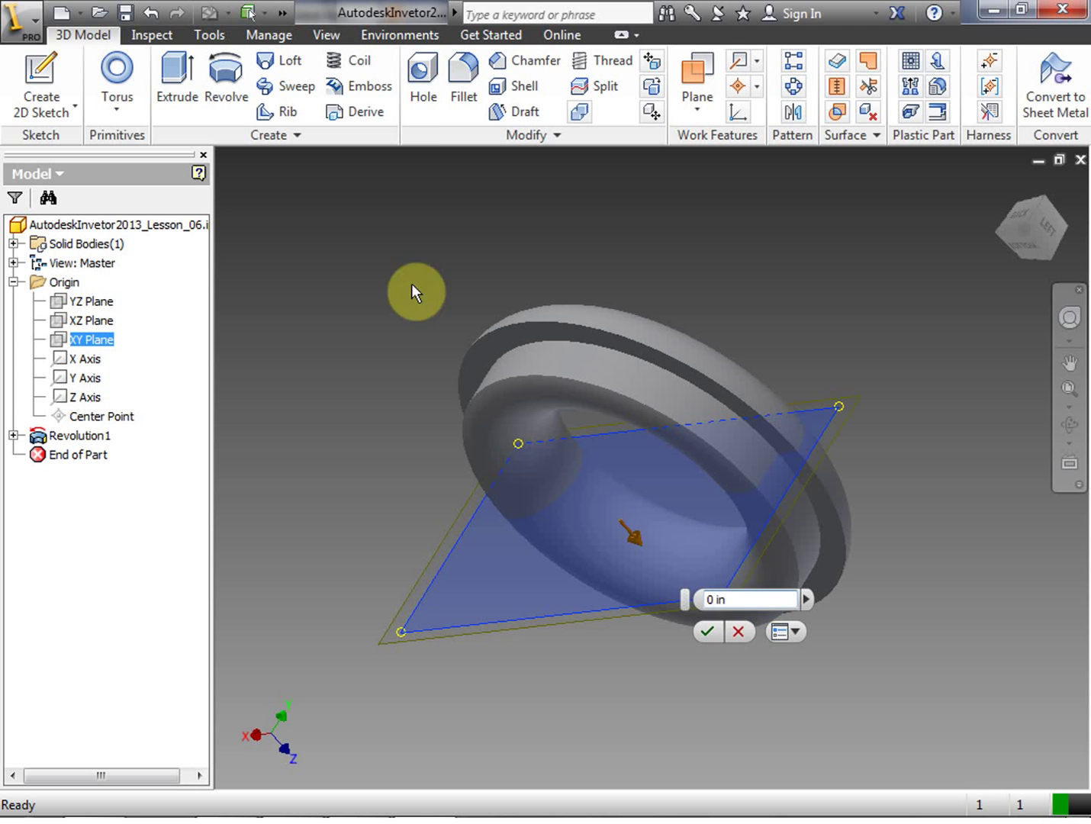
pyautogui.click(704, 633)
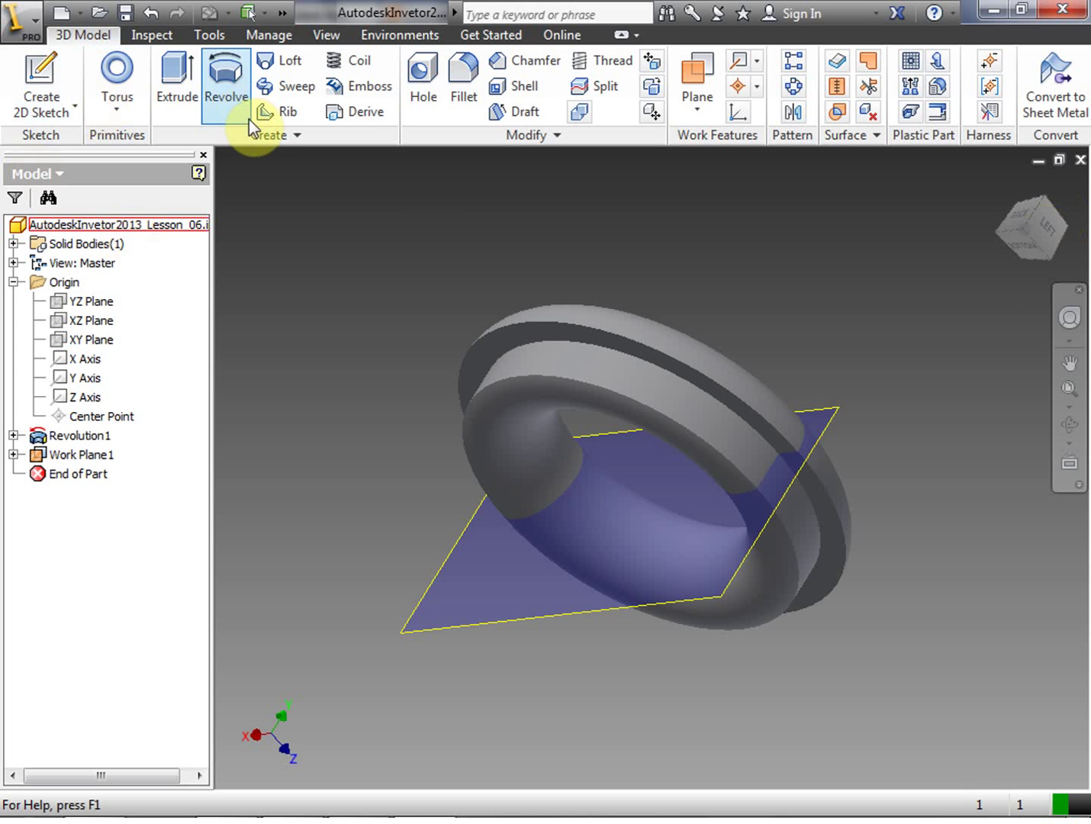
# Start Sketch2 on Work Plane1 after cancelling the earlier sketch attempts.
pyautogui.click(40, 76)
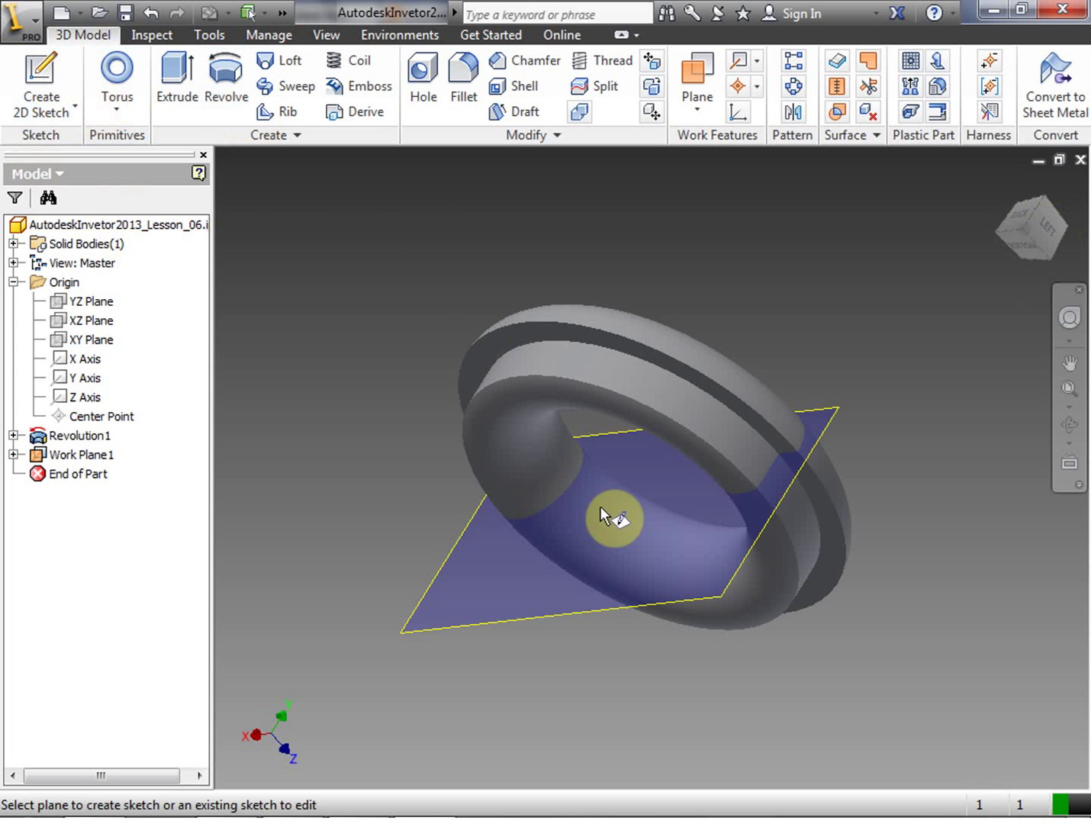
pyautogui.click(535, 610)
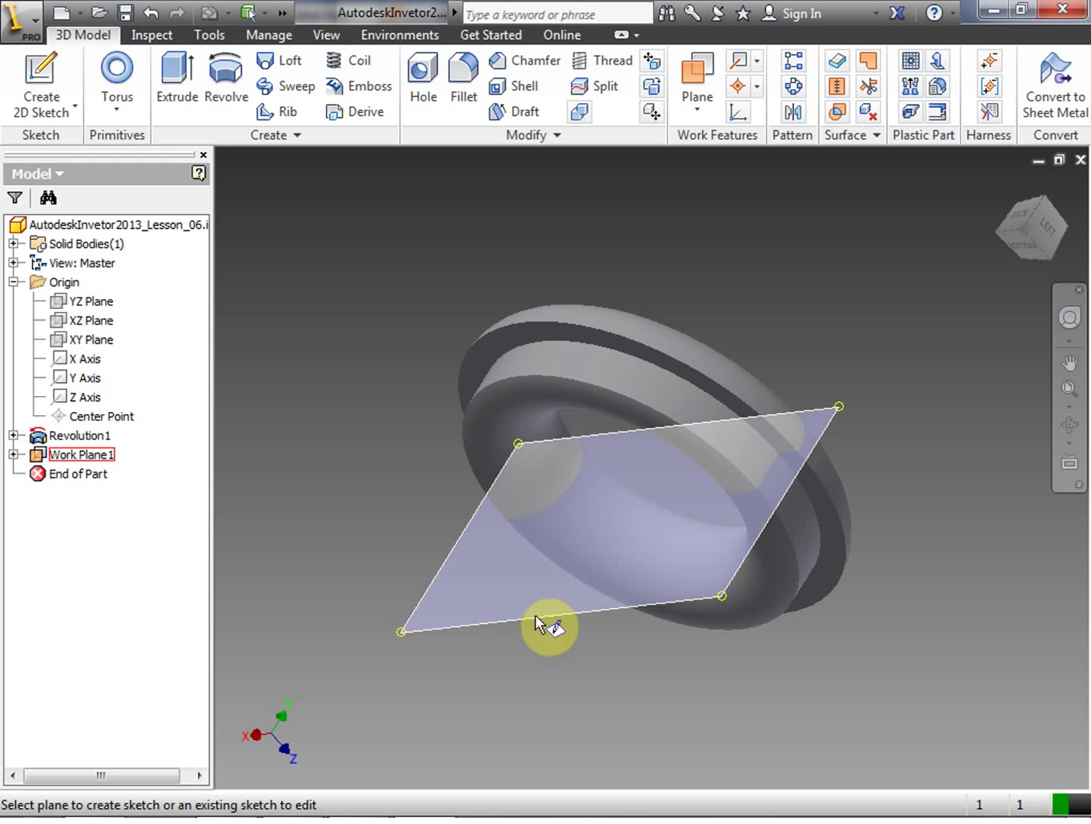
pyautogui.press('Escape')
pyautogui.click(34, 75)
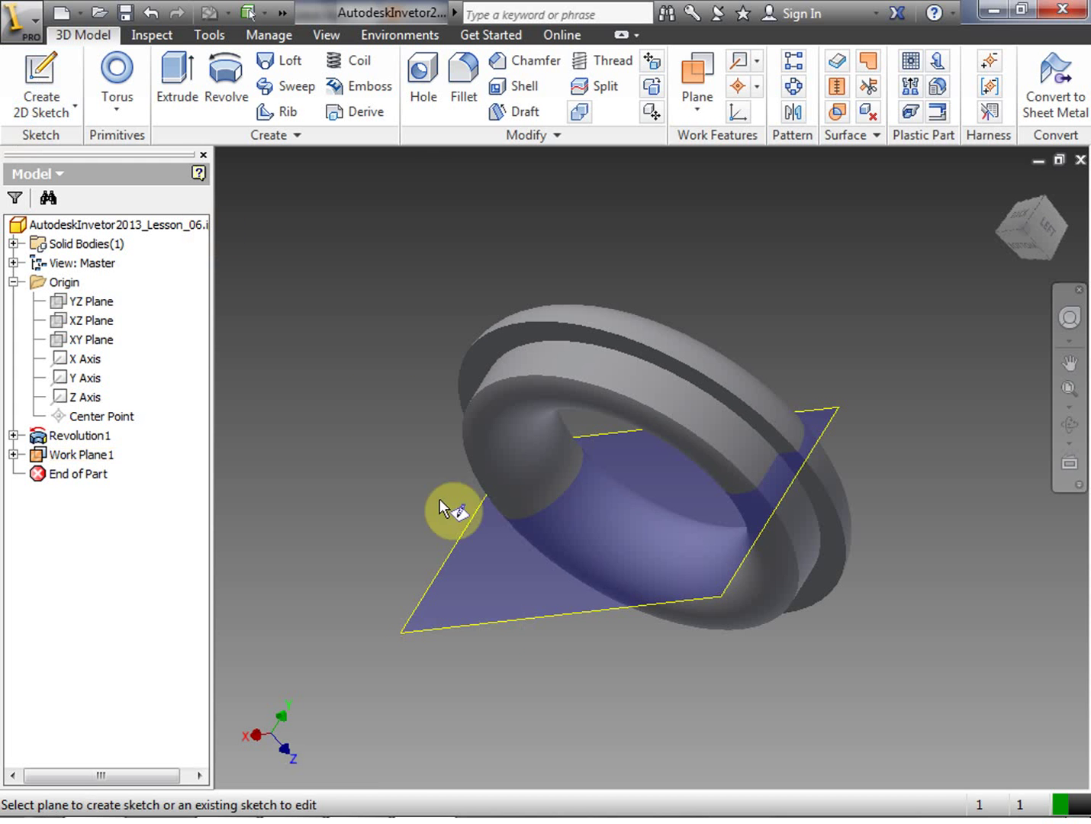
pyautogui.click(481, 624)
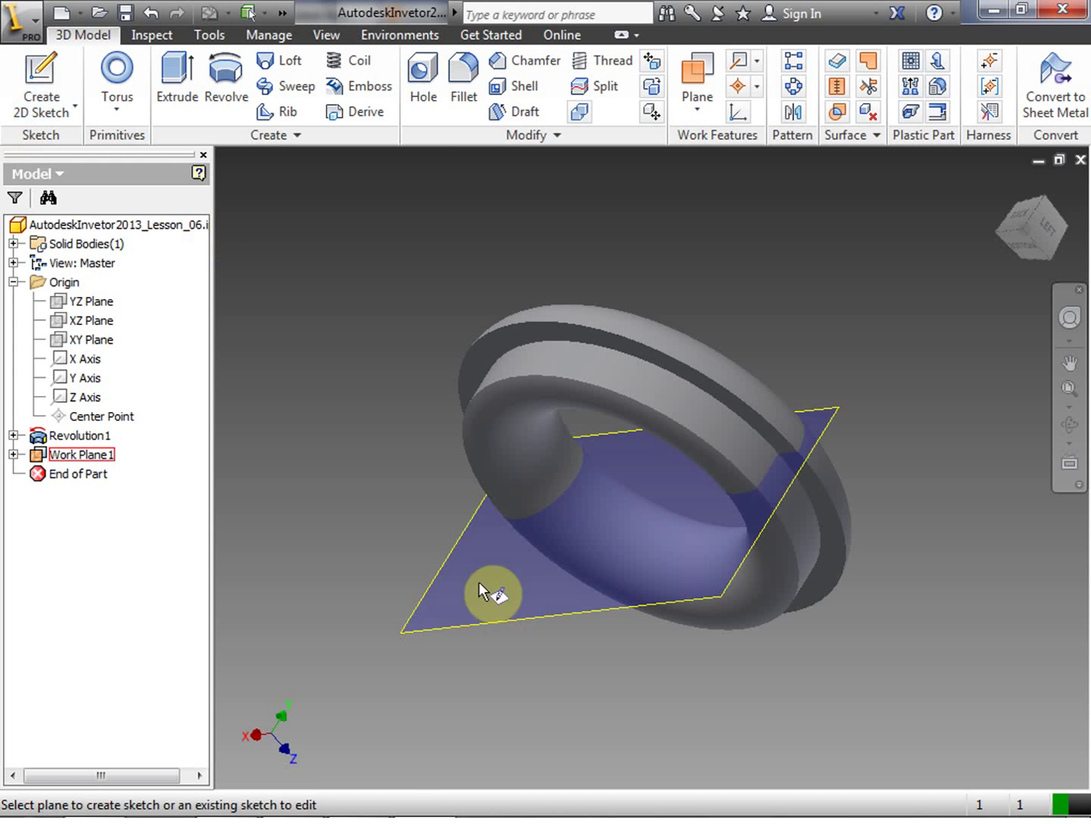
pyautogui.click(479, 618)
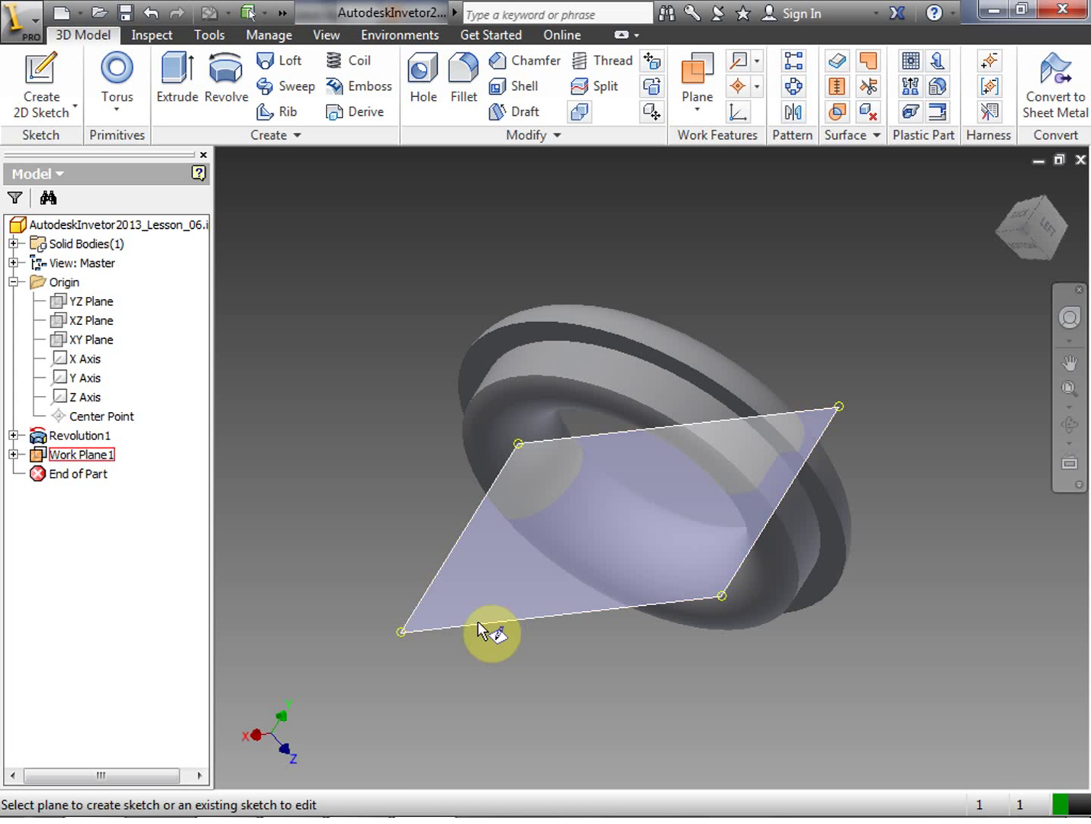
pyautogui.rightClick(357, 299)
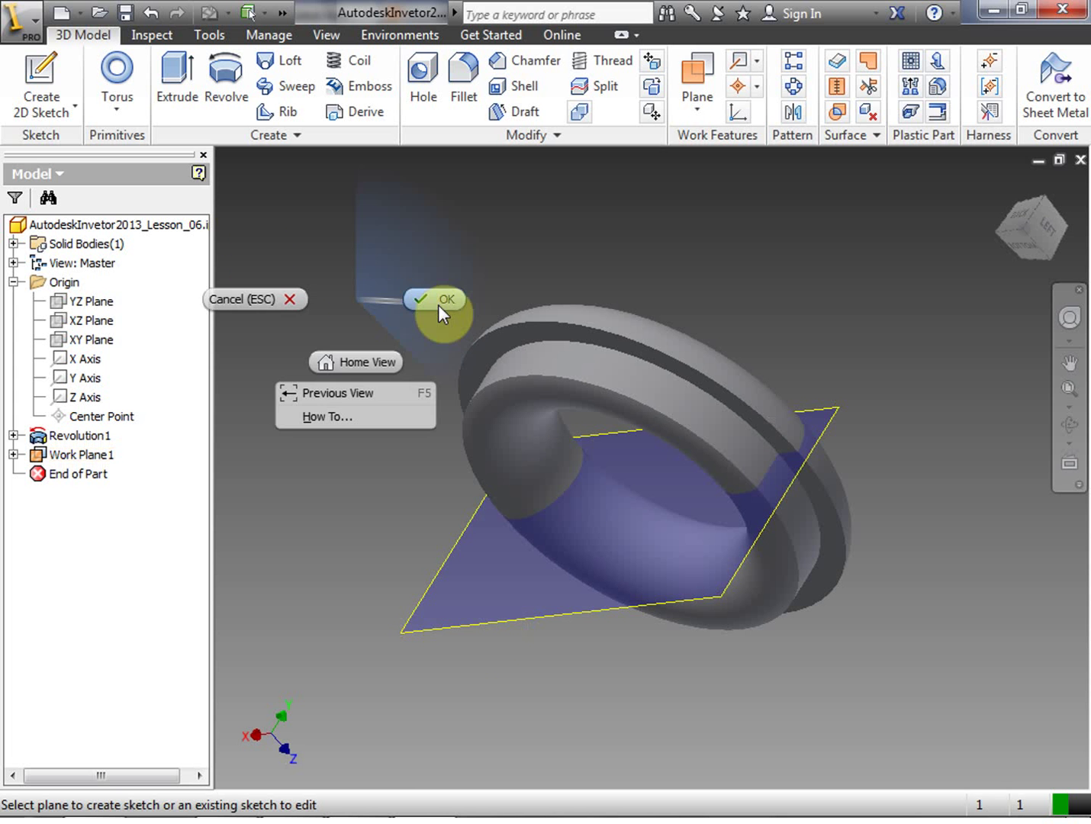
pyautogui.click(294, 297)
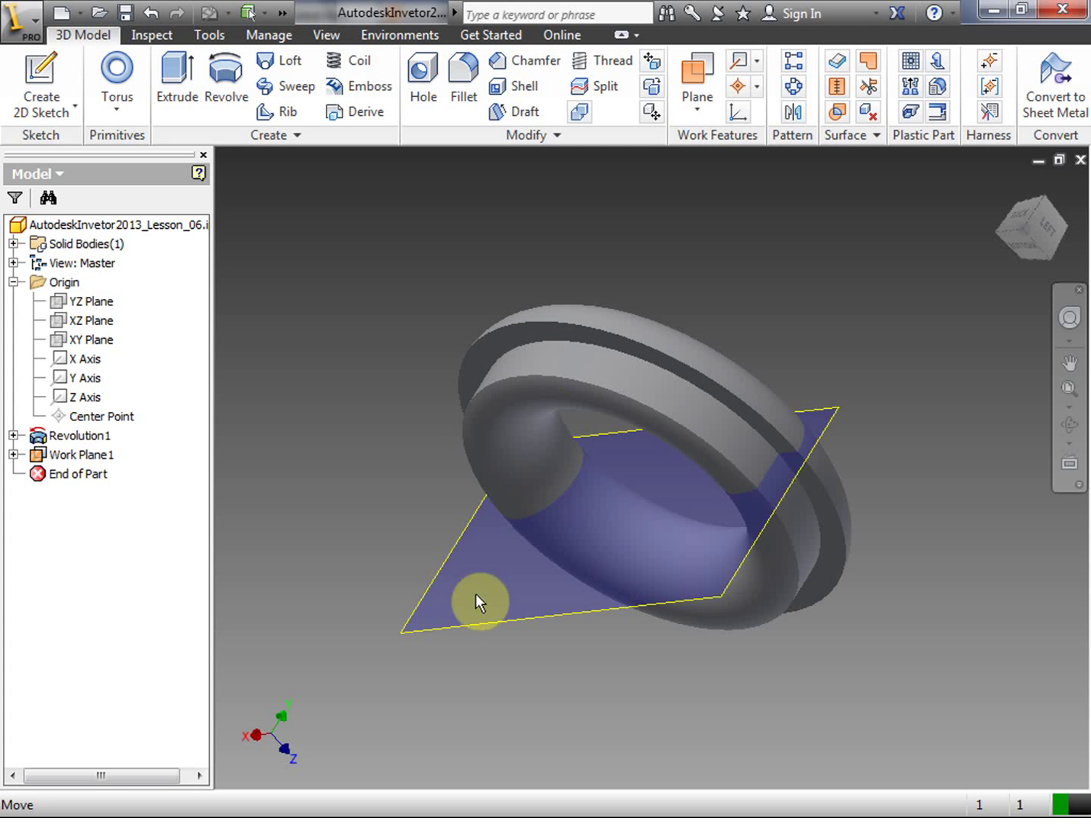
pyautogui.click(488, 622)
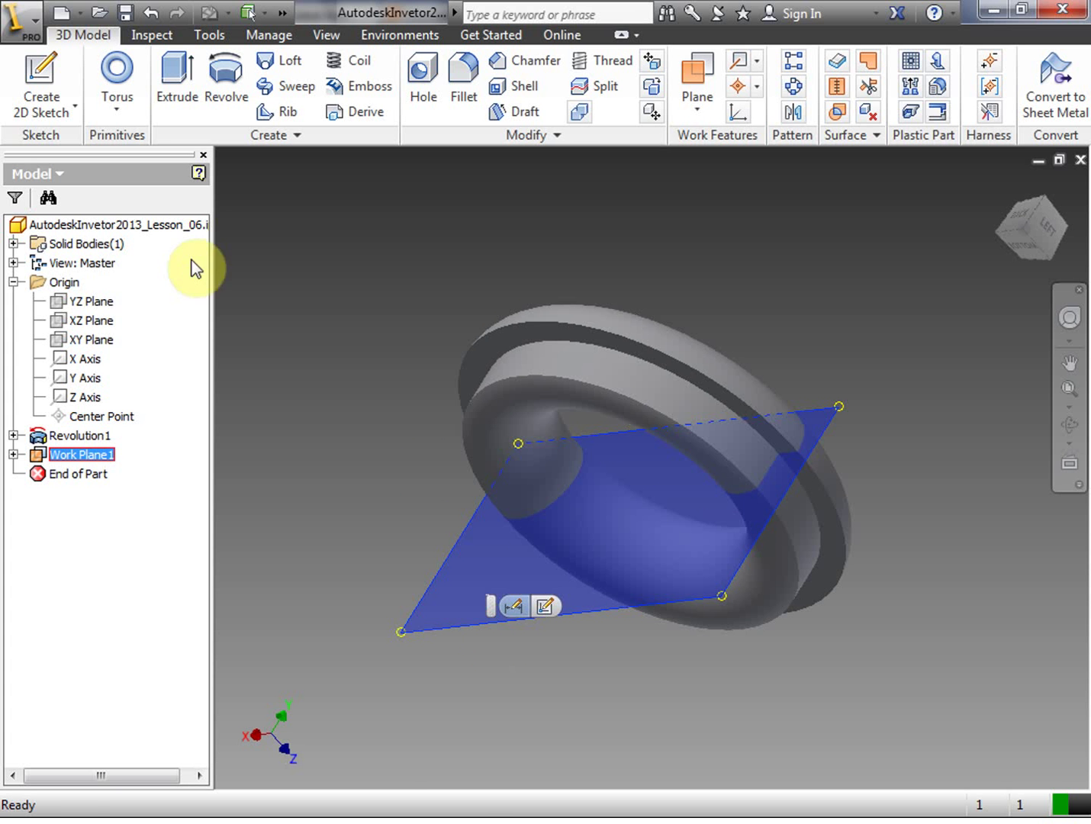
pyautogui.click(44, 79)
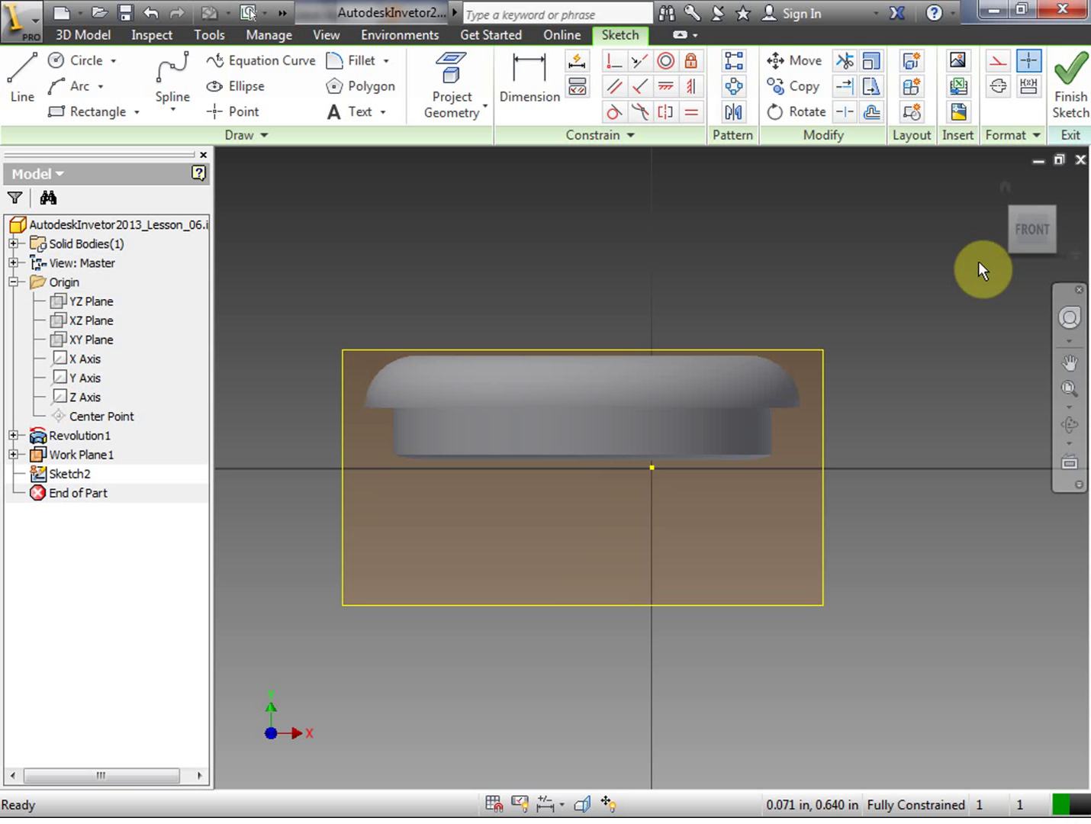
# Draw a two-point rectangle above the part and a circle centred on its top edge.
pyautogui.click(1030, 235)
pyautogui.moveTo(1031, 234); pyautogui.dragTo(1031, 324)
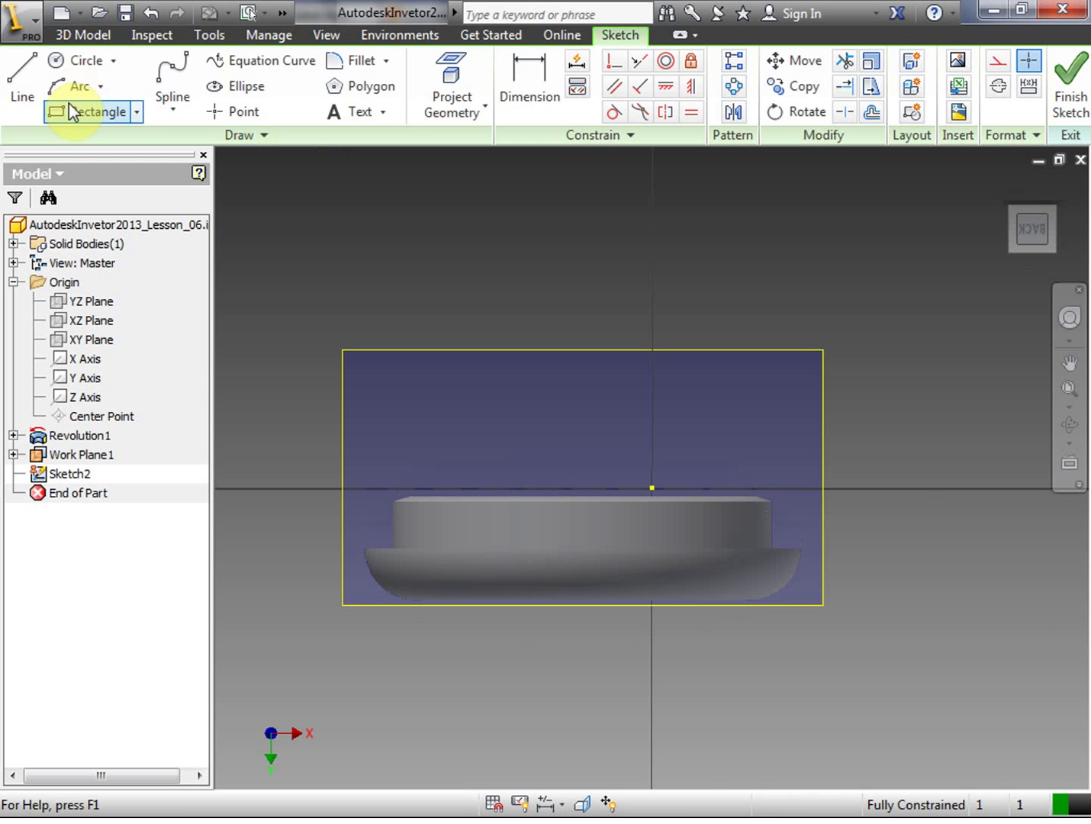
pyautogui.click(94, 112)
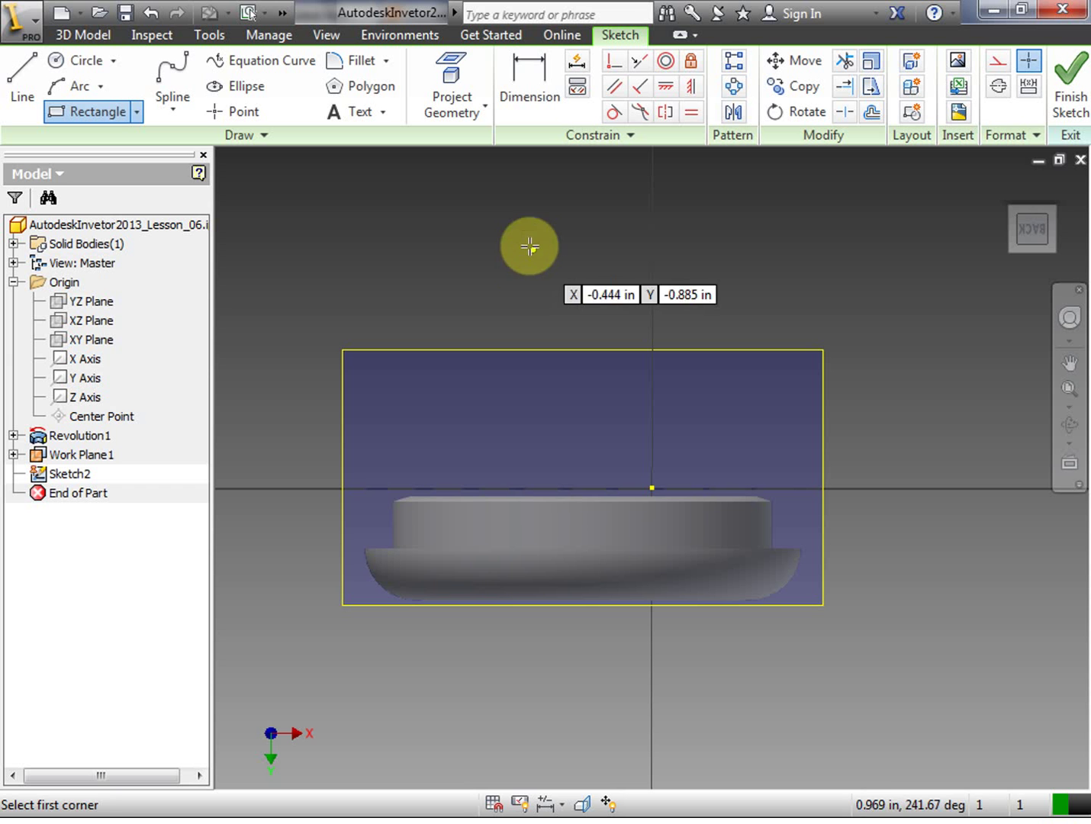
pyautogui.click(490, 206)
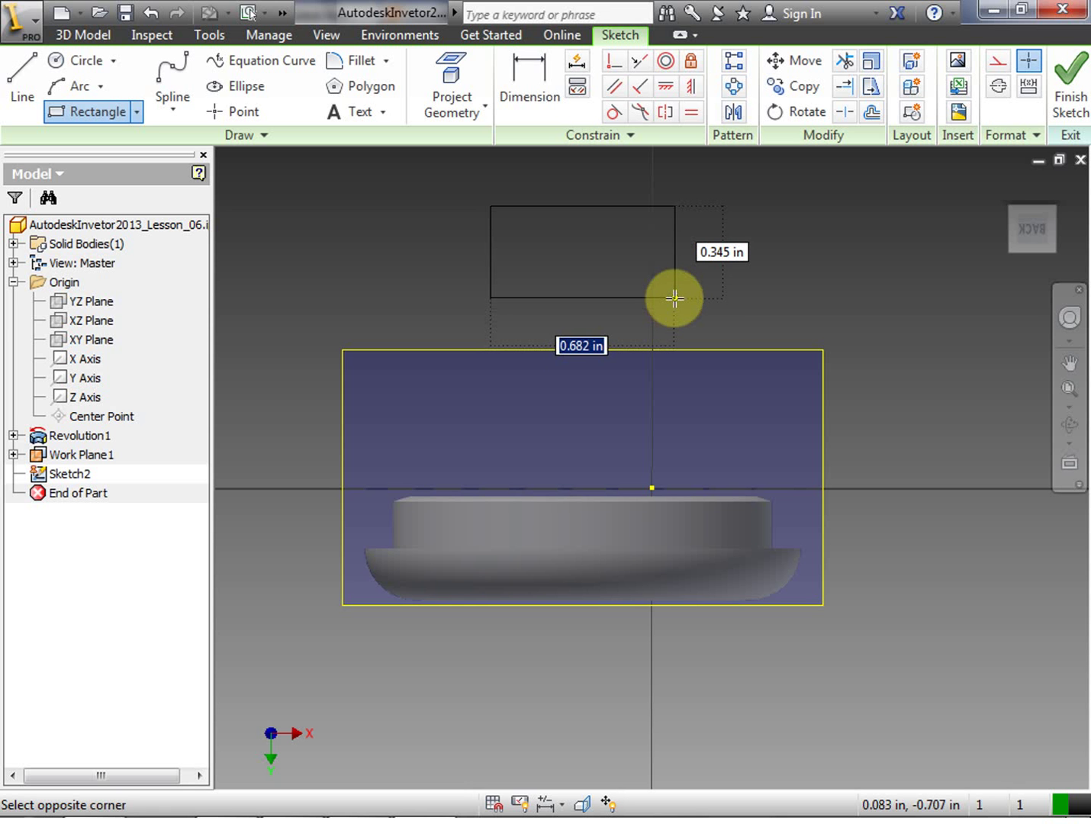
pyautogui.click(677, 312)
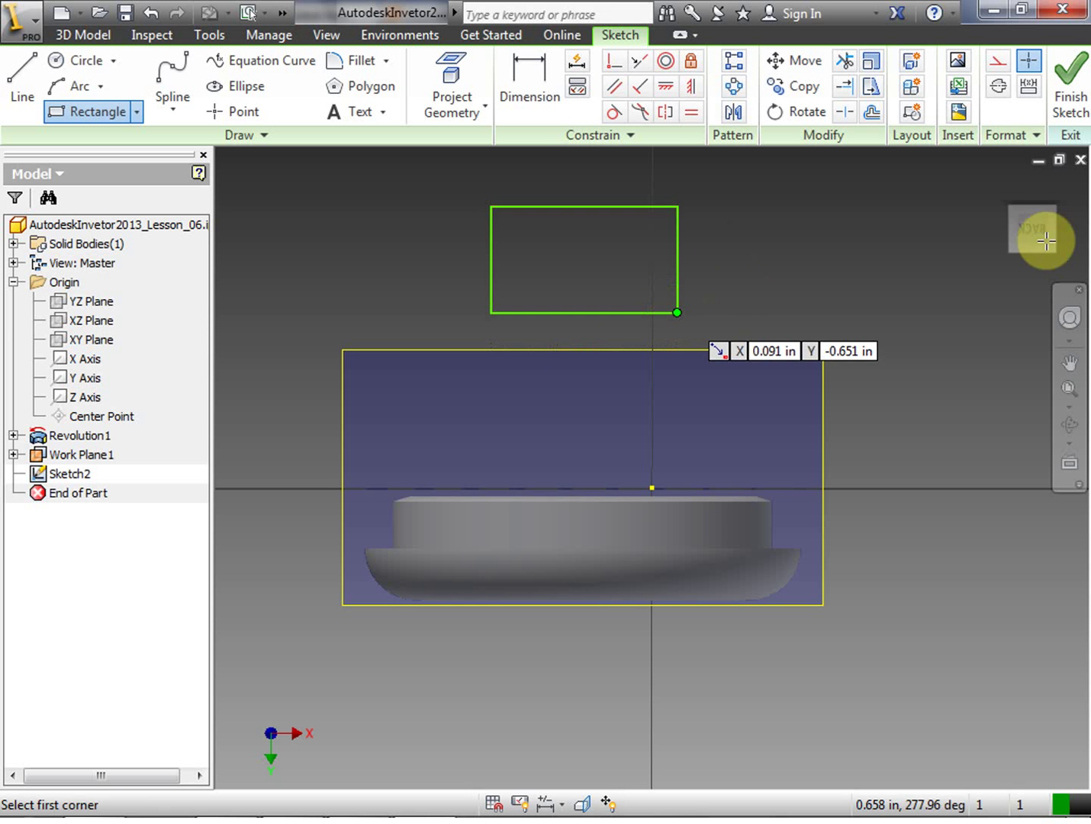
pyautogui.click(82, 64)
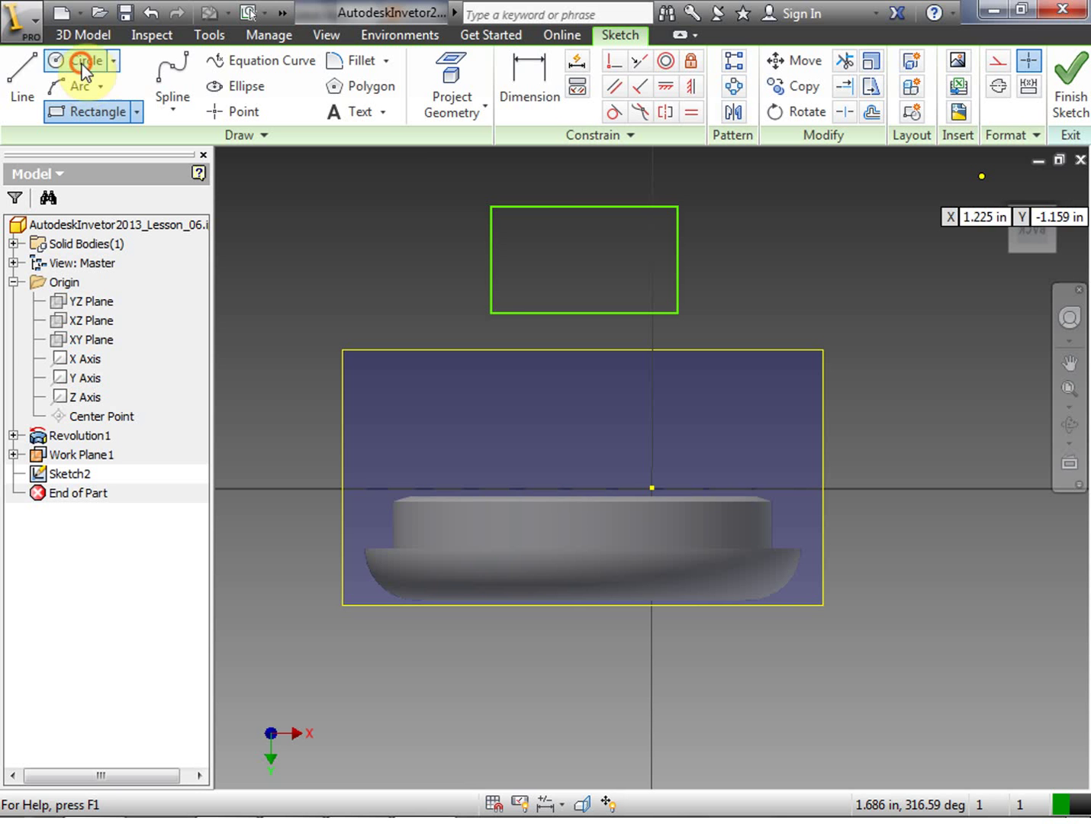
pyautogui.click(565, 226)
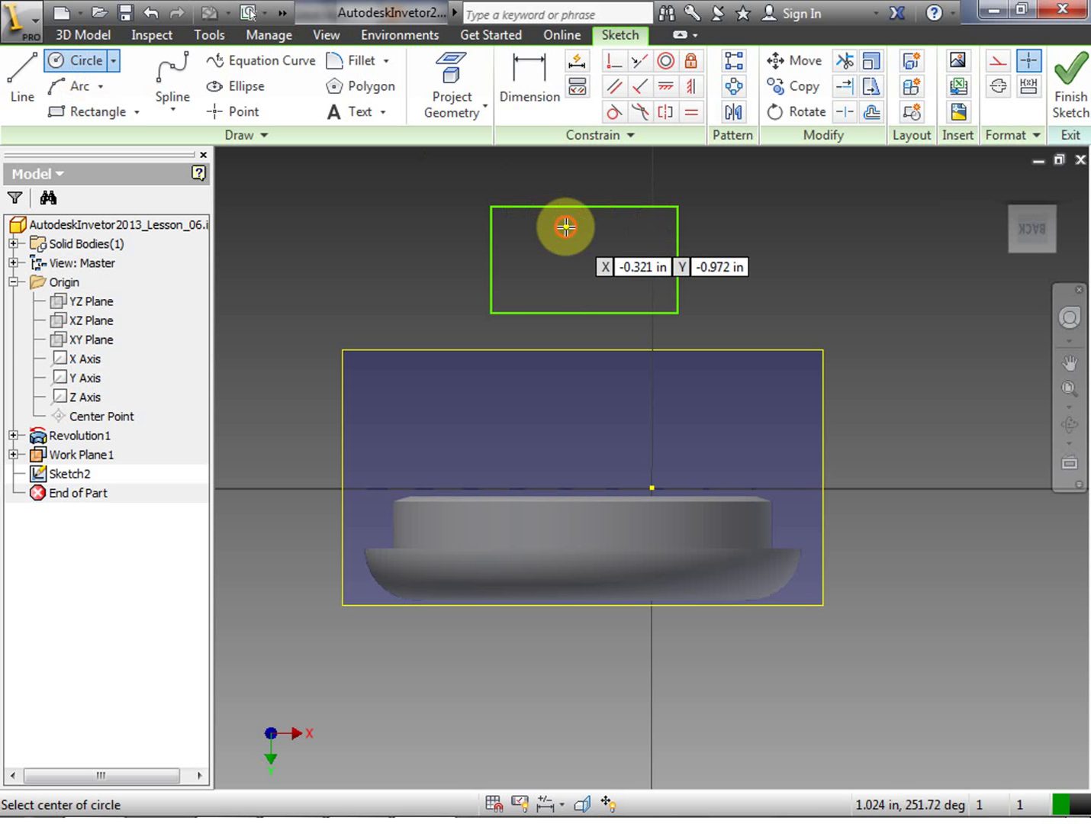
pyautogui.click(608, 190)
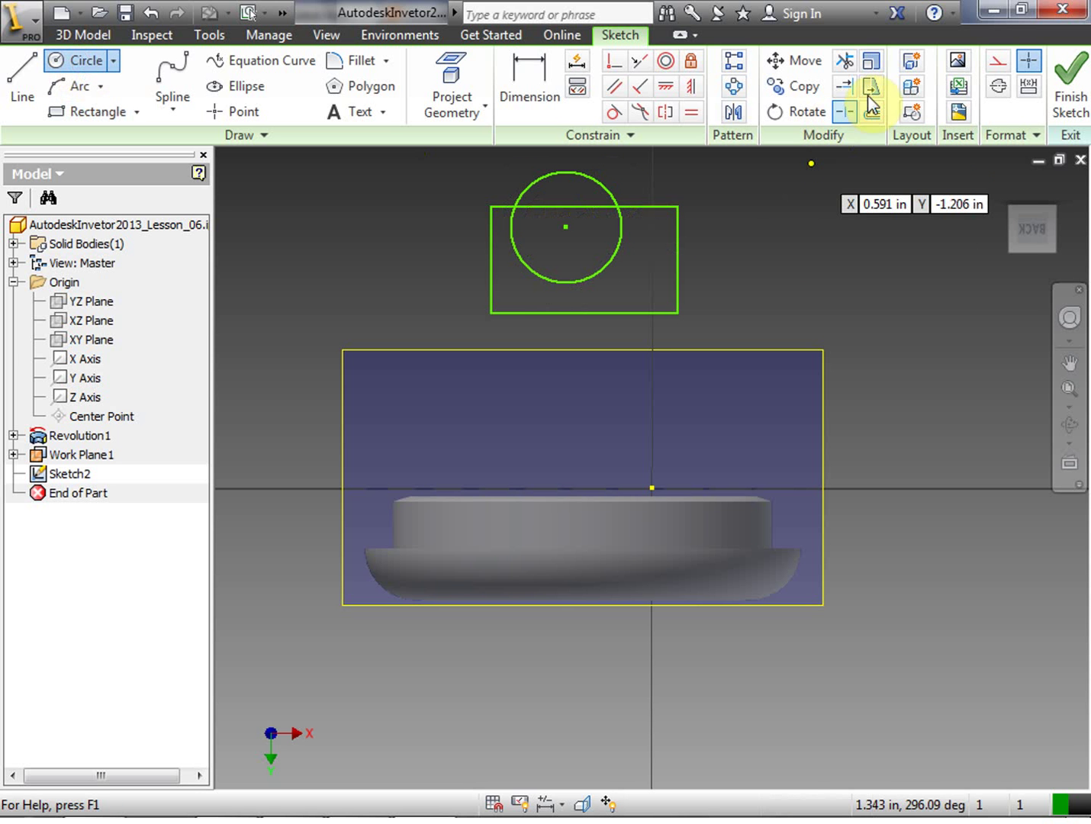
# Trim the circle's inner arc and the edge beneath it to form the arch, then finish the sketch.
pyautogui.click(843, 62)
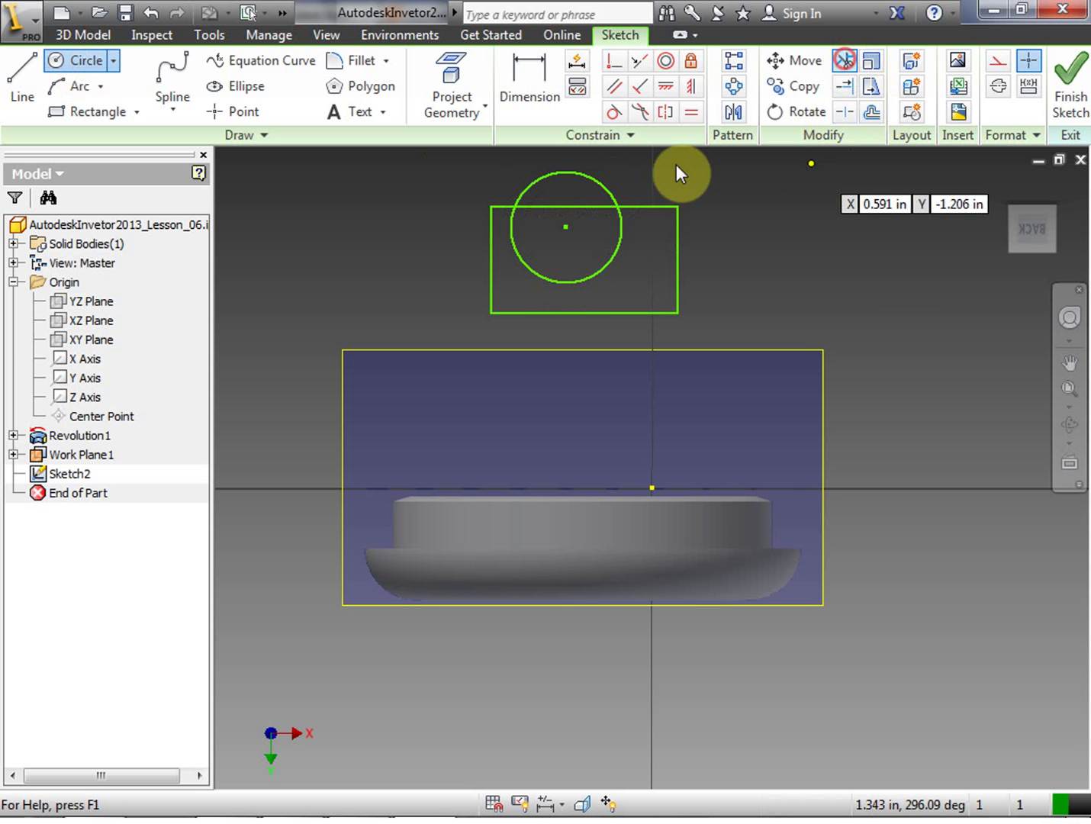
pyautogui.click(599, 271)
pyautogui.click(577, 207)
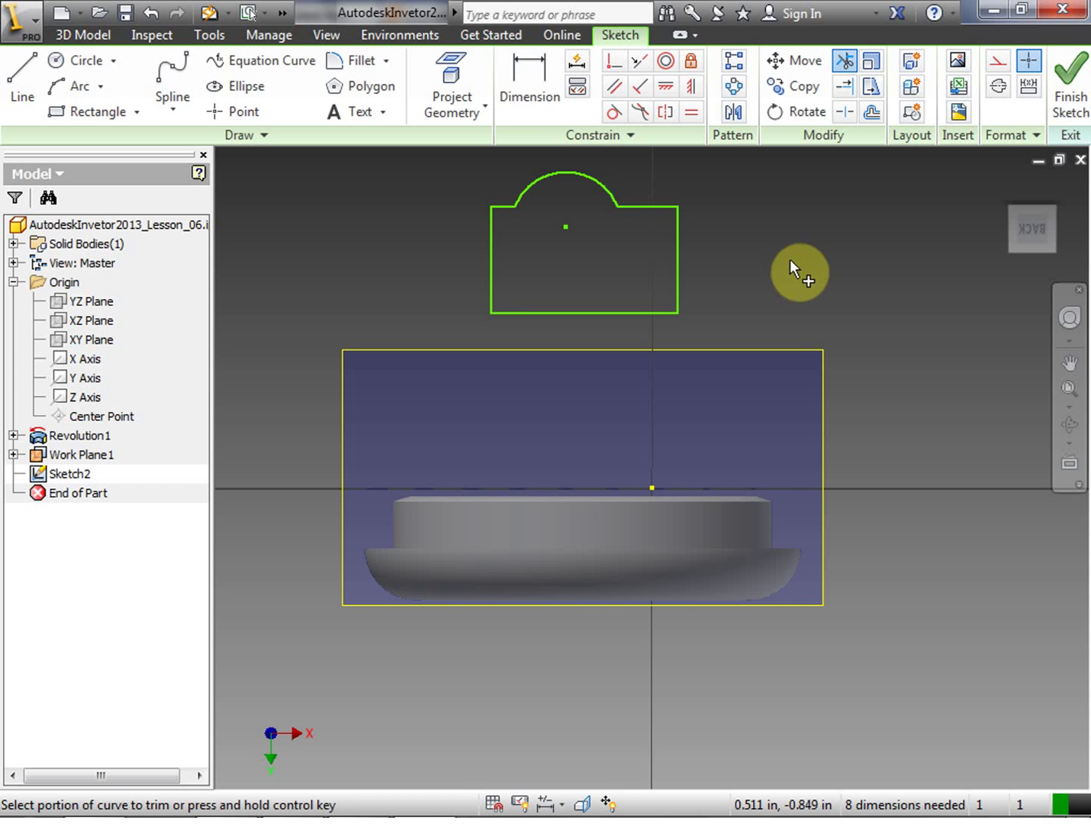
pyautogui.rightClick(774, 295)
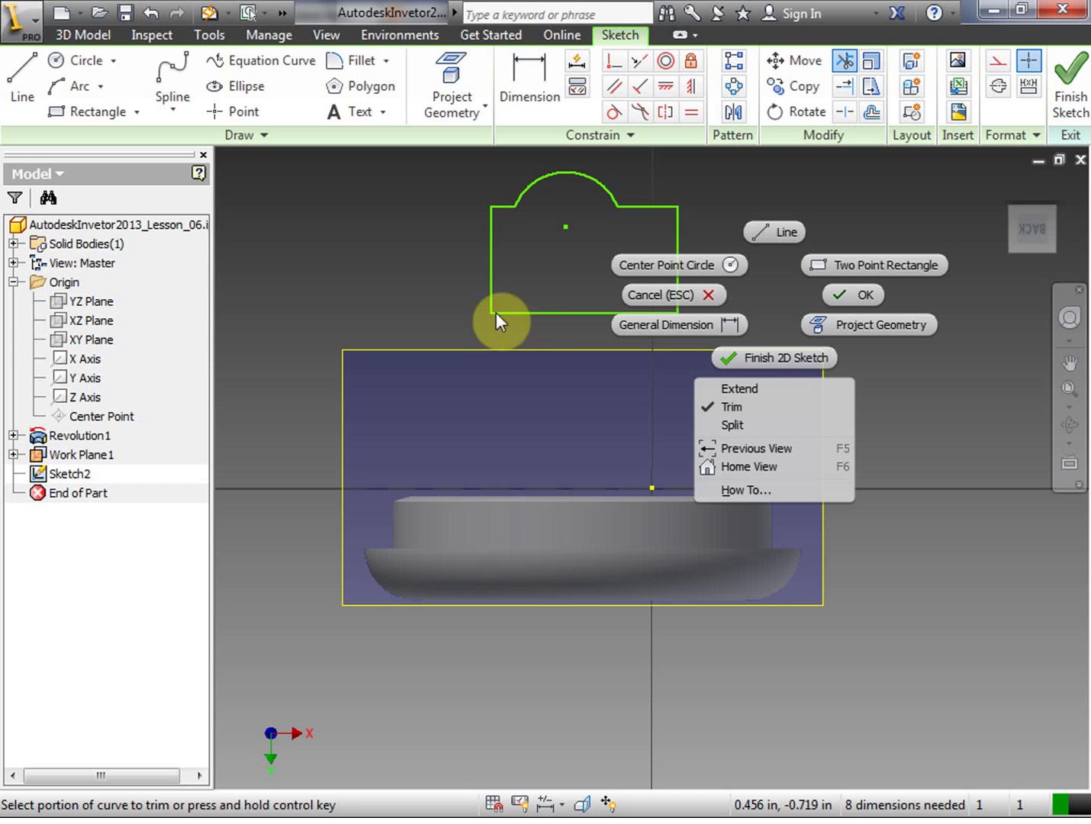
pyautogui.click(868, 297)
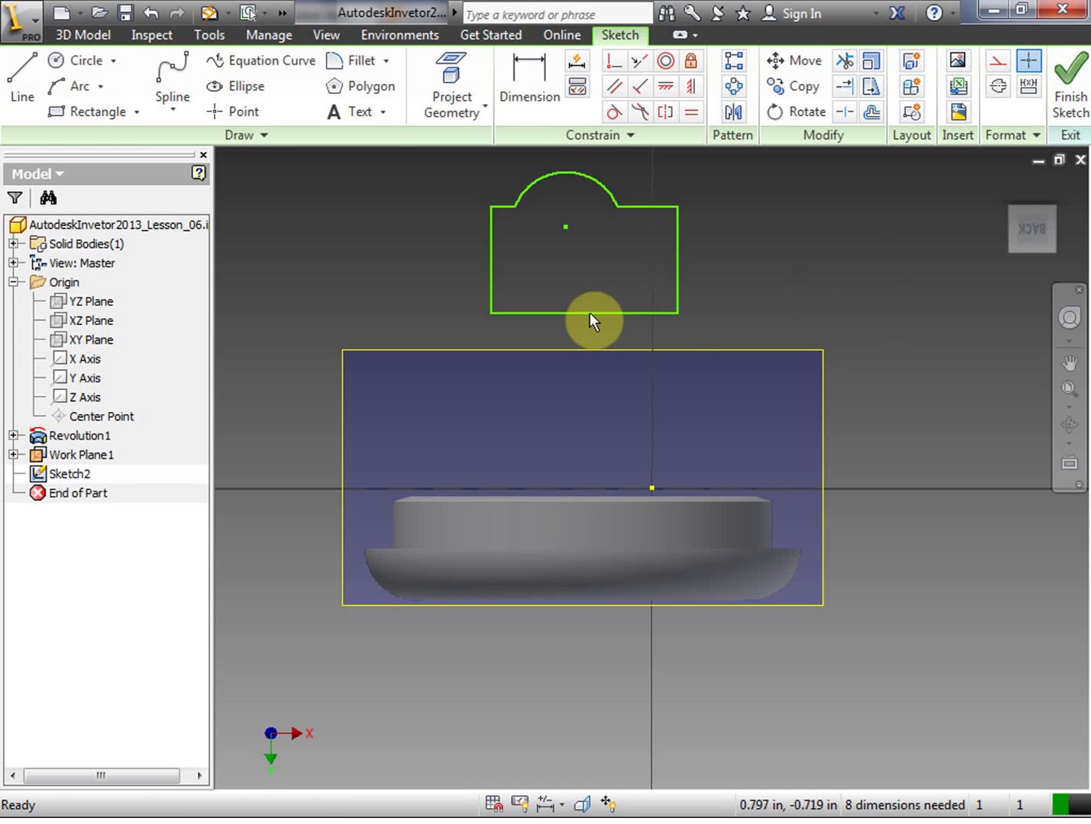
pyautogui.rightClick(808, 278)
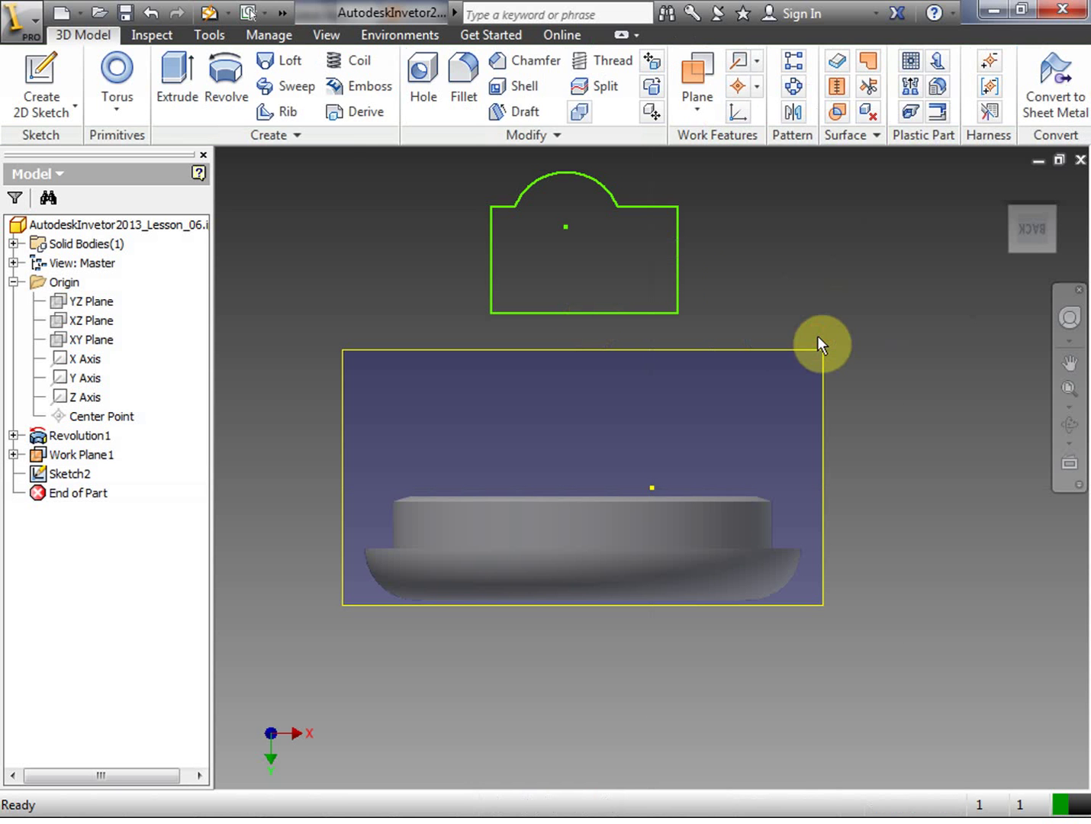
# Start a full Revolve with Sketch2's arched rectangle picked as the profile.
pyautogui.click(250, 83)
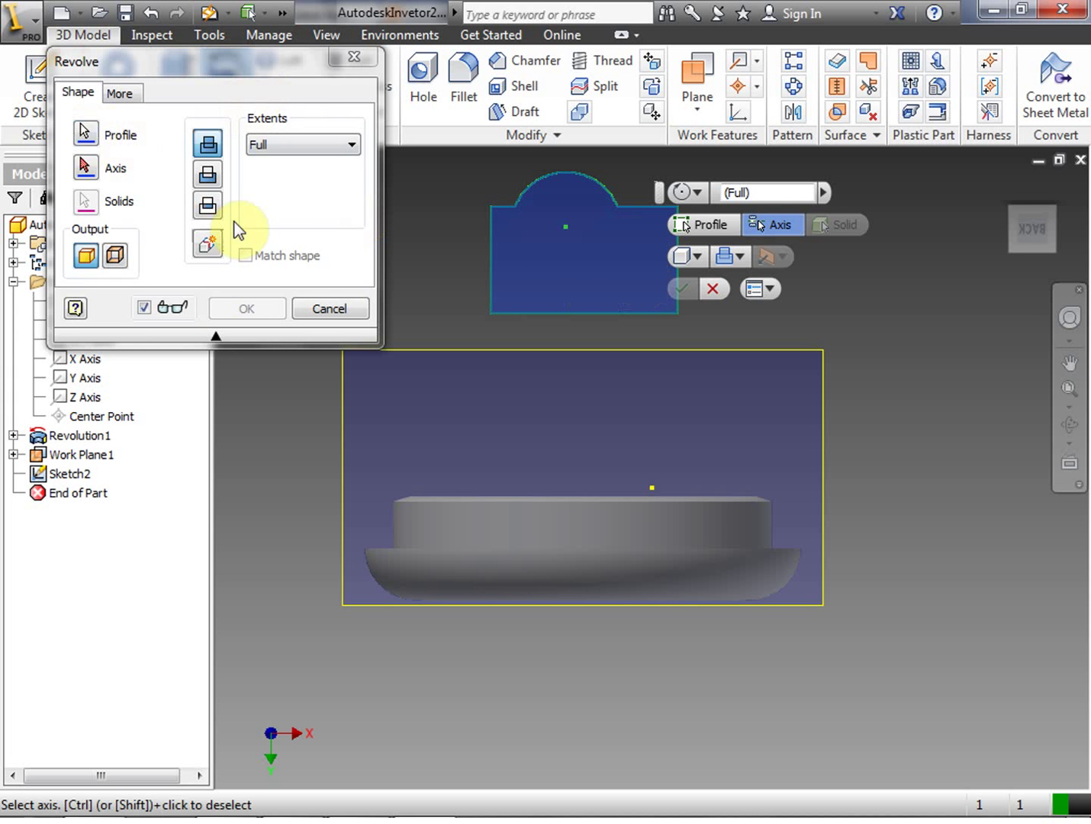
pyautogui.click(151, 67)
pyautogui.moveTo(154, 122); pyautogui.dragTo(154, 117)
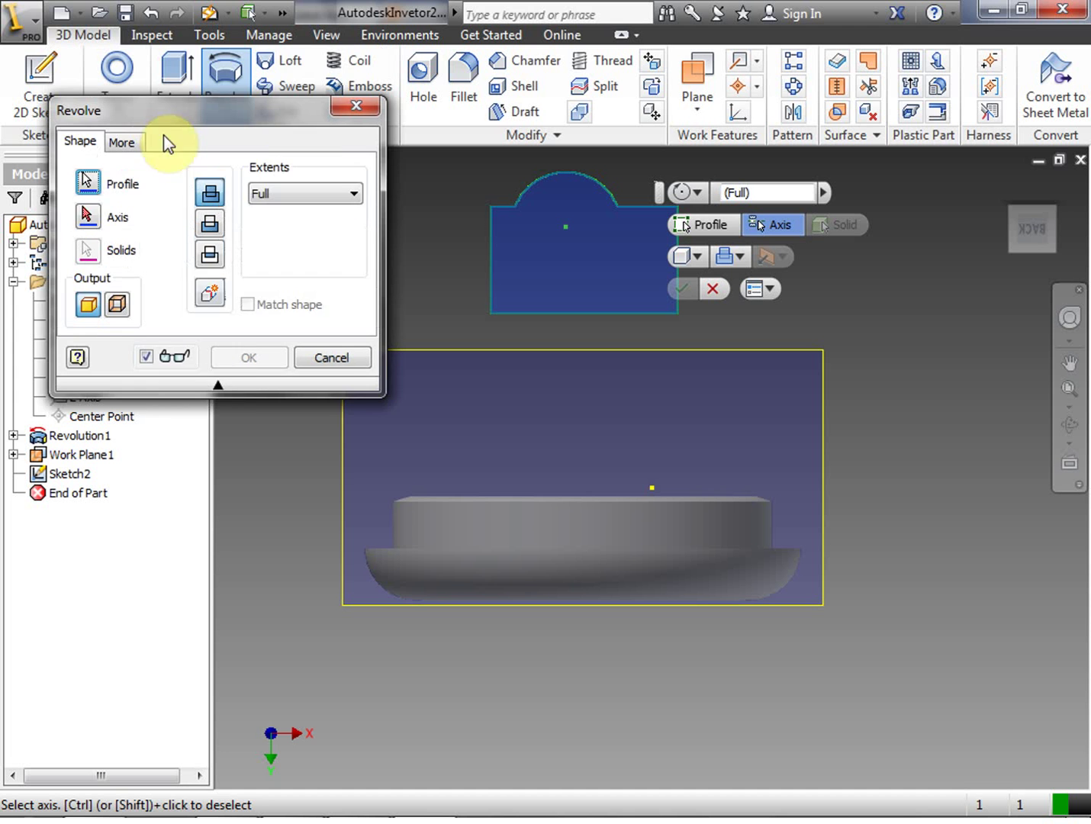
pyautogui.click(219, 385)
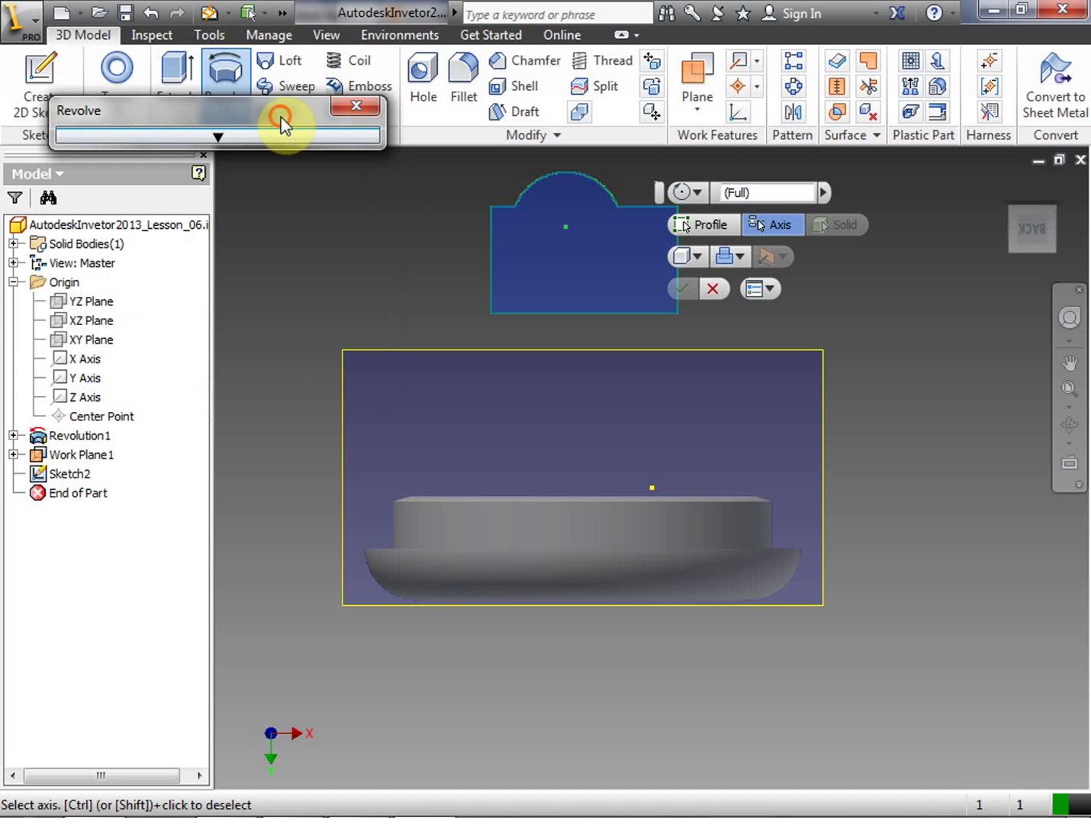
pyautogui.moveTo(283, 123); pyautogui.dragTo(379, 732)
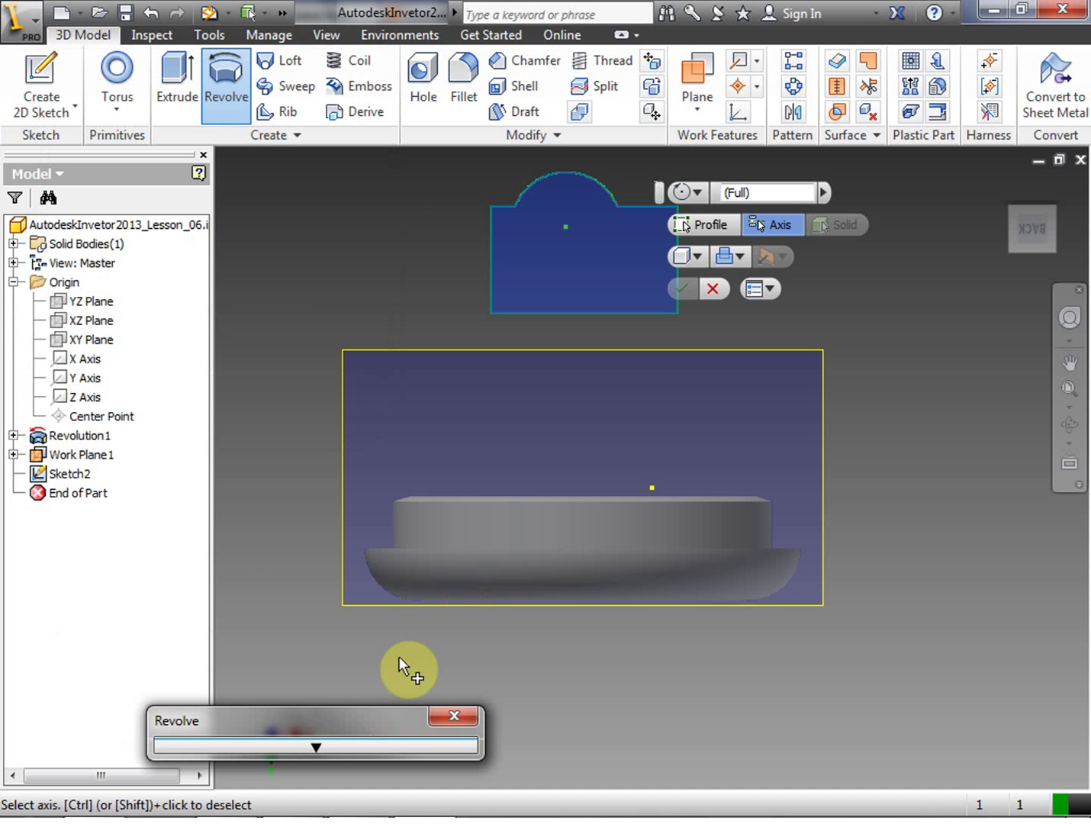
pyautogui.click(701, 223)
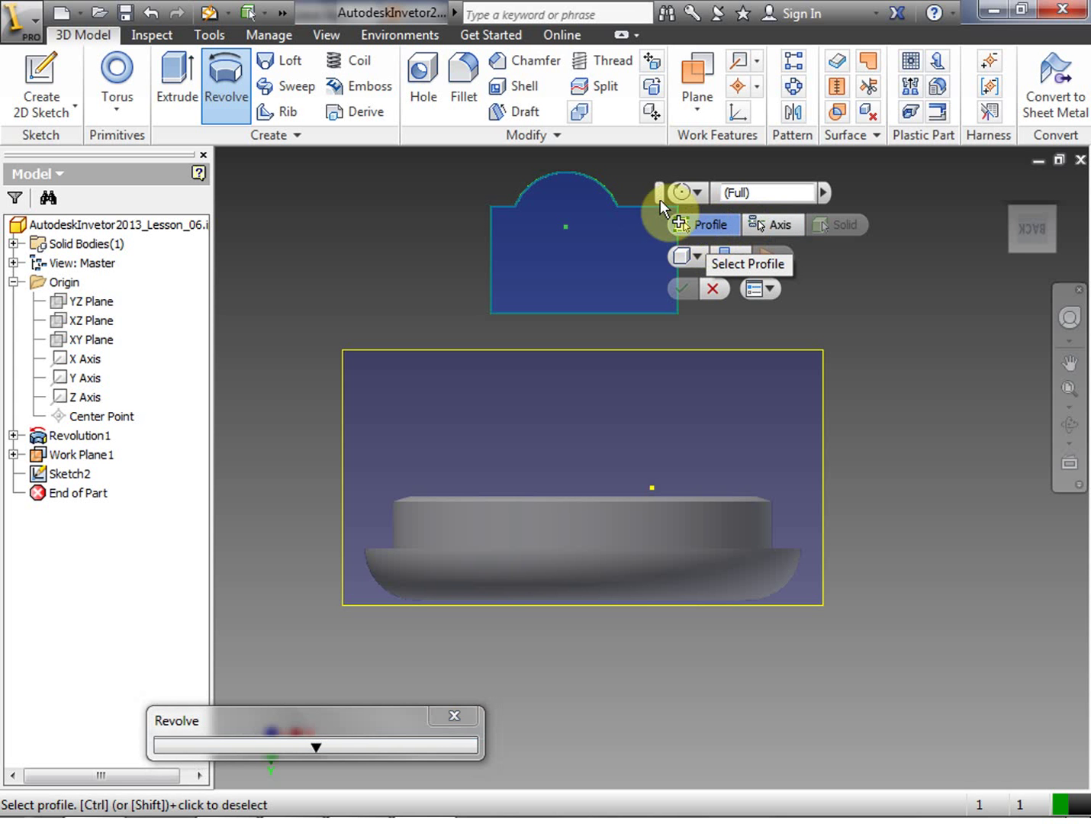
pyautogui.moveTo(658, 186); pyautogui.dragTo(736, 220)
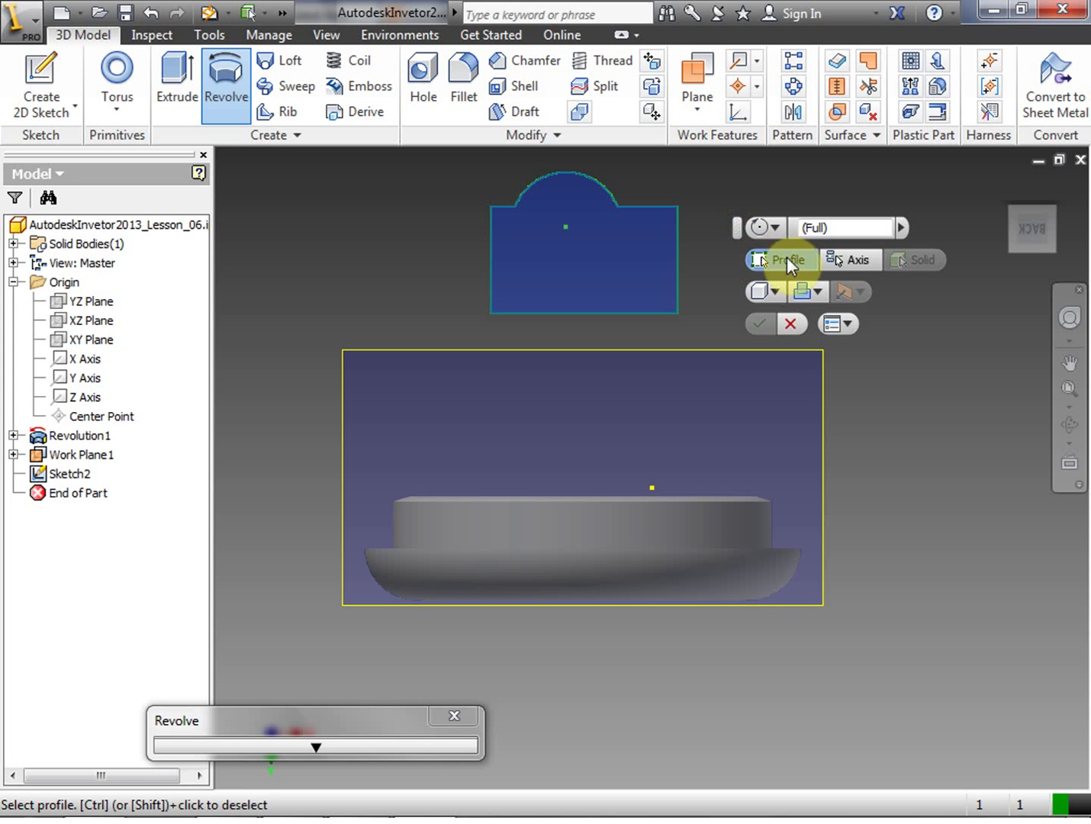
pyautogui.click(633, 245)
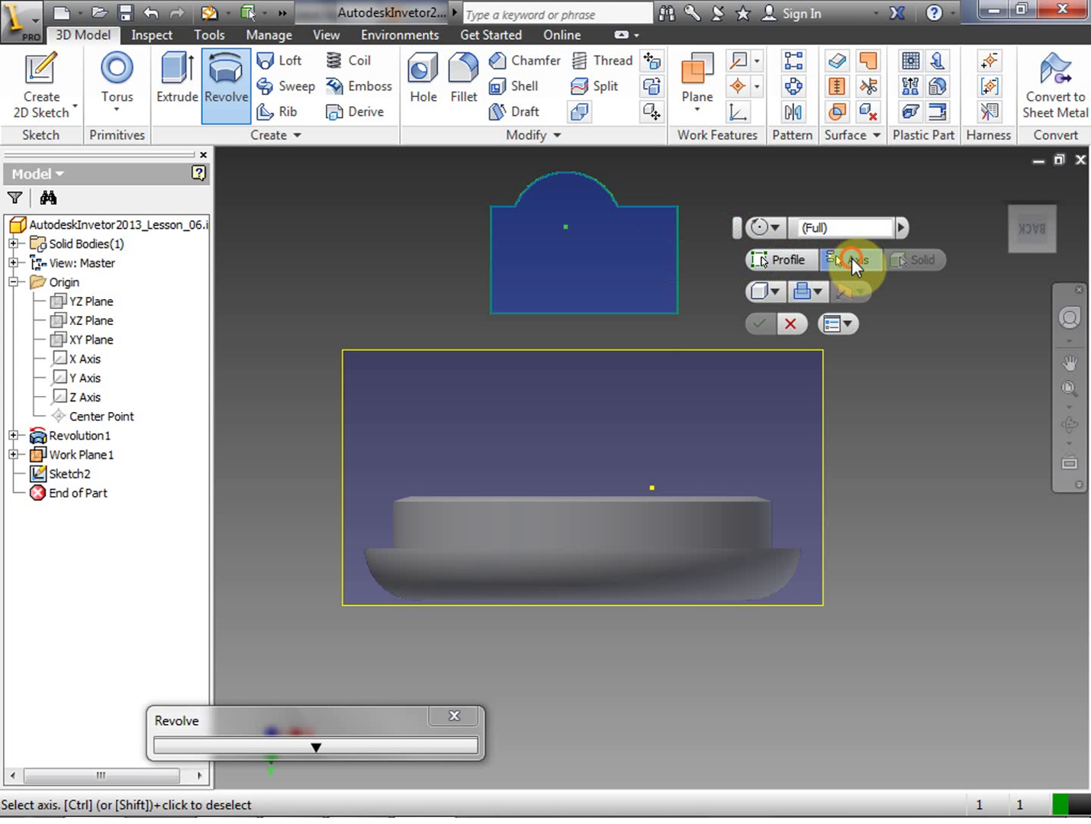
pyautogui.click(852, 259)
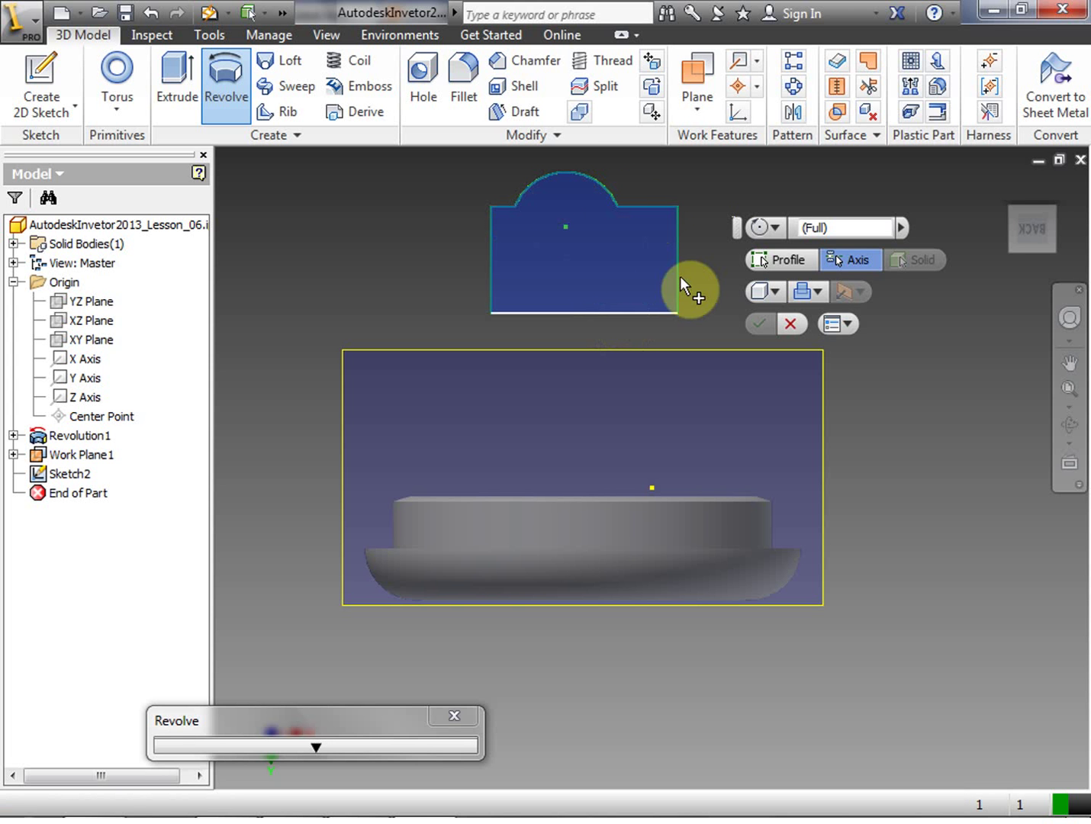
# Revolve the arched profile a full turn about its bottom edge to create Revolution2.
pyautogui.click(548, 311)
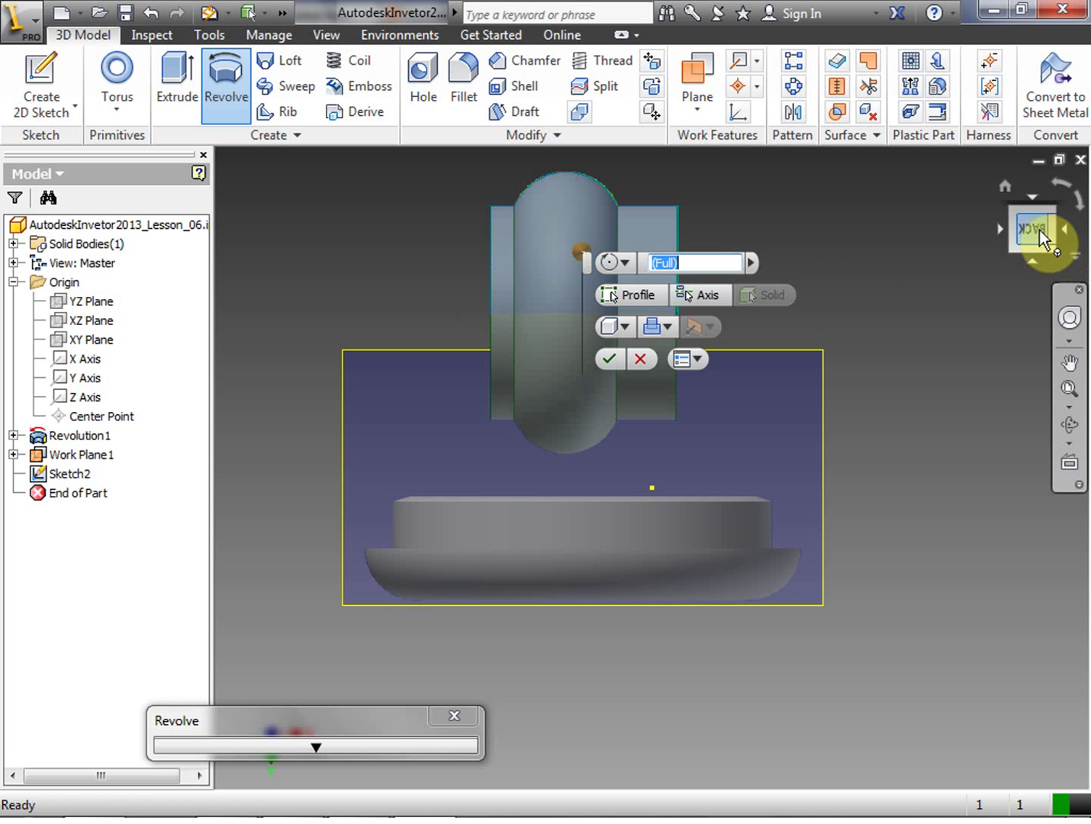
pyautogui.moveTo(1023, 232)
pyautogui.mouseDown()
pyautogui.moveTo(923, 243)
pyautogui.moveTo(861, 178)
pyautogui.moveTo(877, 238)
pyautogui.moveTo(920, 243)
pyautogui.moveTo(962, 298)
pyautogui.moveTo(973, 343)
pyautogui.moveTo(947, 327)
pyautogui.moveTo(949, 290)
pyautogui.mouseUp()
pyautogui.moveTo(1021, 194); pyautogui.dragTo(994, 231)
pyautogui.click(591, 262)
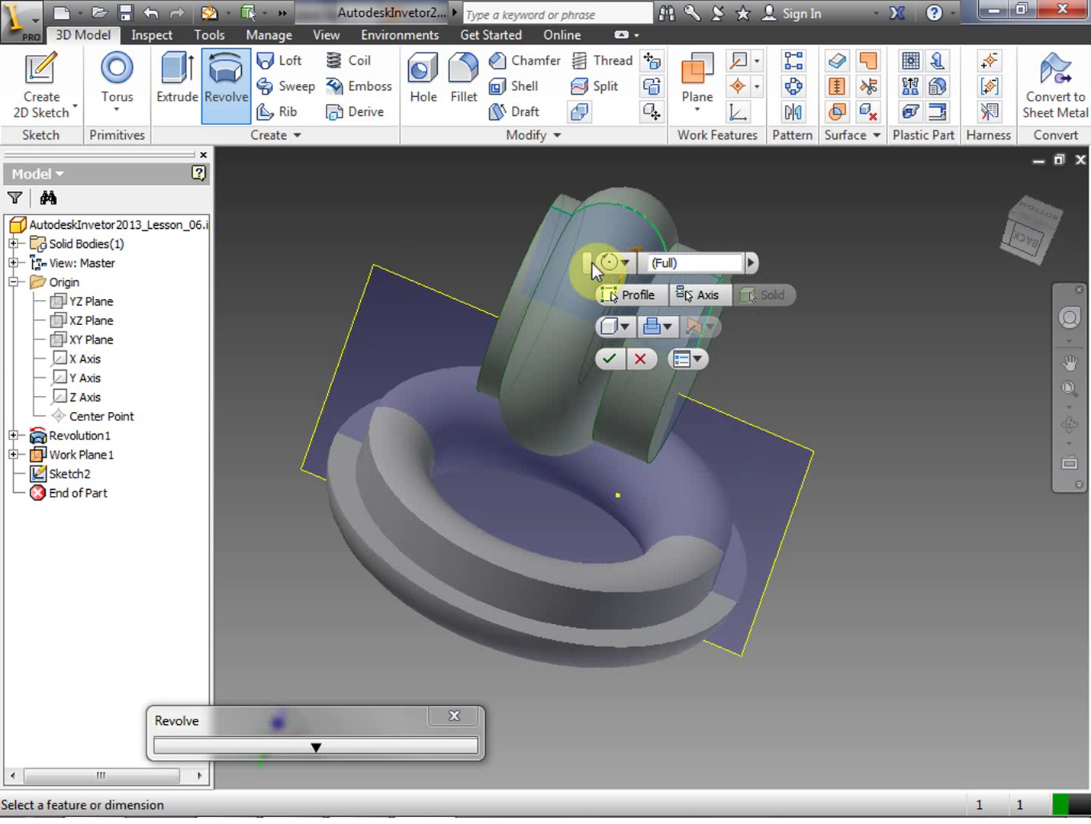
pyautogui.moveTo(585, 266); pyautogui.dragTo(811, 320)
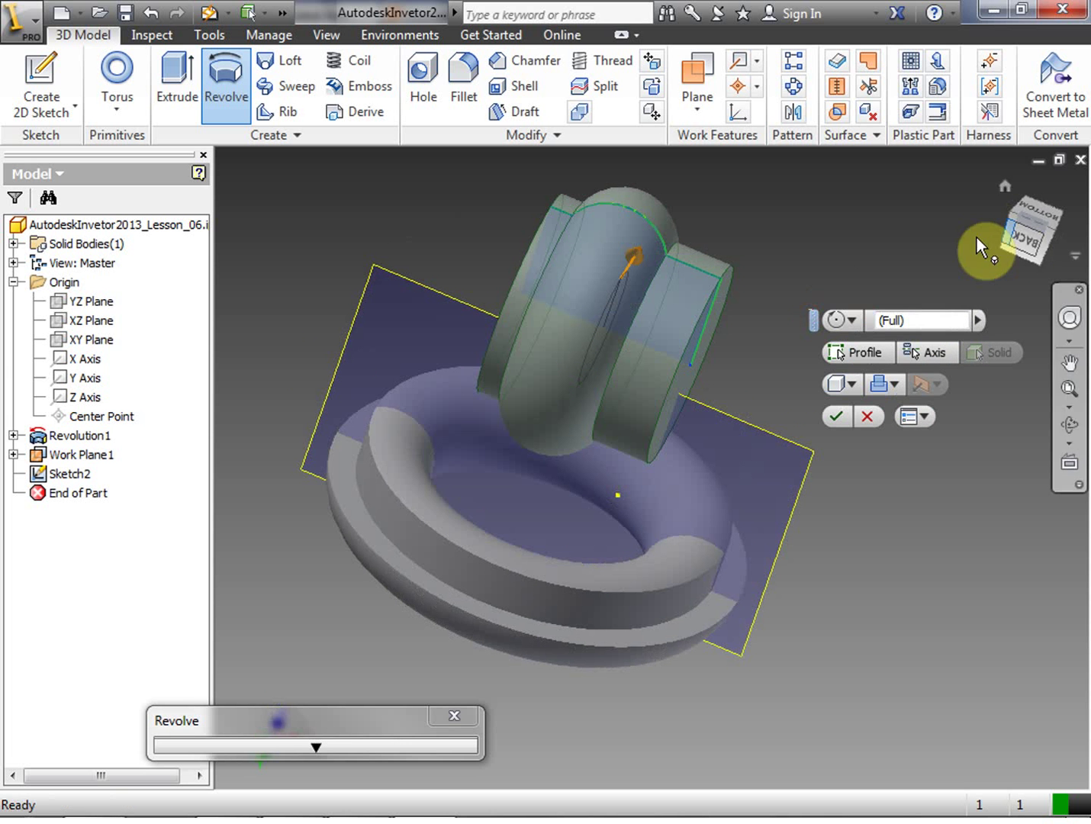
pyautogui.moveTo(985, 222); pyautogui.dragTo(939, 206)
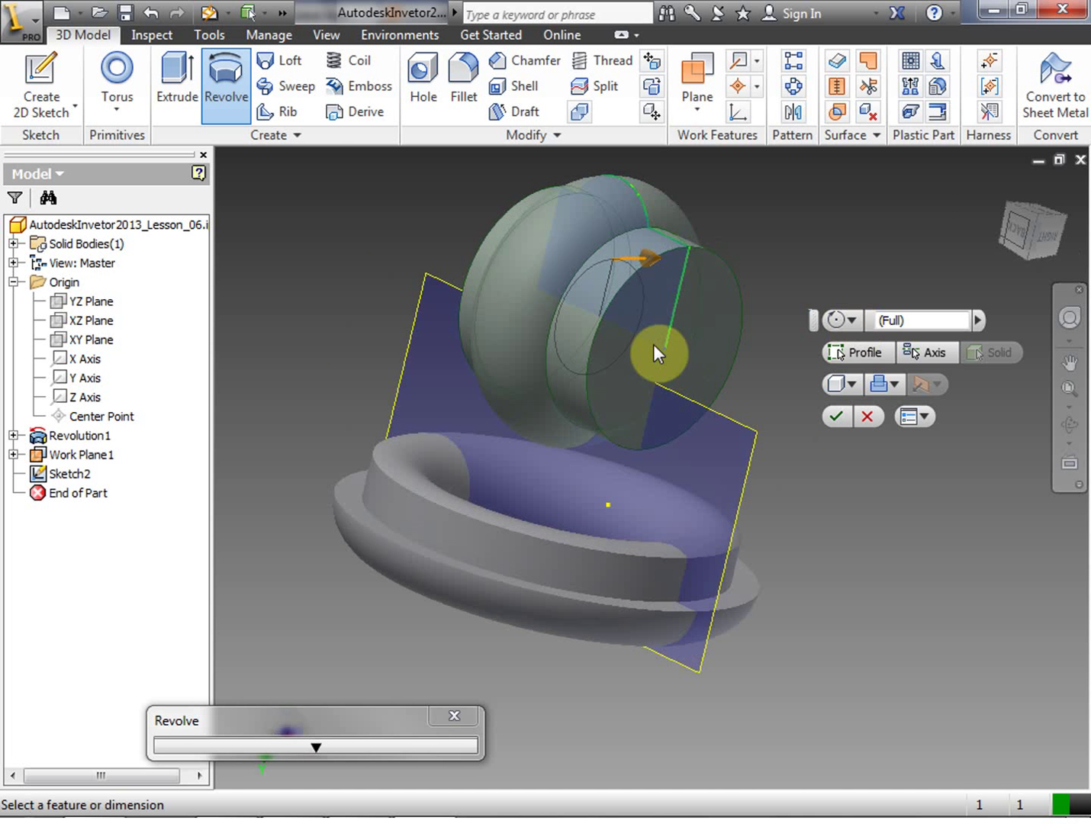
pyautogui.moveTo(1019, 230)
pyautogui.mouseDown()
pyautogui.moveTo(987, 227)
pyautogui.moveTo(967, 241)
pyautogui.moveTo(955, 274)
pyautogui.moveTo(962, 256)
pyautogui.moveTo(1037, 255)
pyautogui.mouseUp()
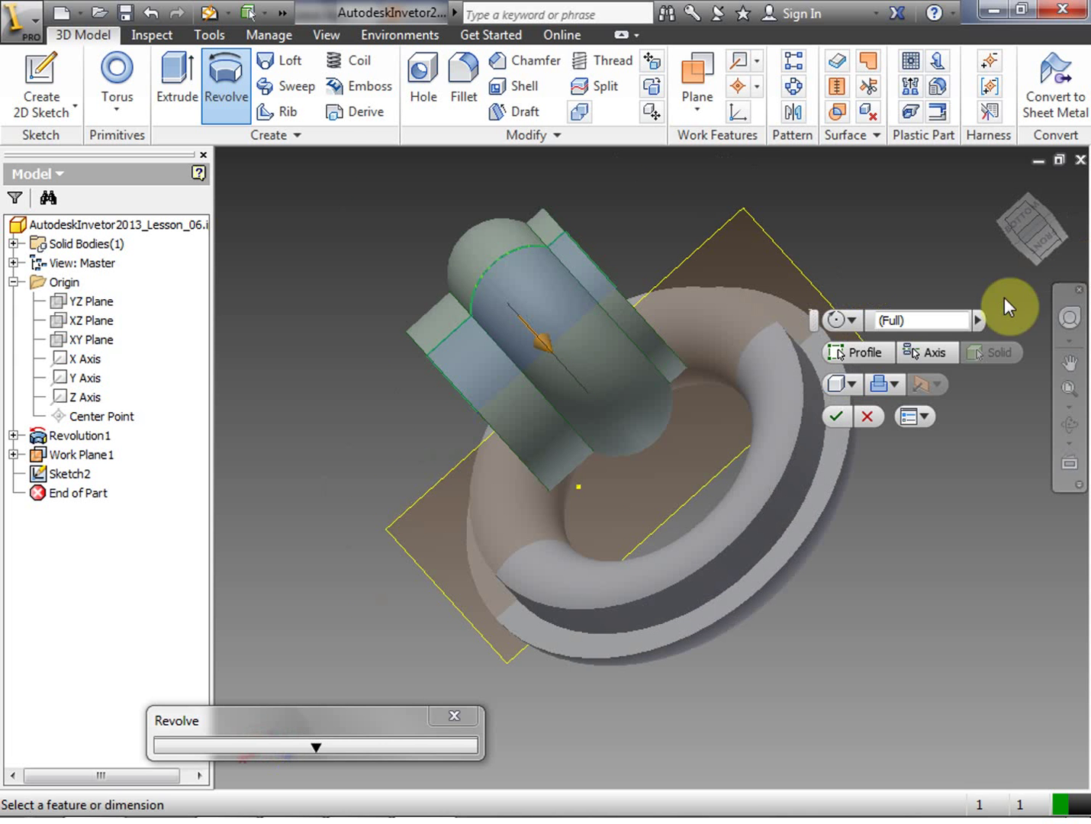
pyautogui.click(836, 415)
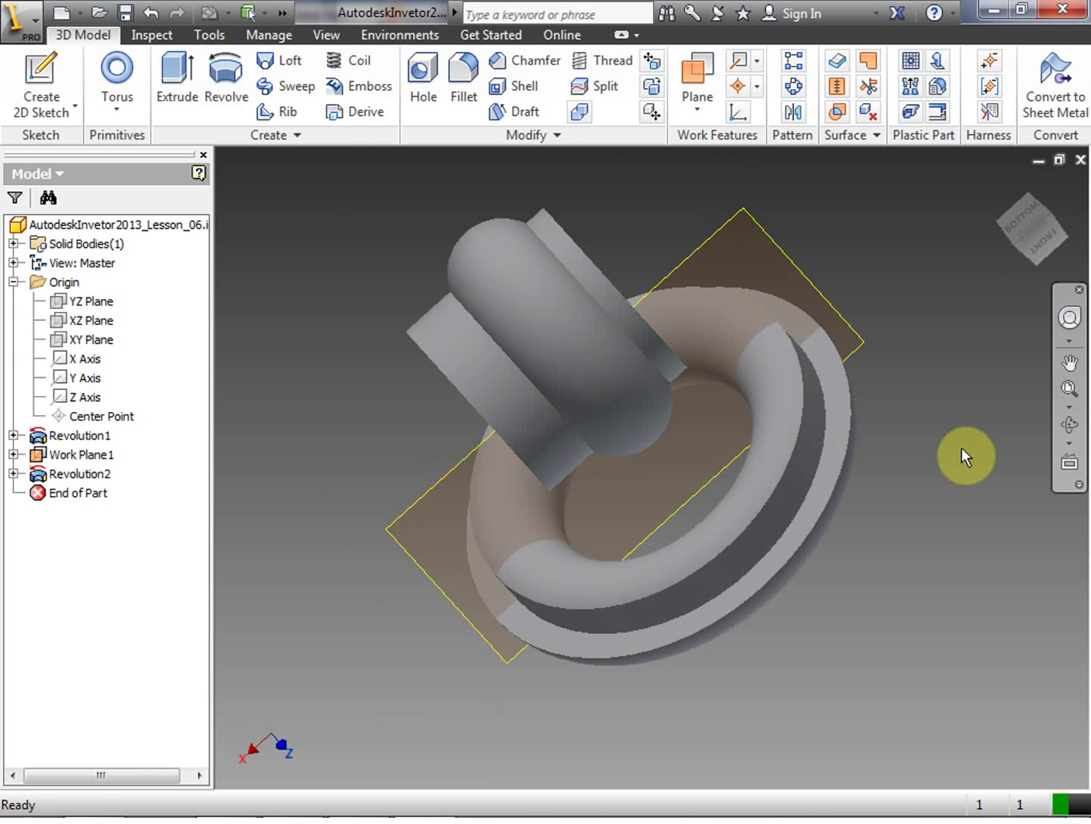
pyautogui.moveTo(1030, 250)
pyautogui.mouseDown()
pyautogui.moveTo(988, 186)
pyautogui.moveTo(995, 134)
pyautogui.moveTo(956, 201)
pyautogui.mouseUp()
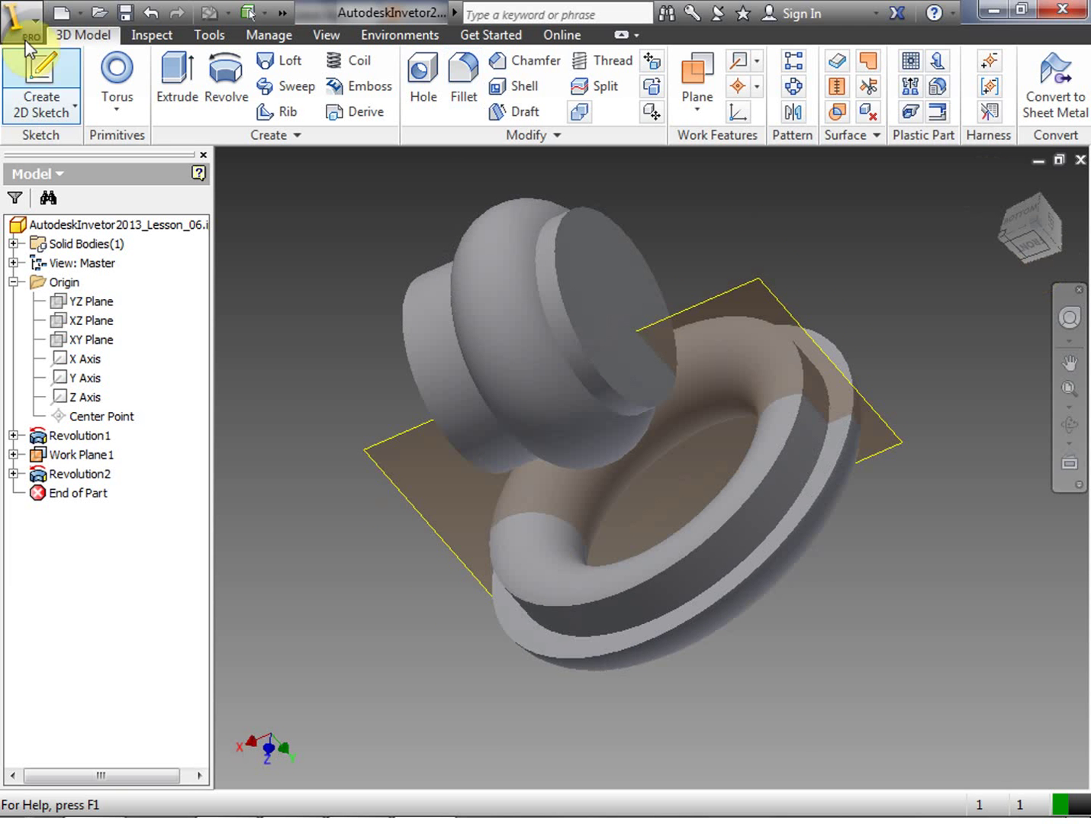
# Save the part as AutodeskInvetor2013_Lesson_06_Revolve.ipt and close it.
pyautogui.click(17, 21)
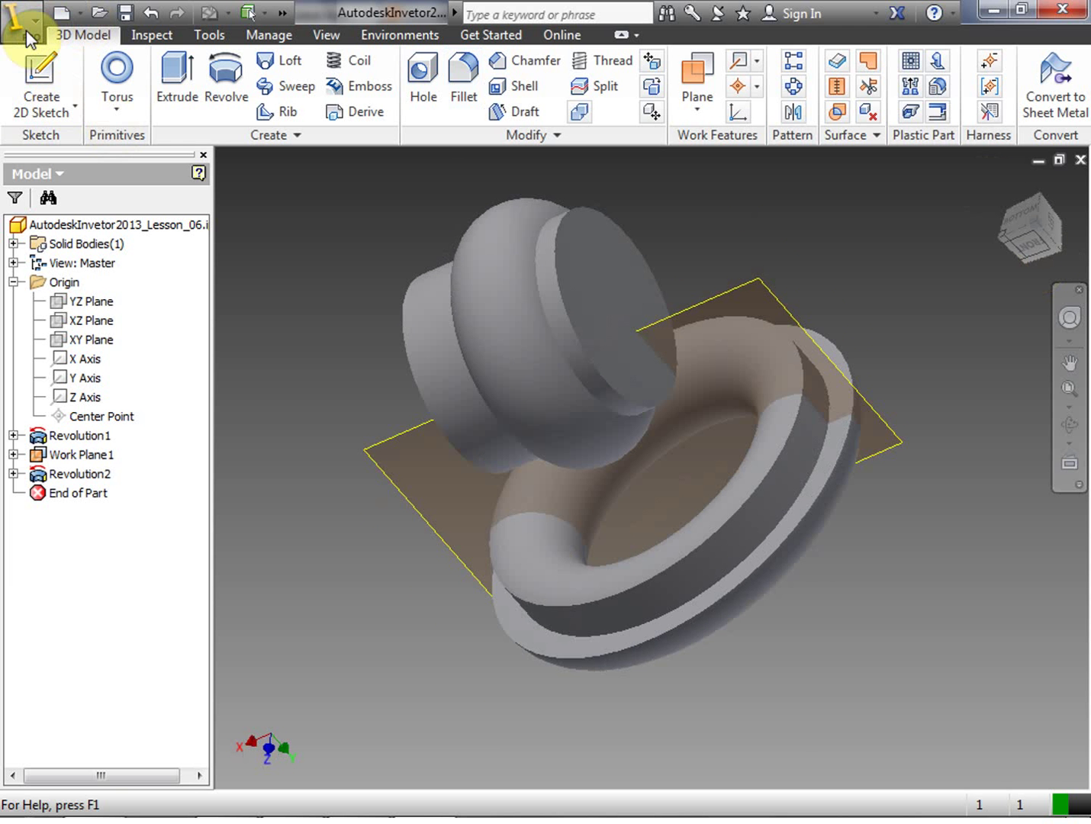
pyautogui.click(29, 14)
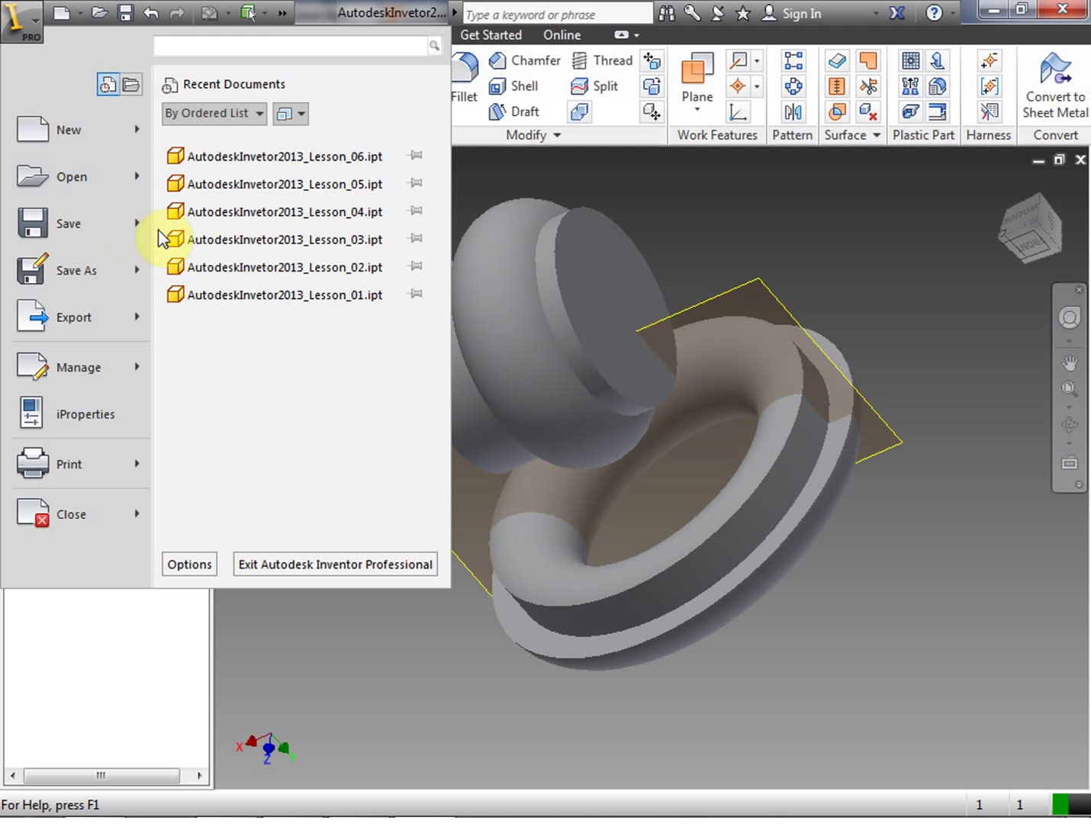
pyautogui.moveTo(94, 277)
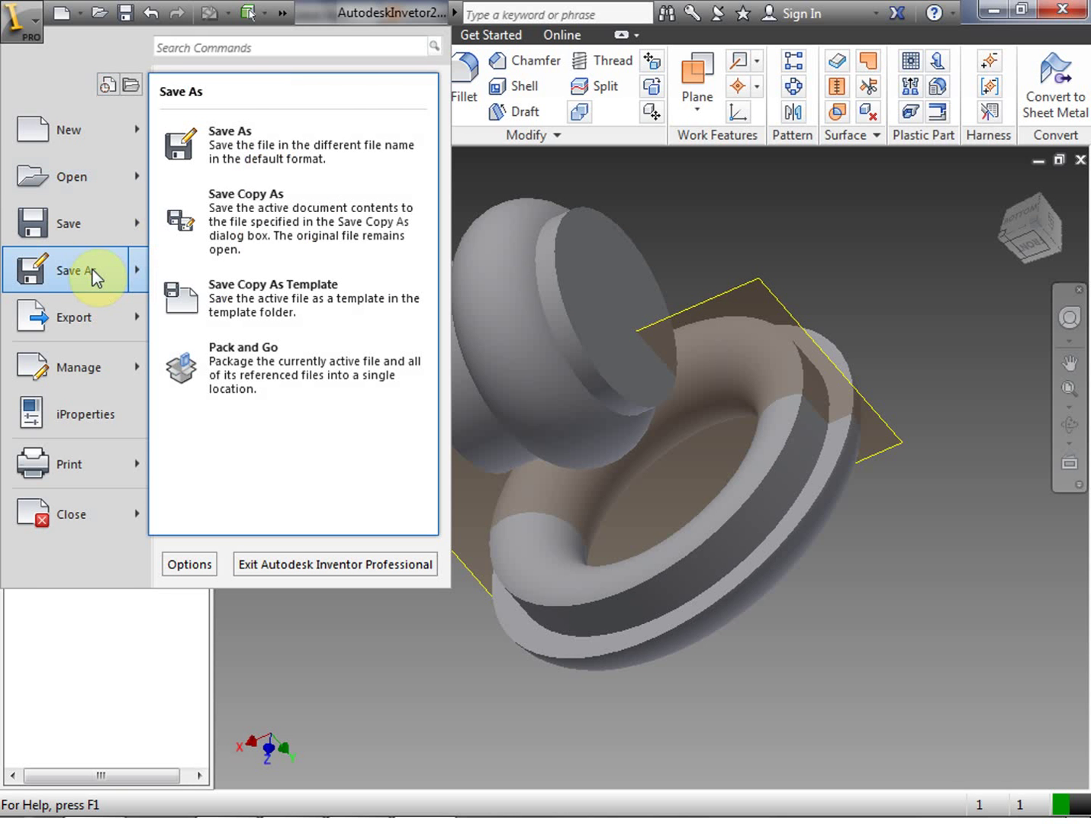
pyautogui.click(92, 276)
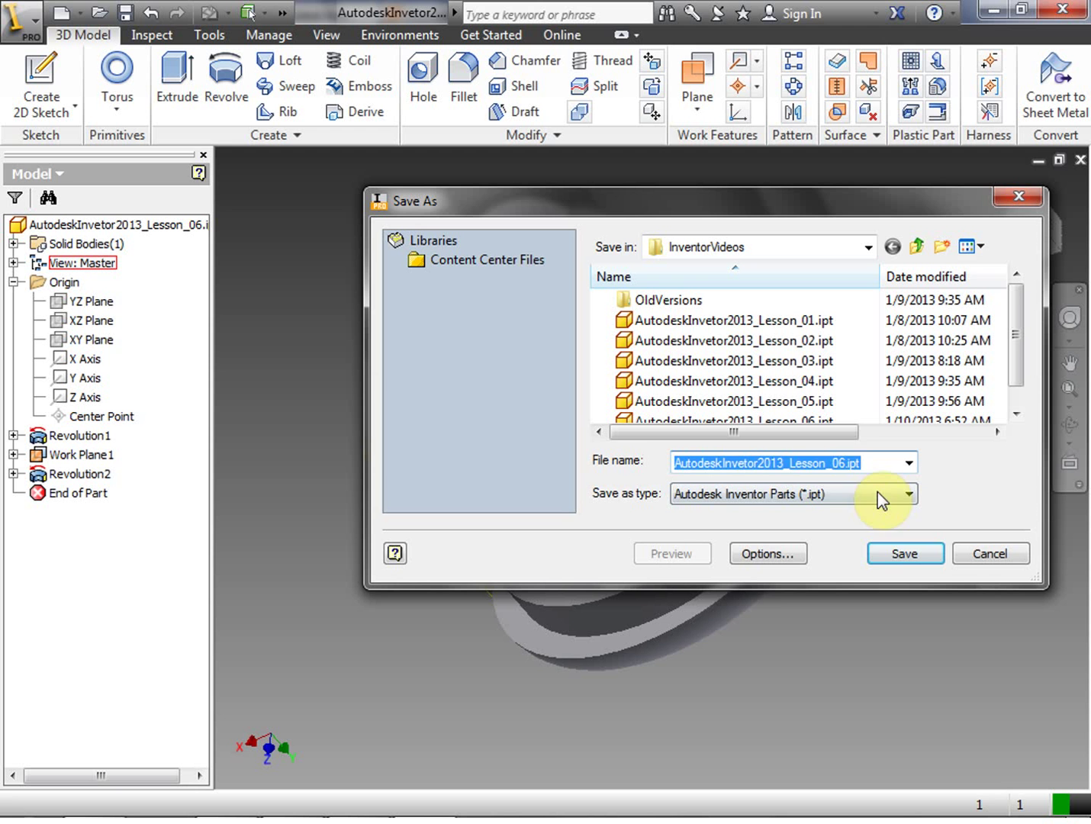
pyautogui.click(845, 464)
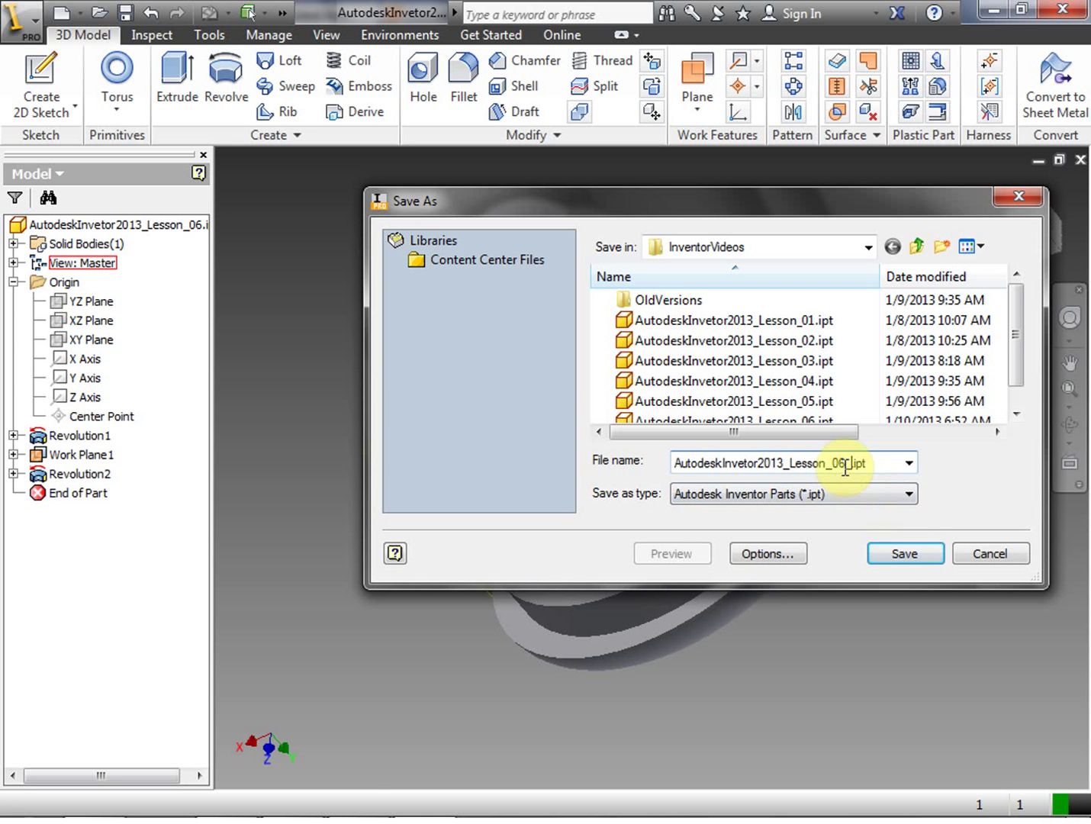
pyautogui.write('_Revolve.')
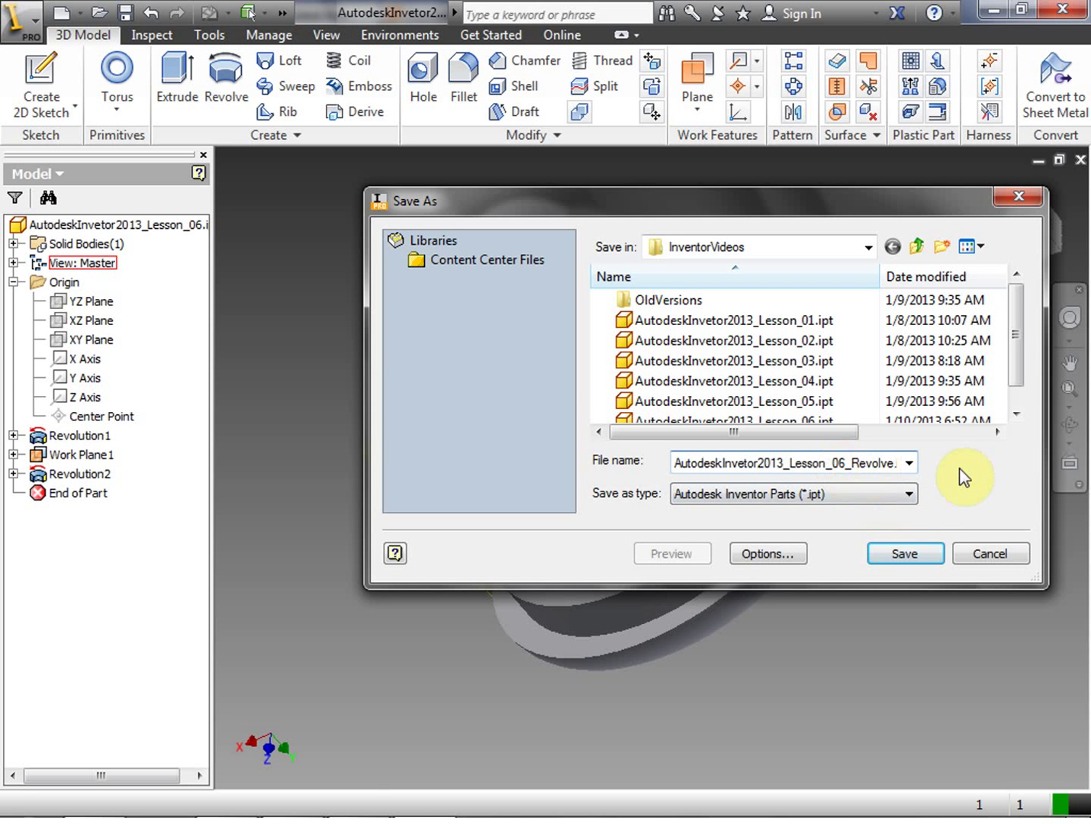
pyautogui.click(921, 556)
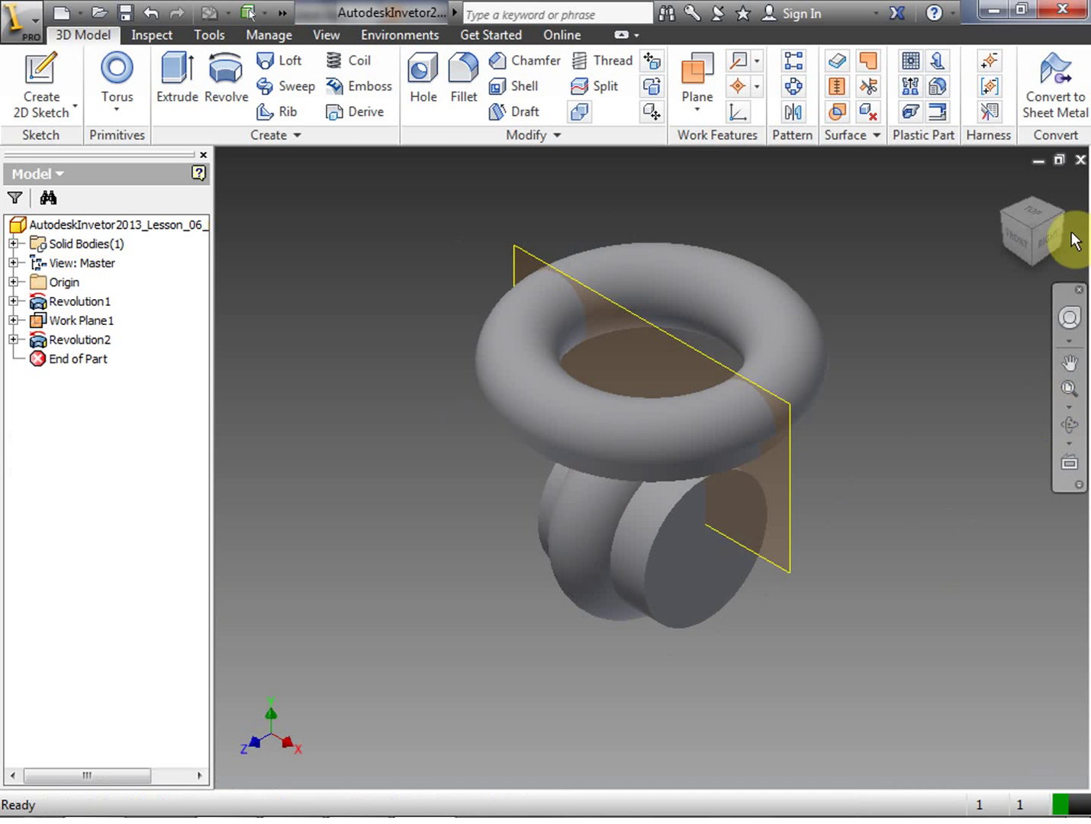
pyautogui.click(1079, 162)
# Close the saved document, create new part Part12, and start a 2D sketch.
pyautogui.click(1079, 161)
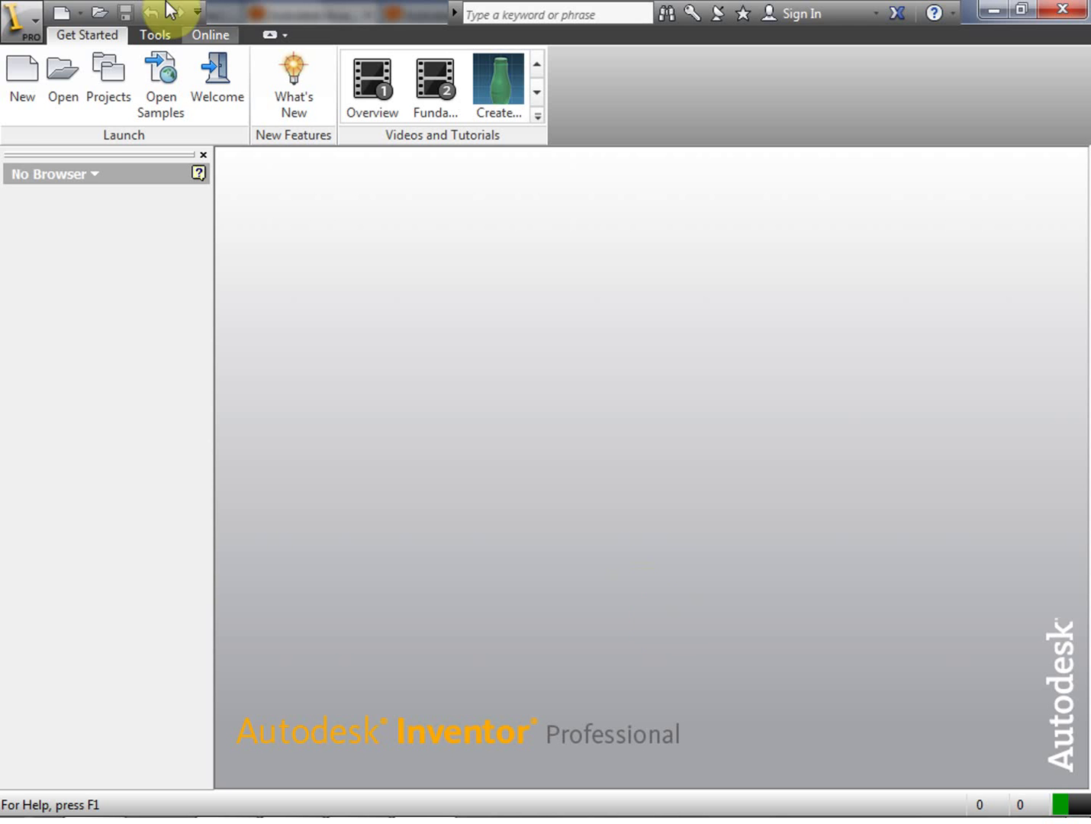
pyautogui.click(80, 16)
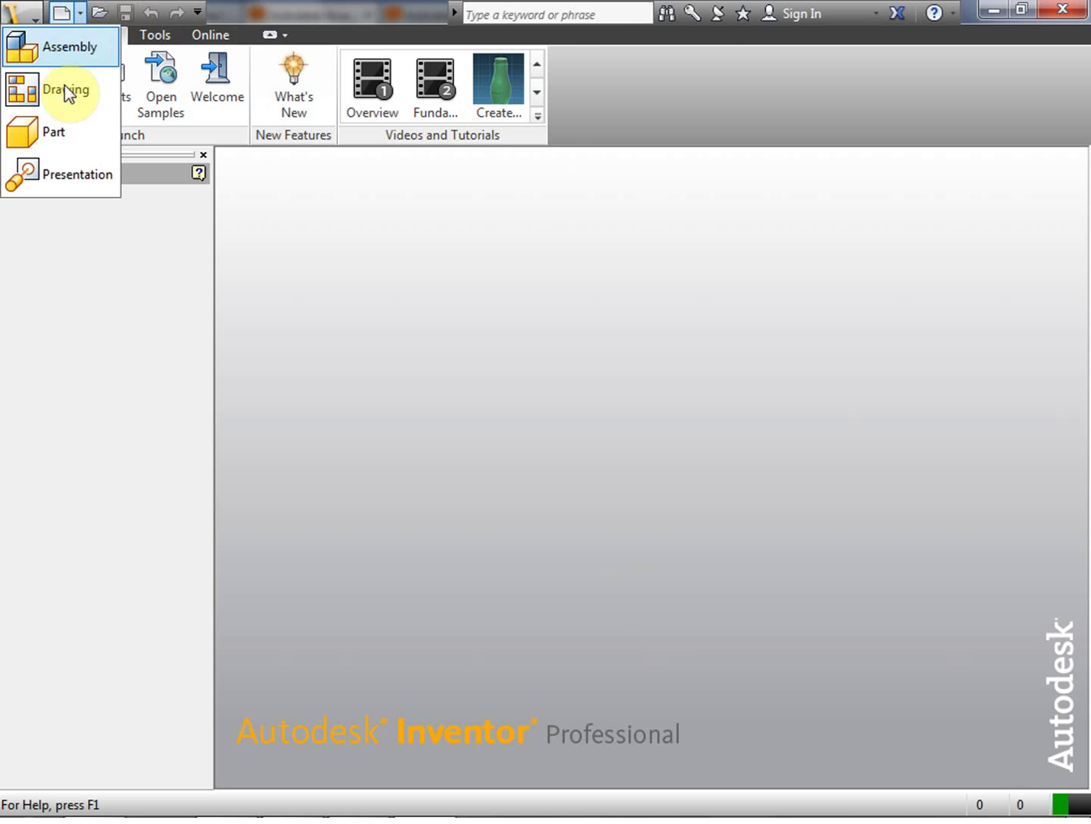
pyautogui.click(60, 131)
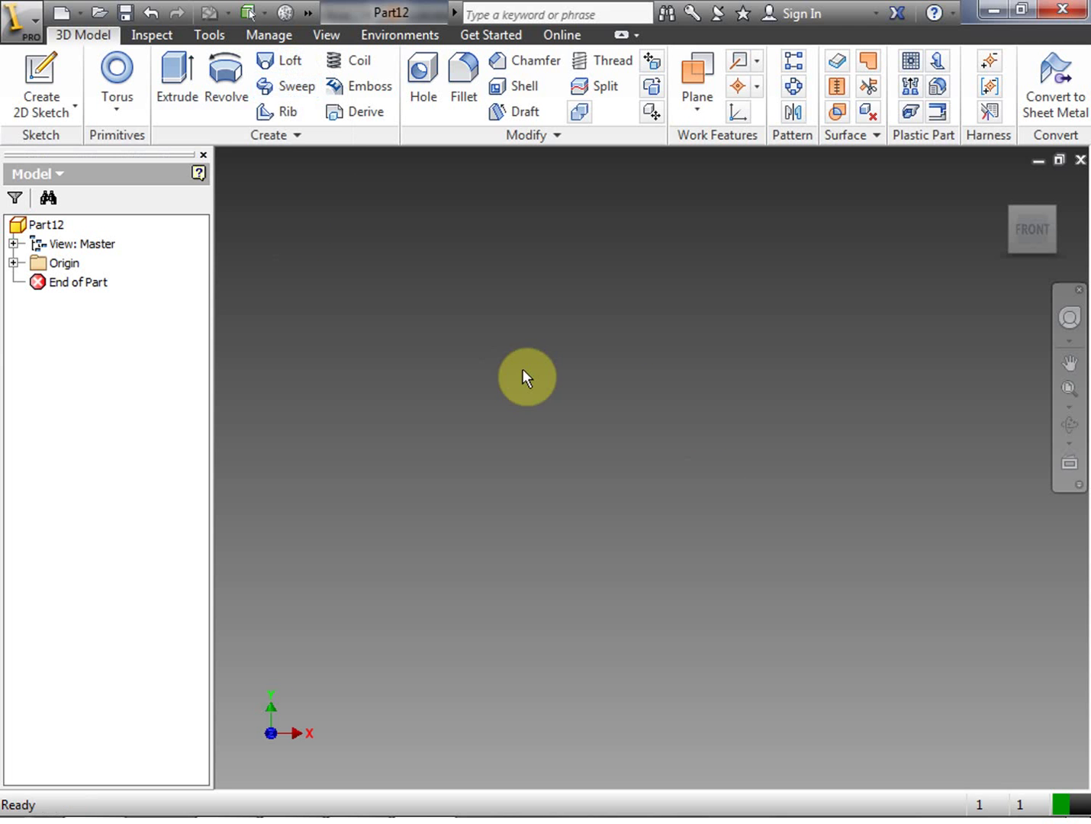
pyautogui.click(27, 77)
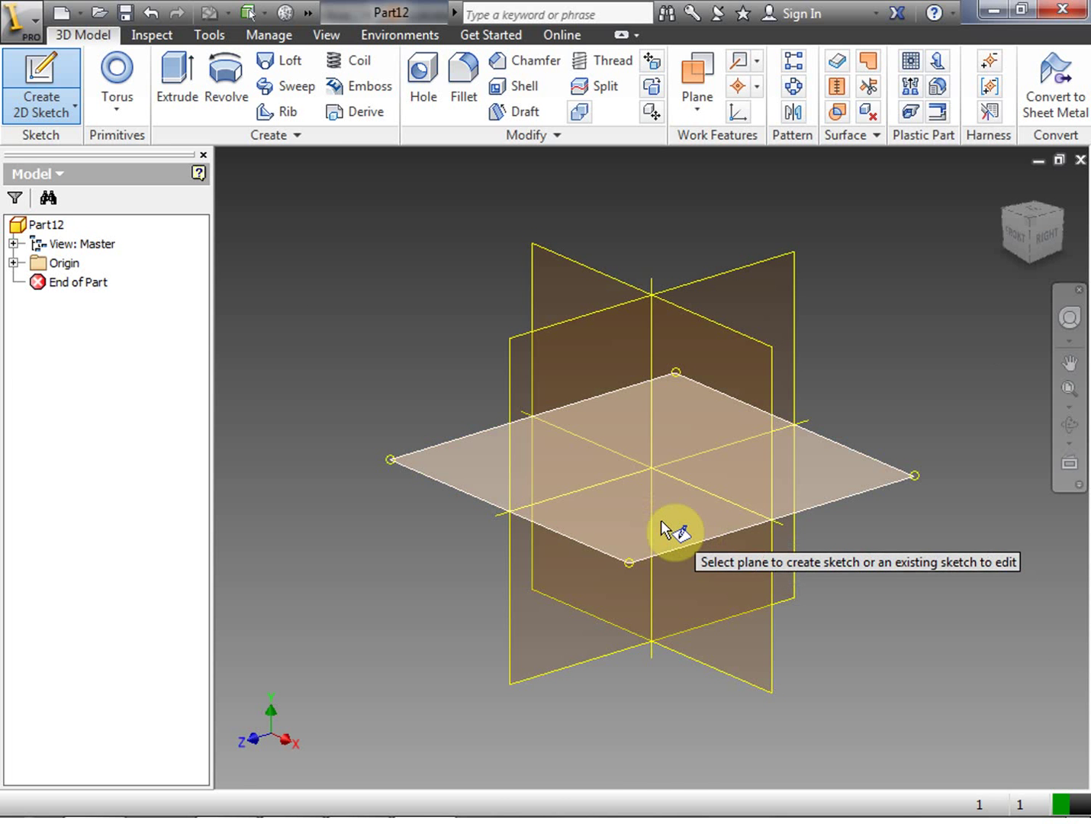
# On the horizontal origin plane, draw a rectangle and dimension its width to 4 in.
pyautogui.click(660, 522)
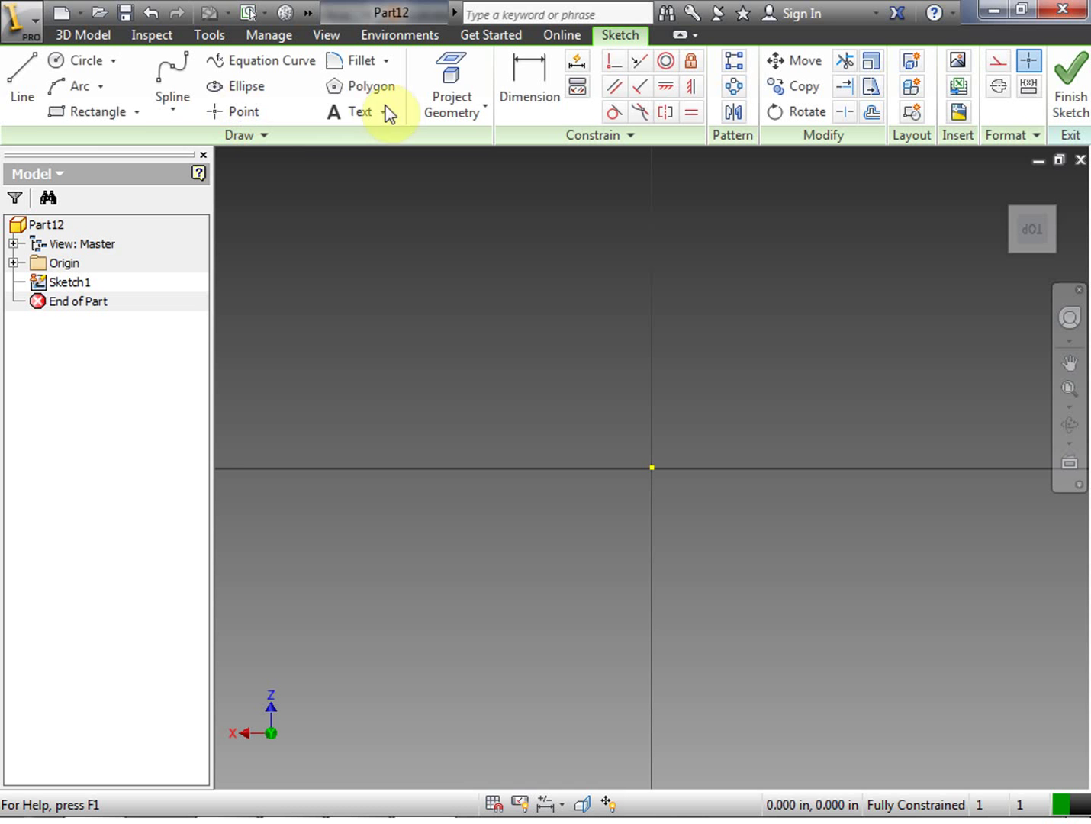
pyautogui.click(80, 110)
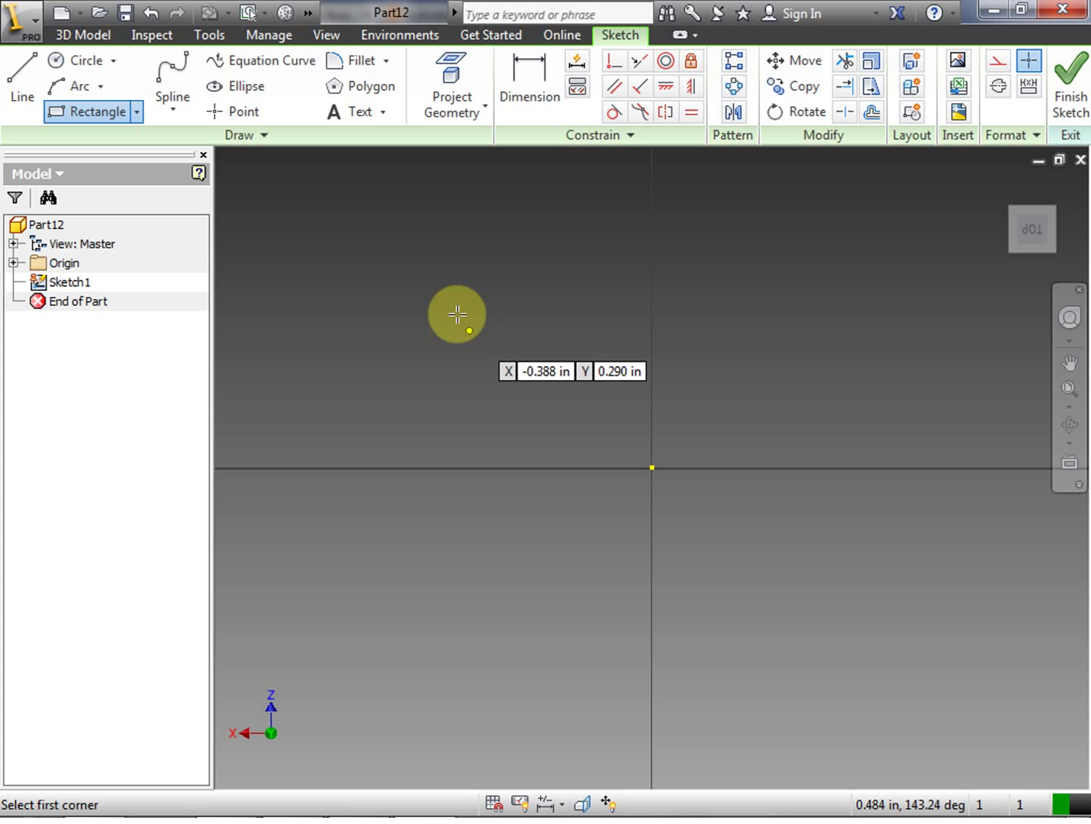
pyautogui.click(390, 272)
pyautogui.click(924, 672)
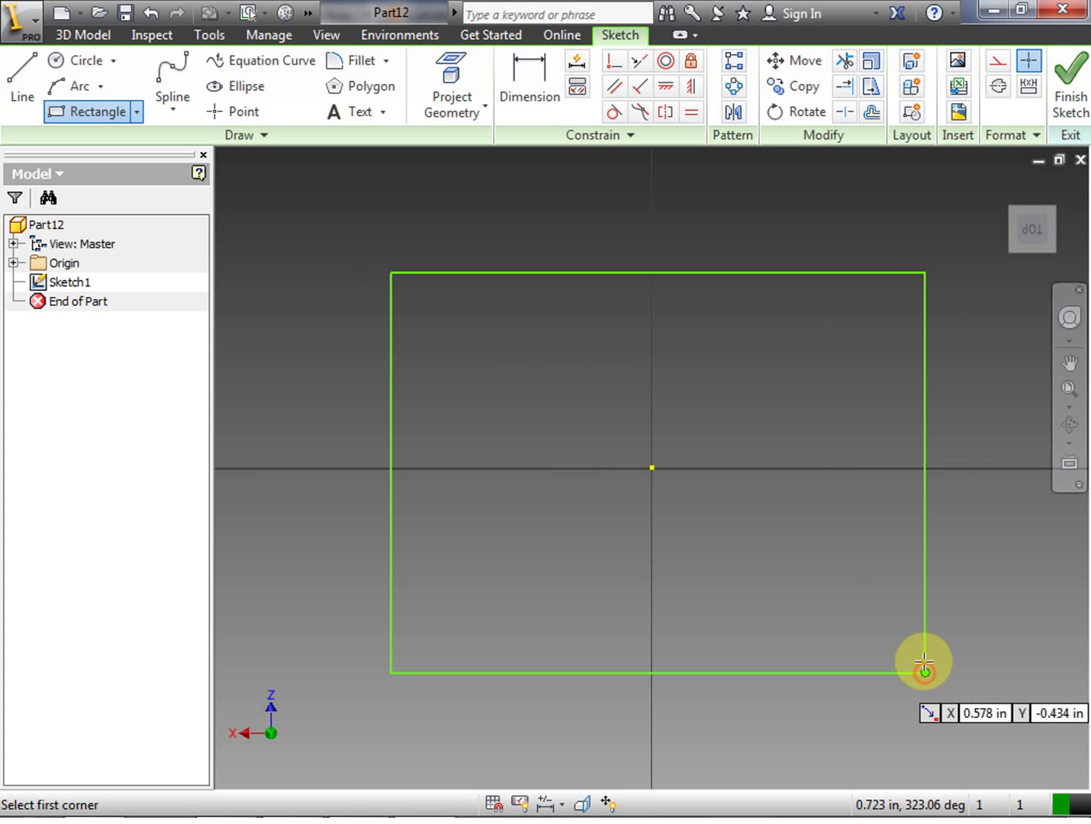
pyautogui.click(526, 99)
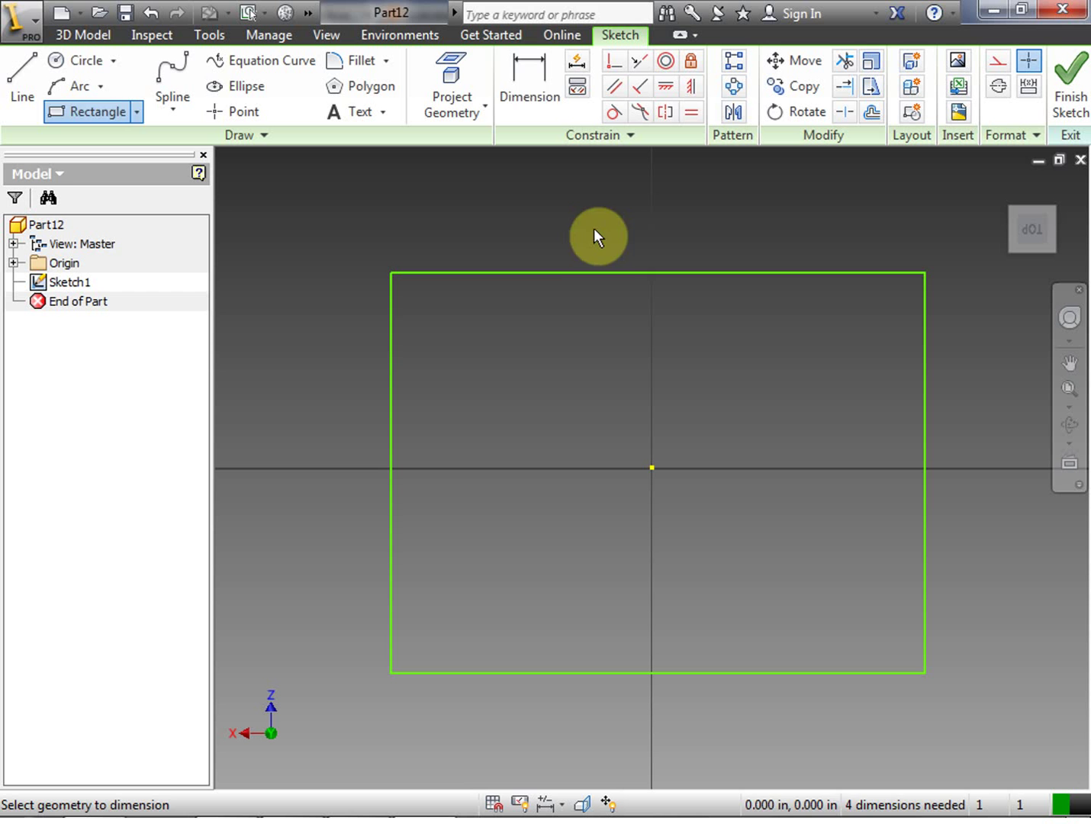
pyautogui.click(605, 273)
pyautogui.click(672, 209)
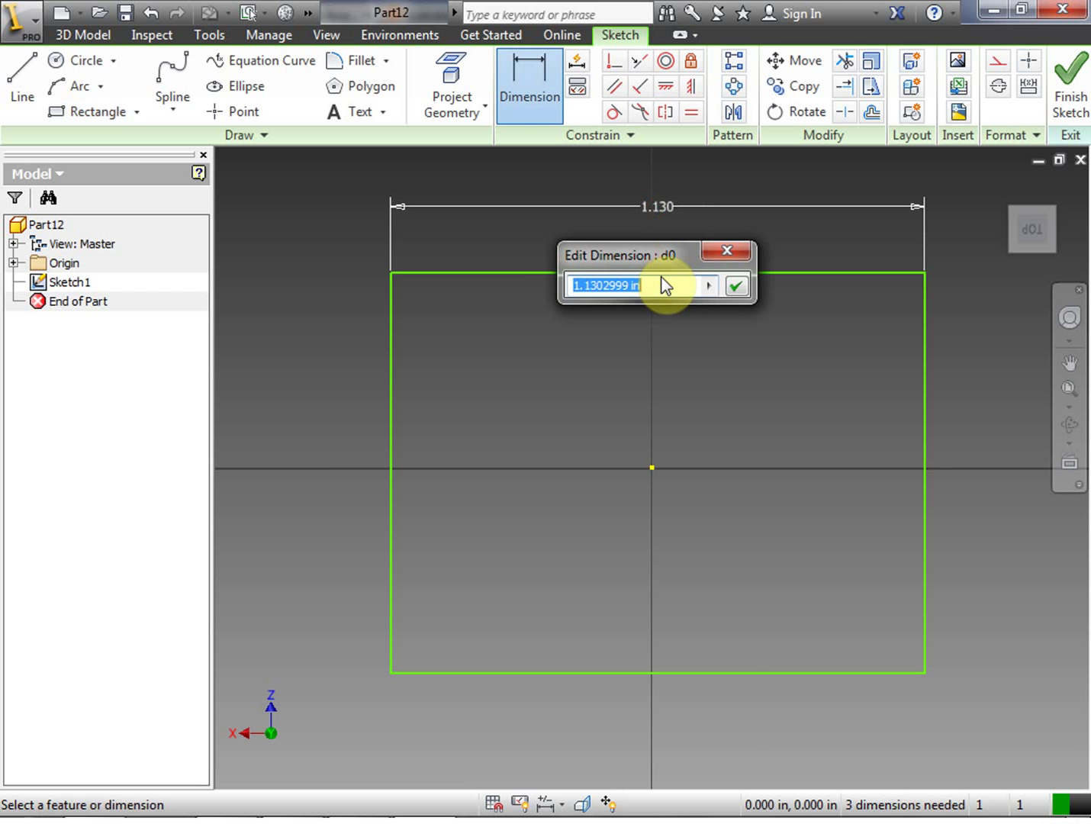
pyautogui.moveTo(626, 285); pyautogui.dragTo(556, 263)
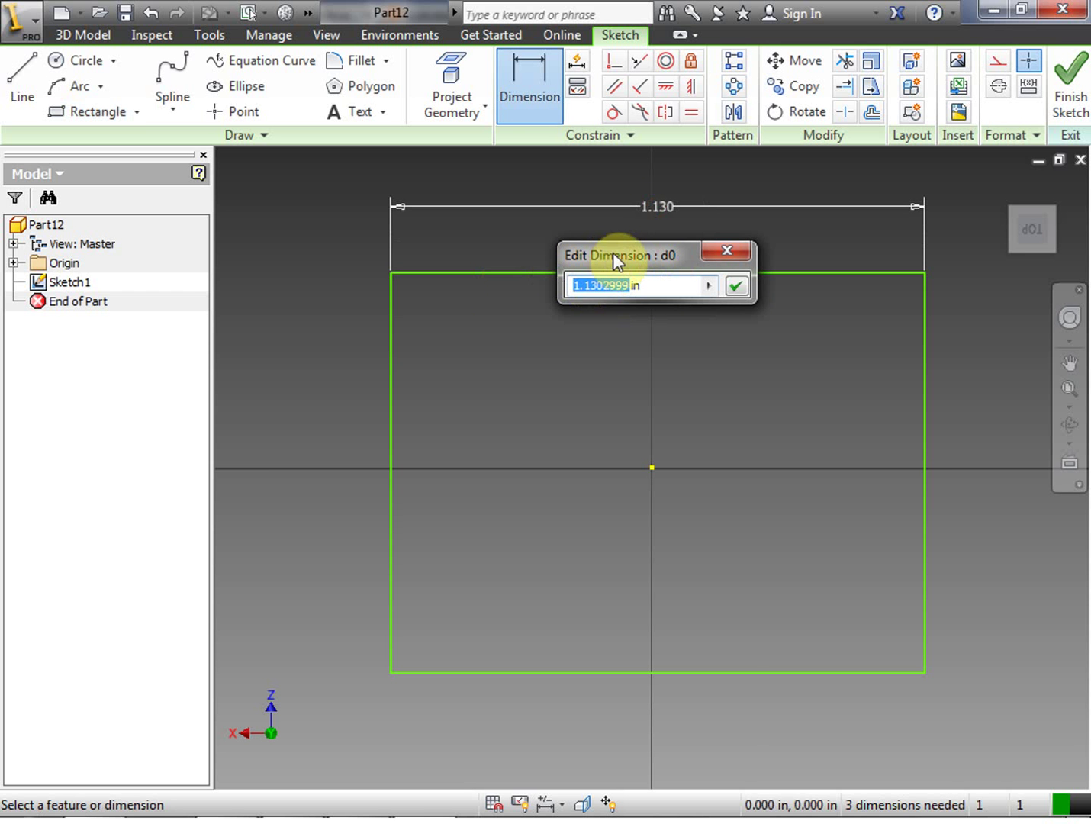
pyautogui.write('4')
pyautogui.click(734, 288)
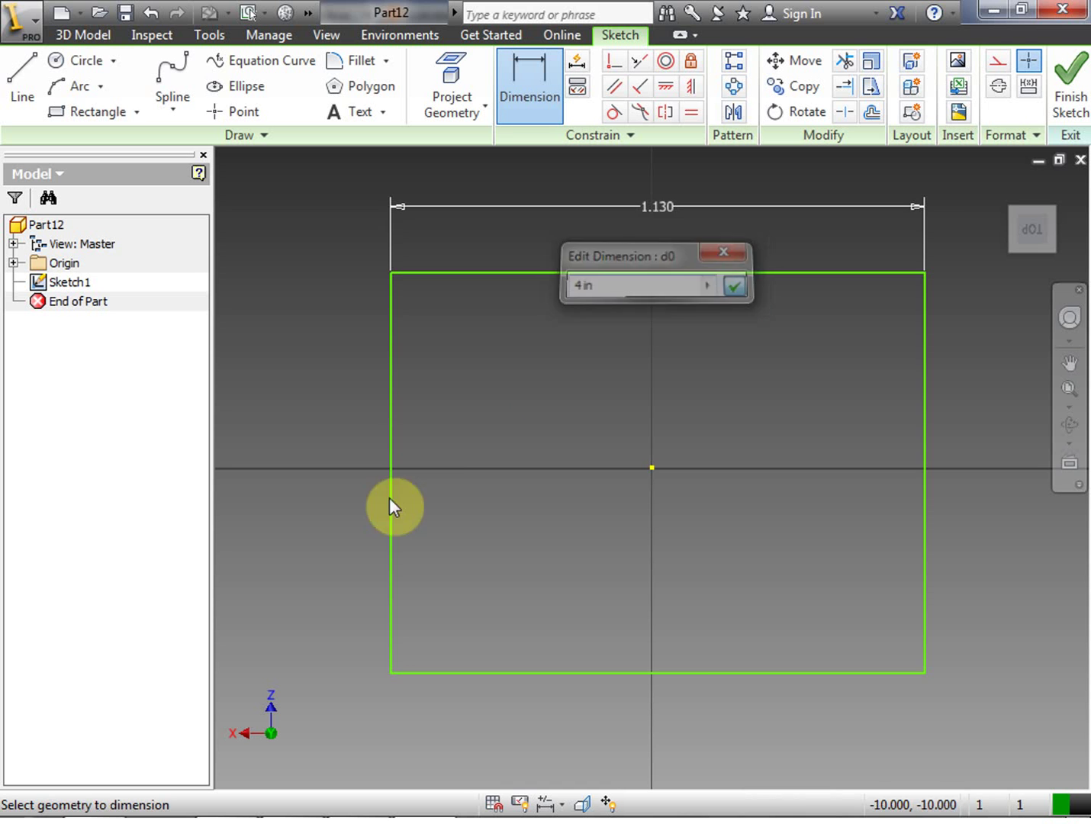
pyautogui.click(1070, 394)
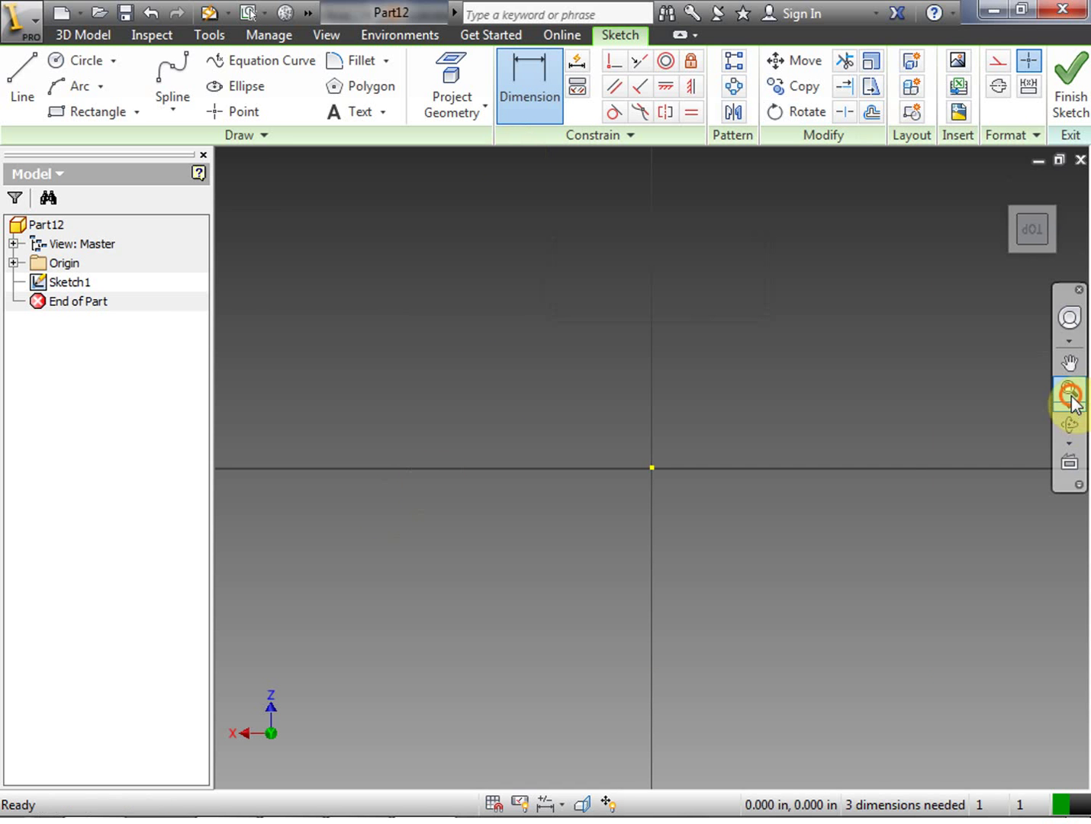
# Dimension the rectangle's height to 4 in and finish Sketch1.
pyautogui.click(540, 90)
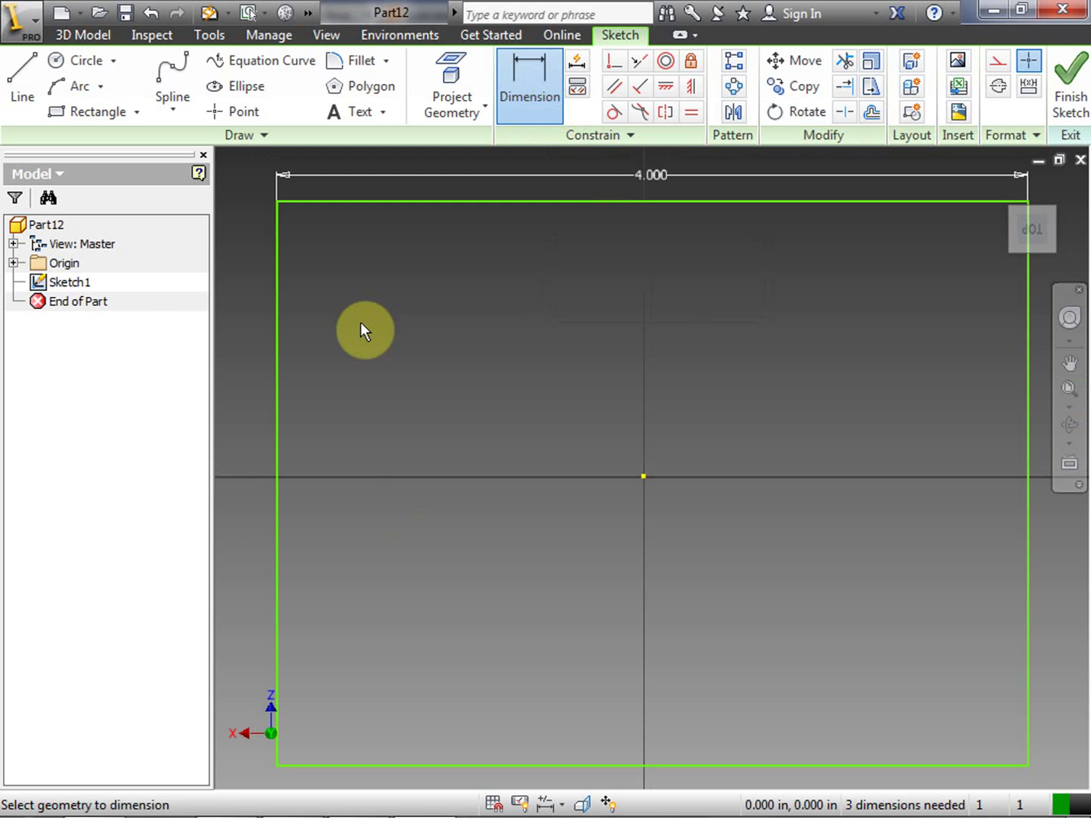
pyautogui.click(276, 420)
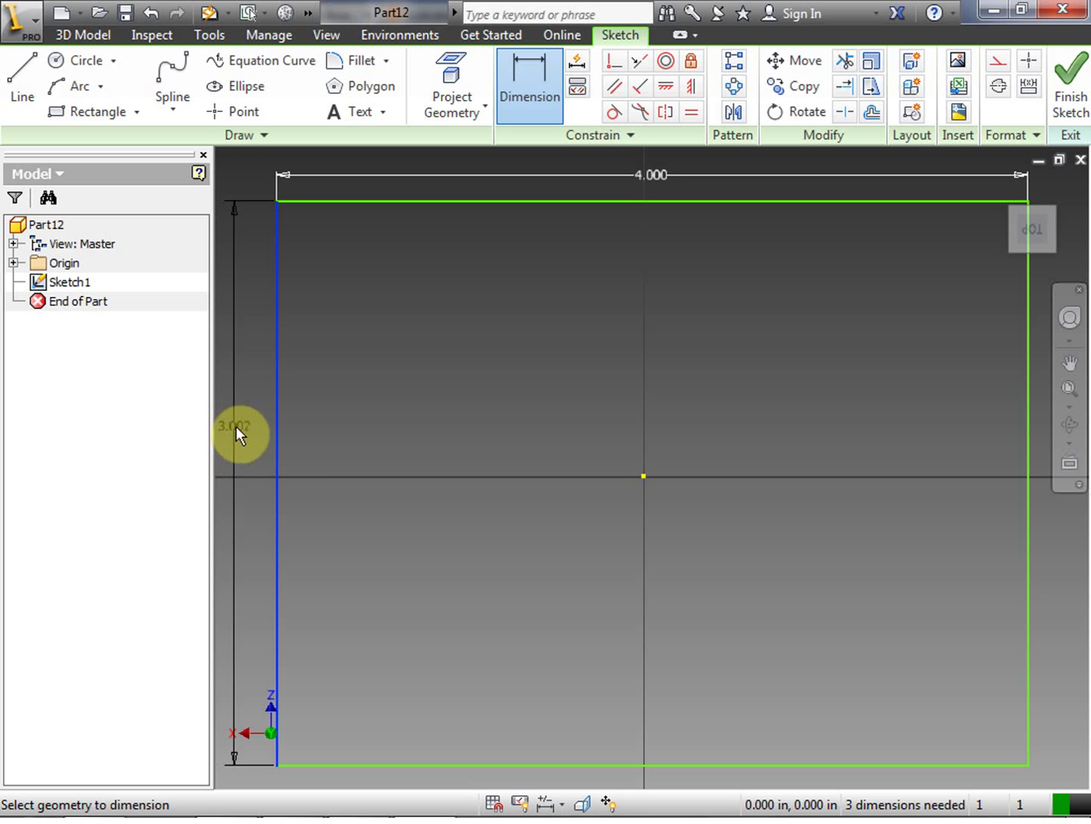
pyautogui.click(236, 426)
pyautogui.click(214, 505)
pyautogui.doubleClick(208, 505)
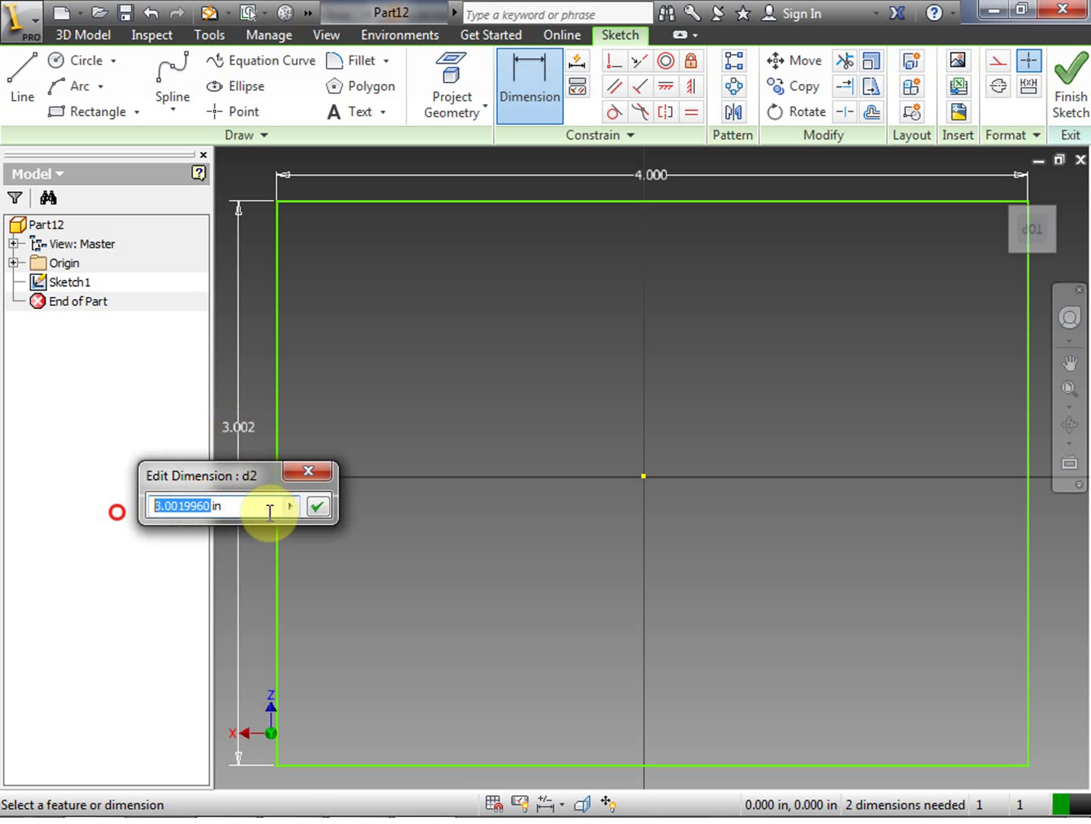
pyautogui.write('4')
pyautogui.click(318, 504)
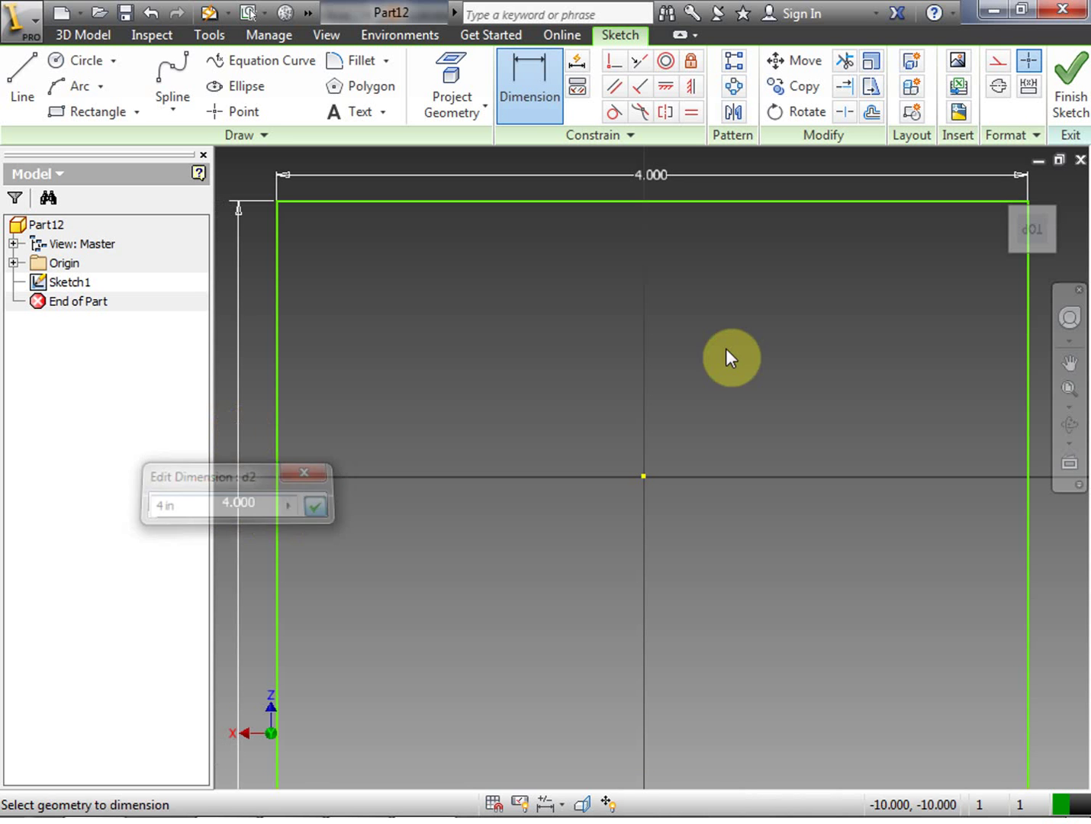
pyautogui.click(1069, 391)
pyautogui.rightClick(906, 356)
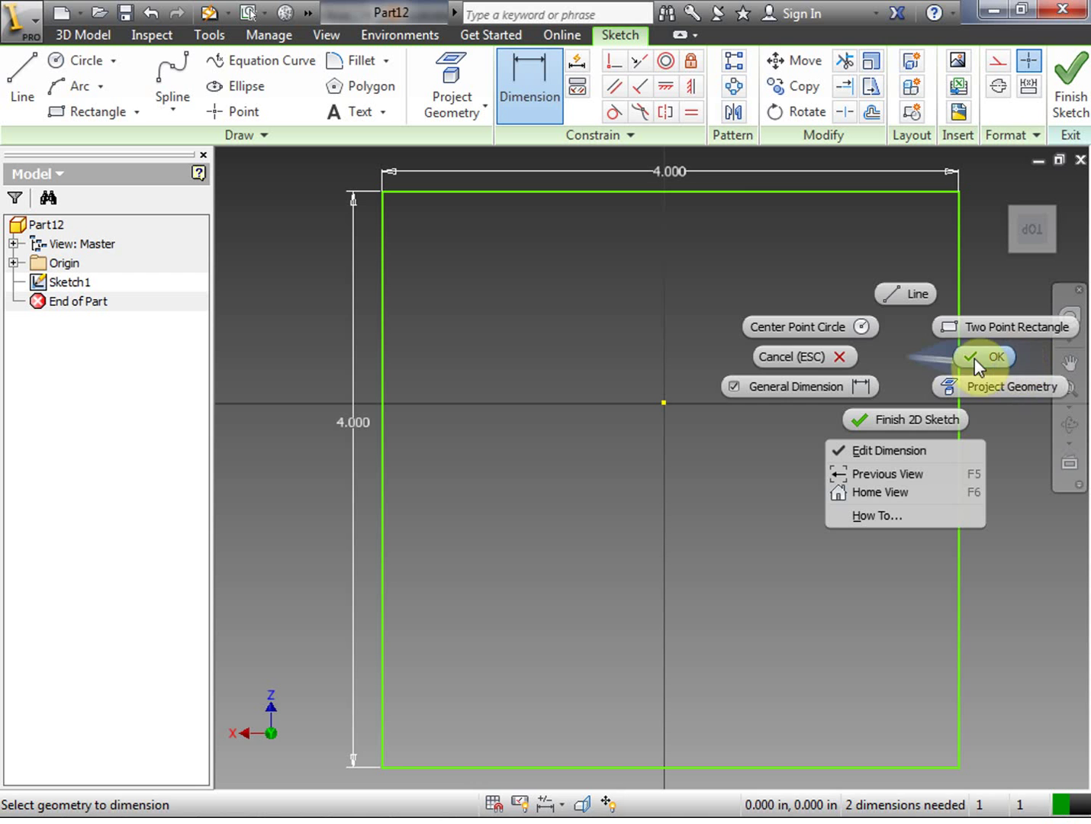
pyautogui.click(982, 357)
pyautogui.rightClick(999, 334)
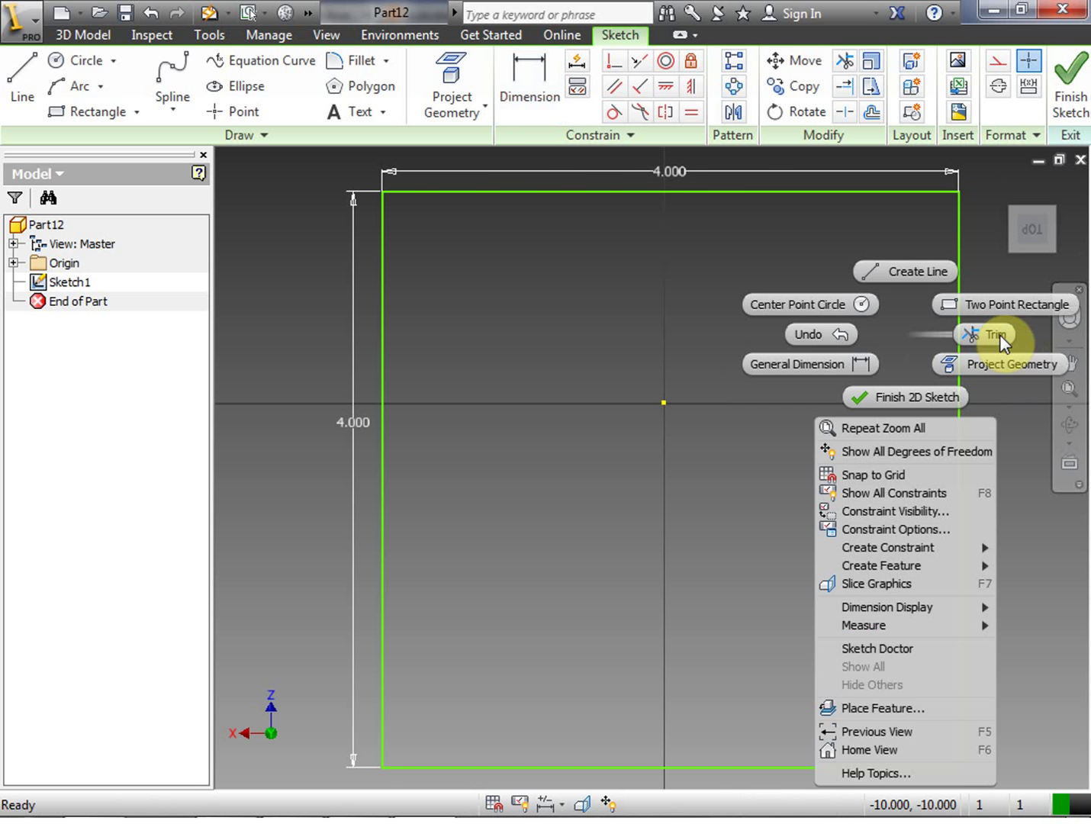
pyautogui.click(919, 399)
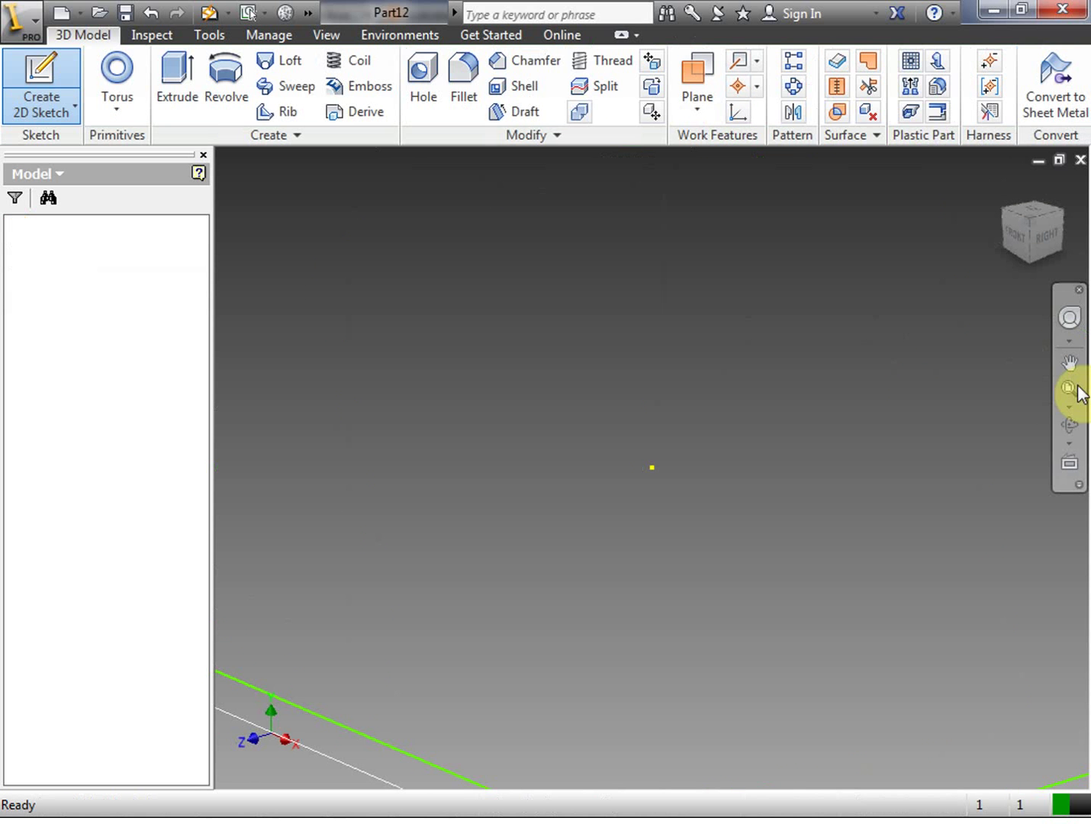
# Add Work Plane1 offset 2 in above the XZ Plane.
pyautogui.click(1072, 390)
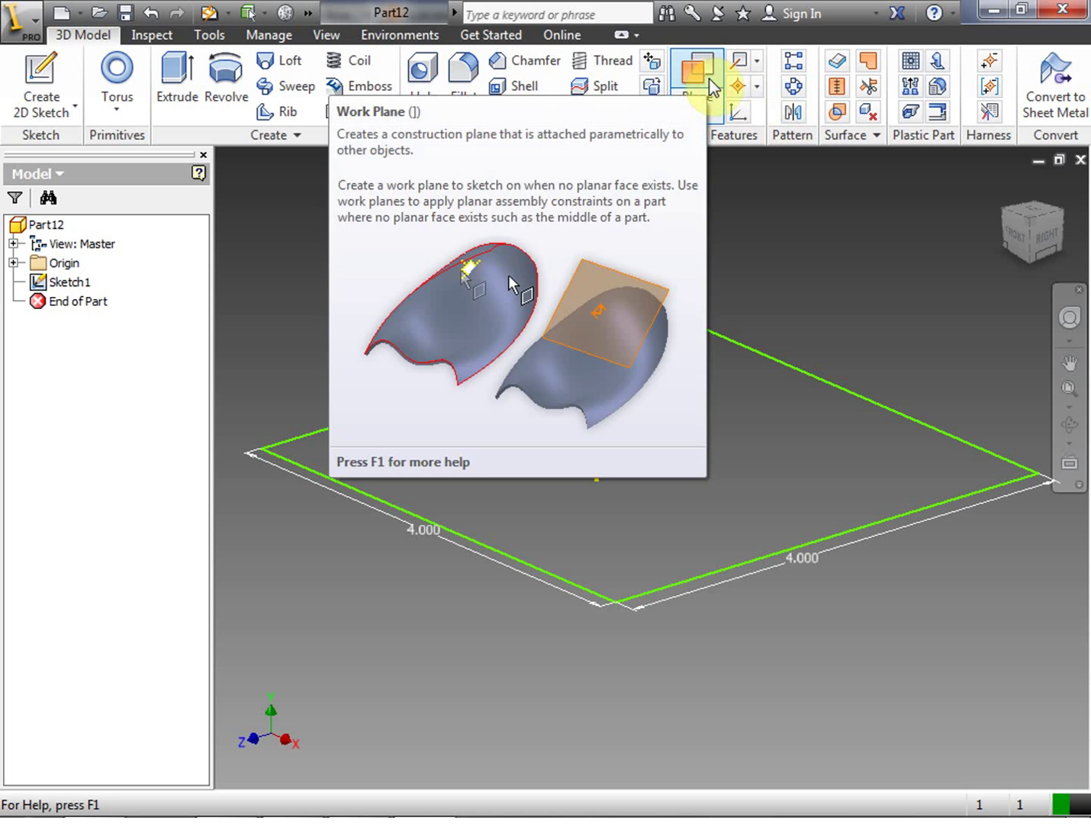
pyautogui.click(12, 262)
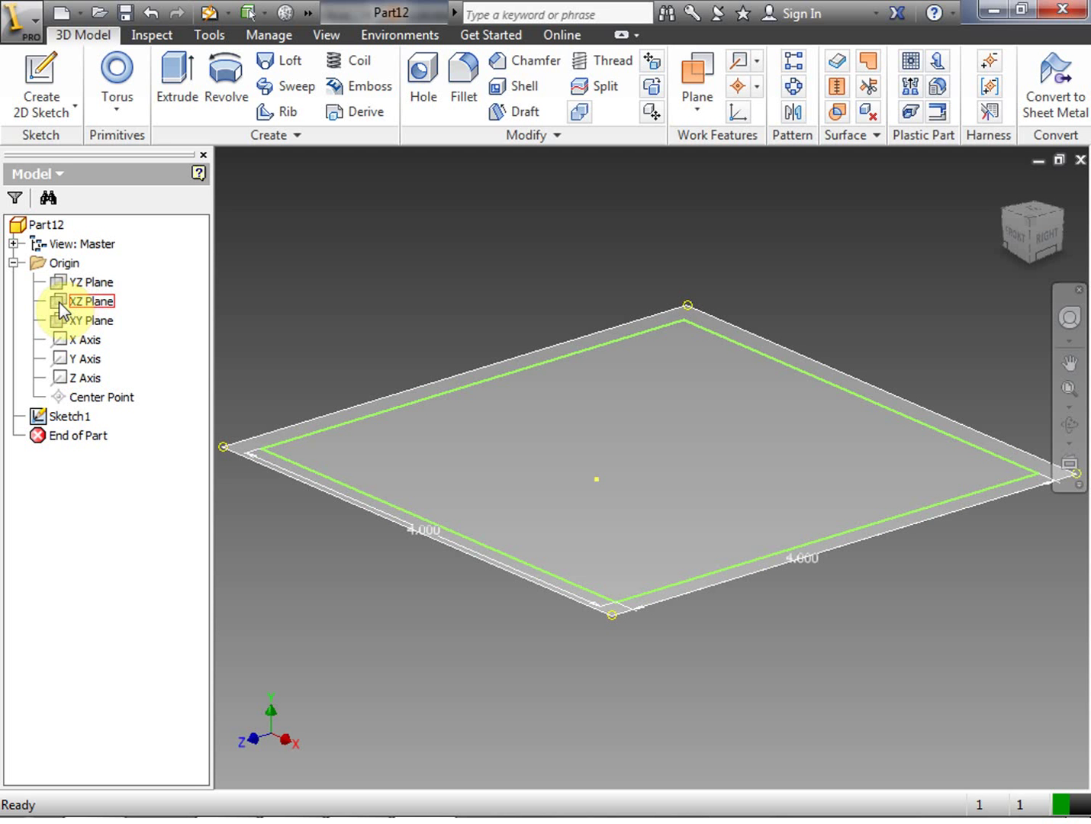
pyautogui.click(61, 303)
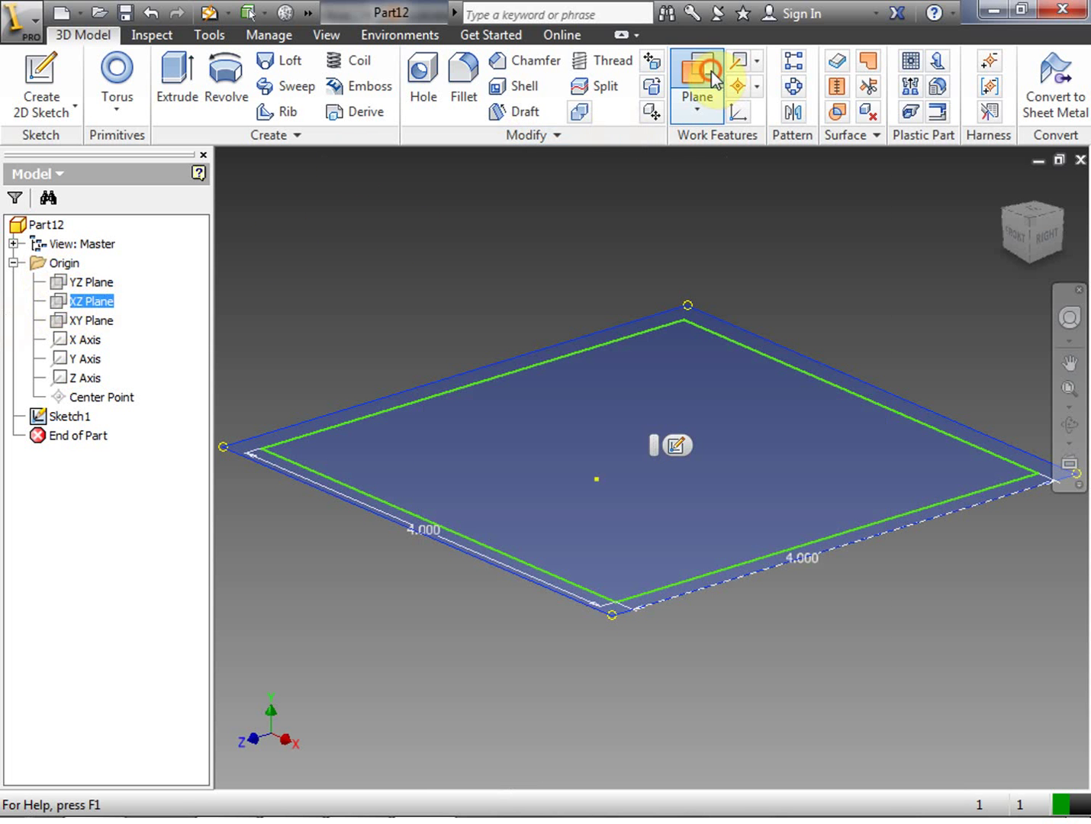
pyautogui.click(711, 72)
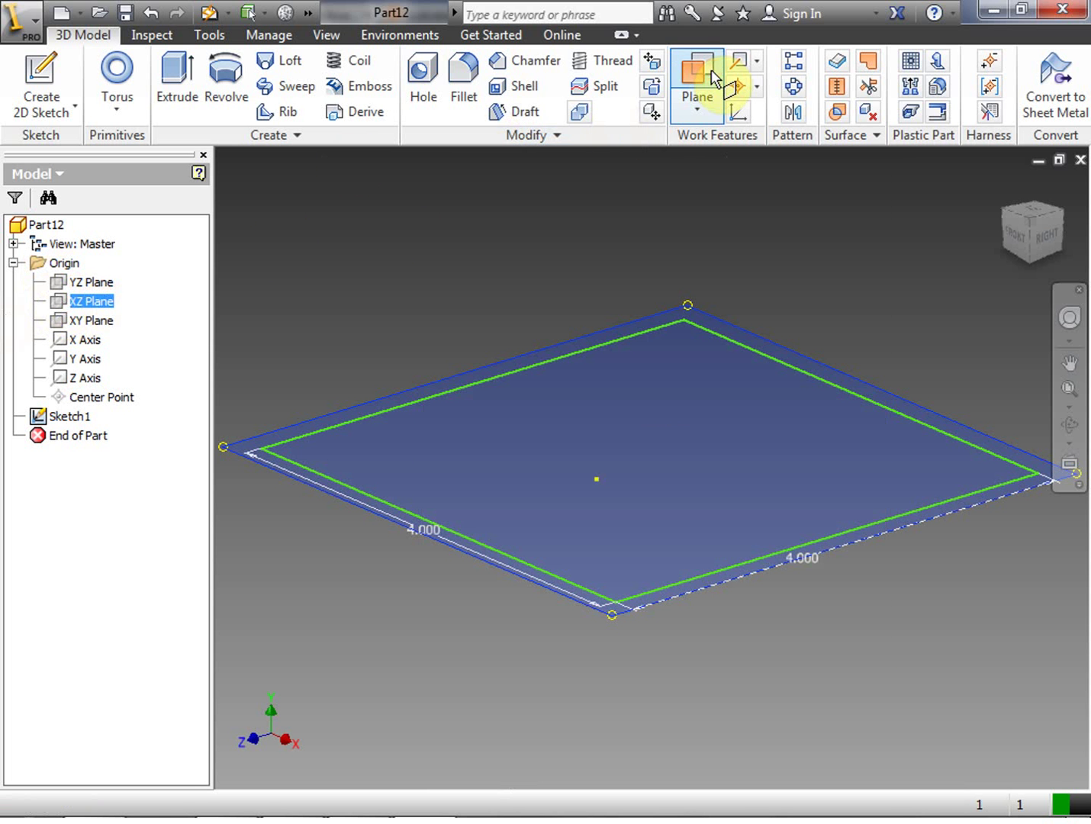
pyautogui.moveTo(612, 610); pyautogui.dragTo(633, 355)
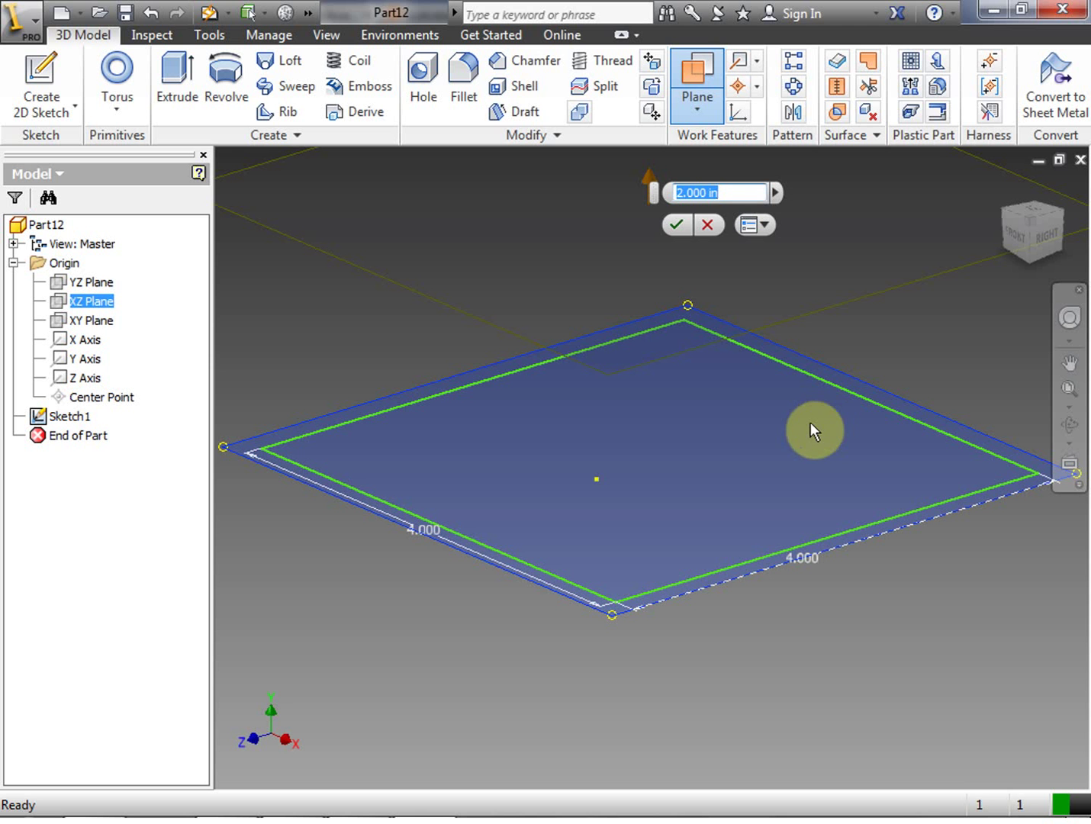
pyautogui.click(676, 228)
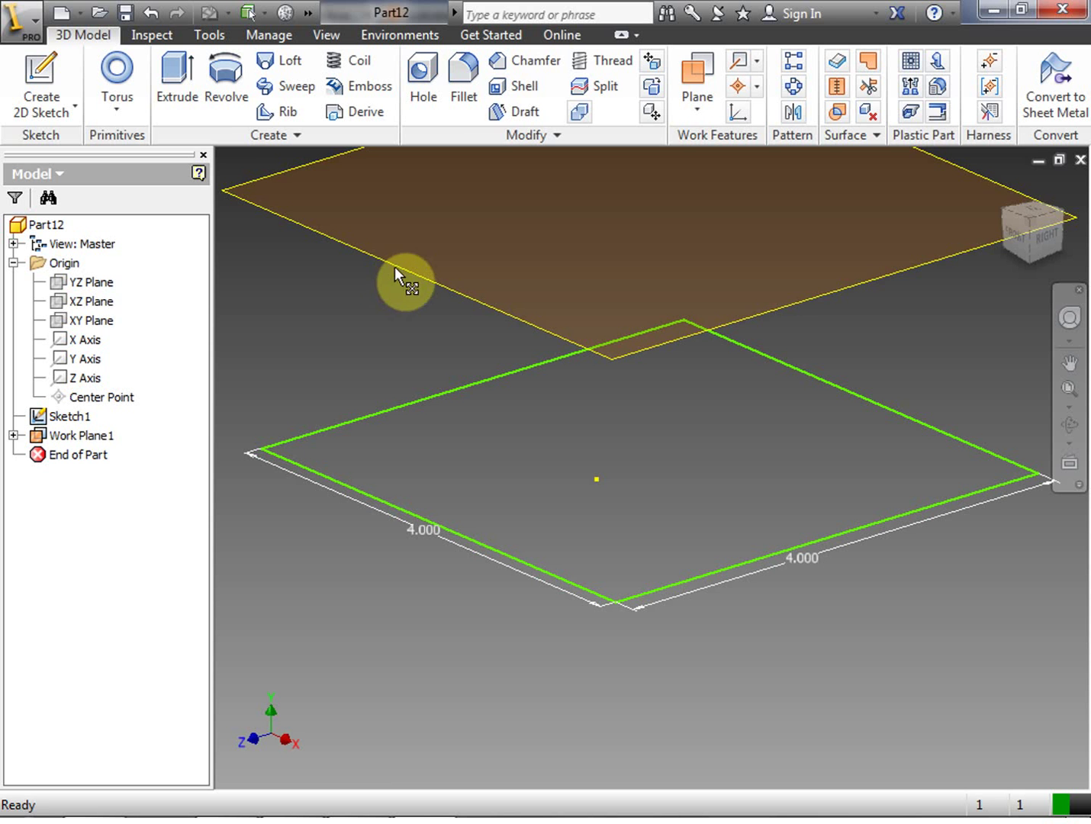
pyautogui.click(395, 280)
# Open a sketch on Work Plane1 in top view and draw a rectangle inside the square.
pyautogui.click(47, 79)
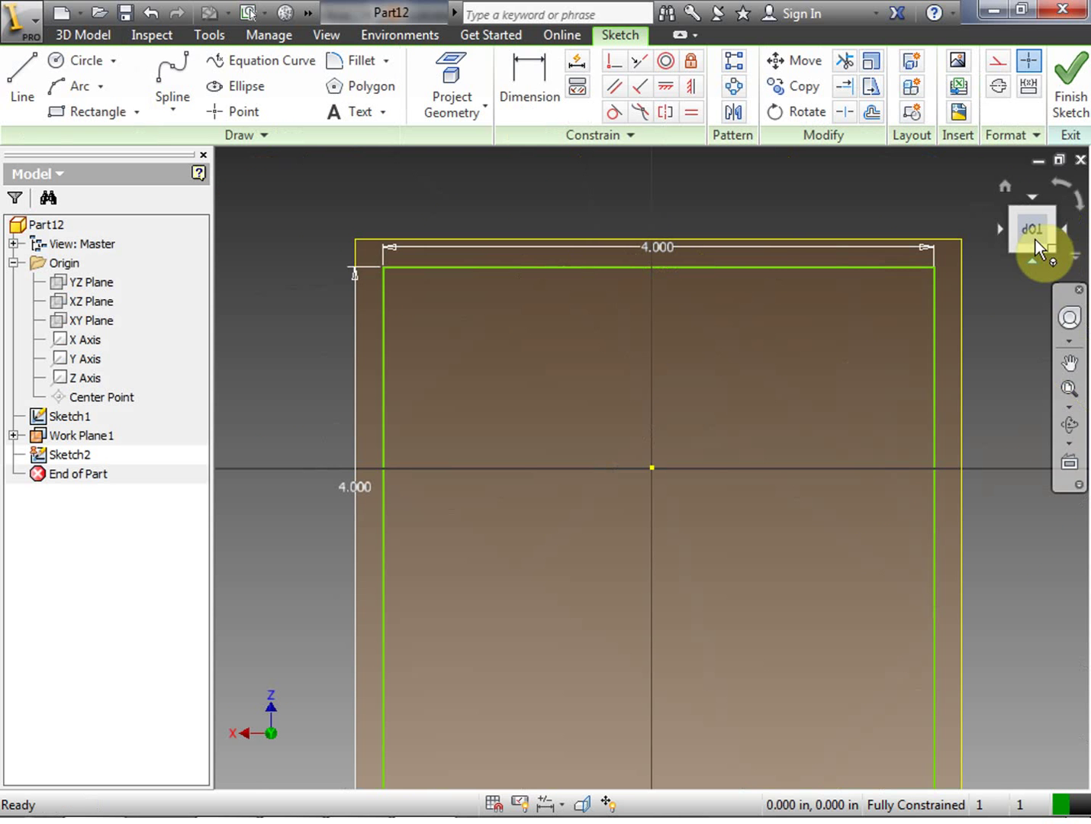
pyautogui.moveTo(1035, 240)
pyautogui.mouseDown()
pyautogui.moveTo(1030, 46)
pyautogui.moveTo(1018, 1)
pyautogui.moveTo(1022, 146)
pyautogui.mouseUp()
pyautogui.moveTo(1035, 77); pyautogui.dragTo(1035, 54)
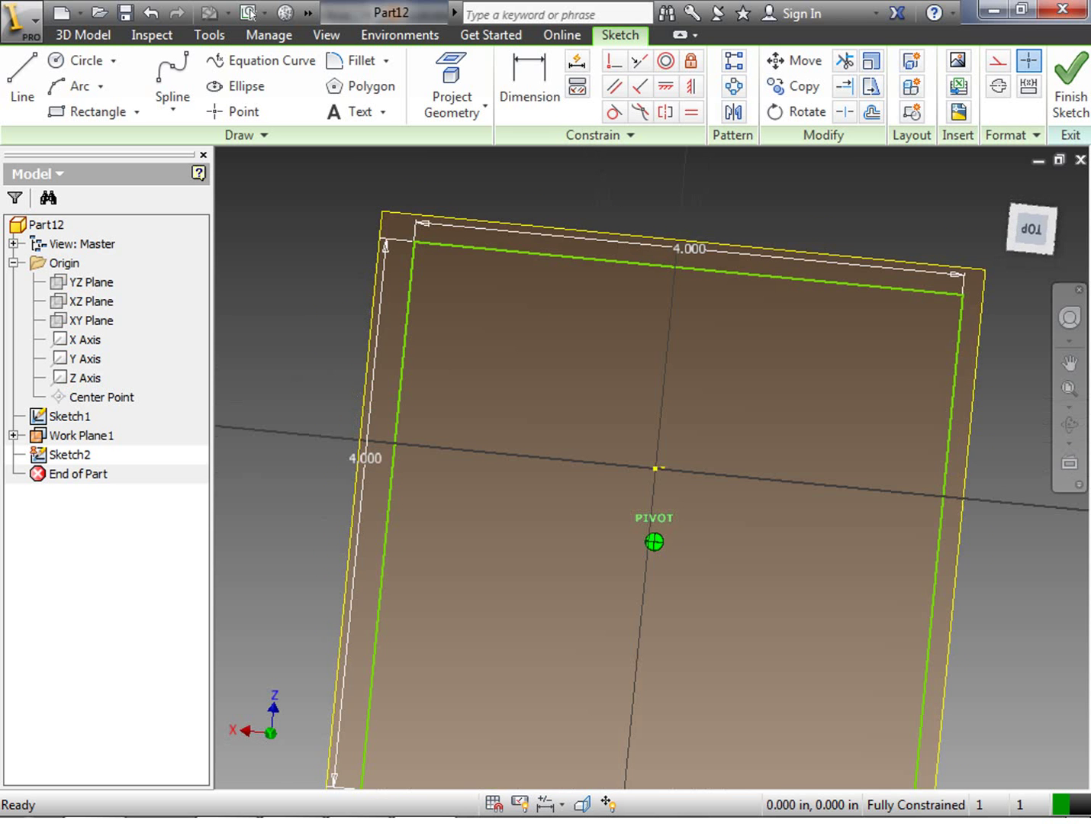
pyautogui.click(1033, 234)
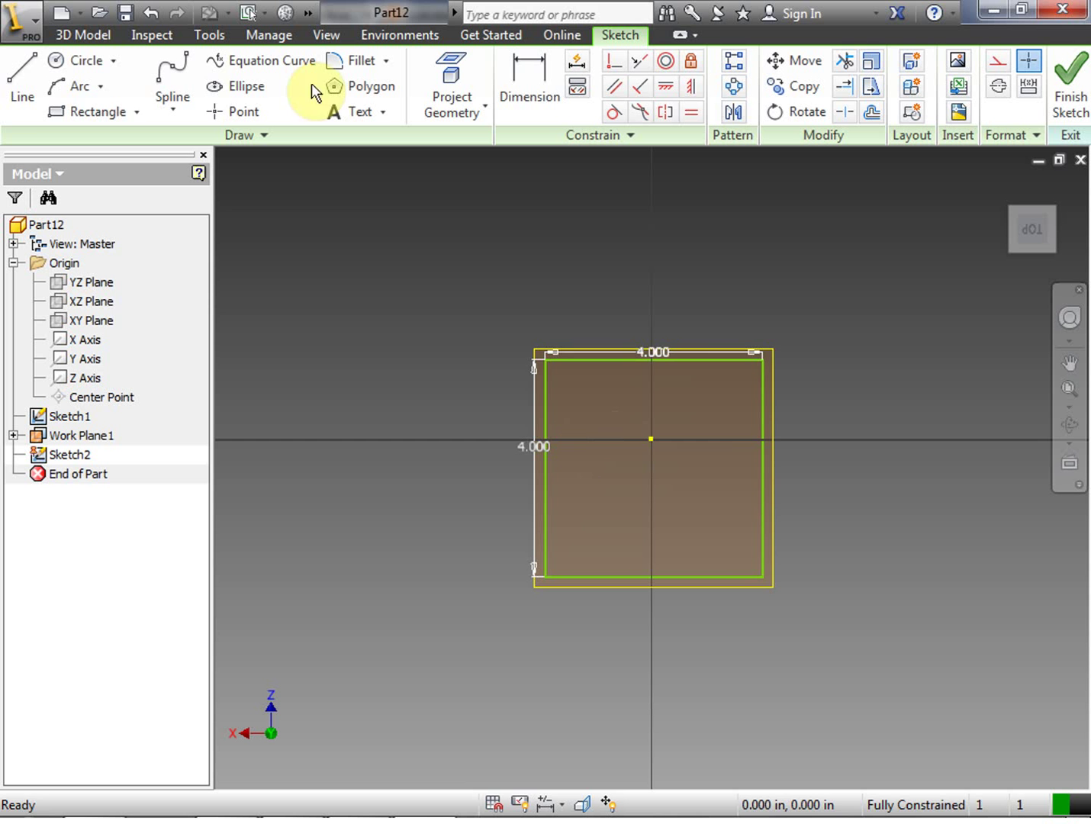
pyautogui.click(77, 112)
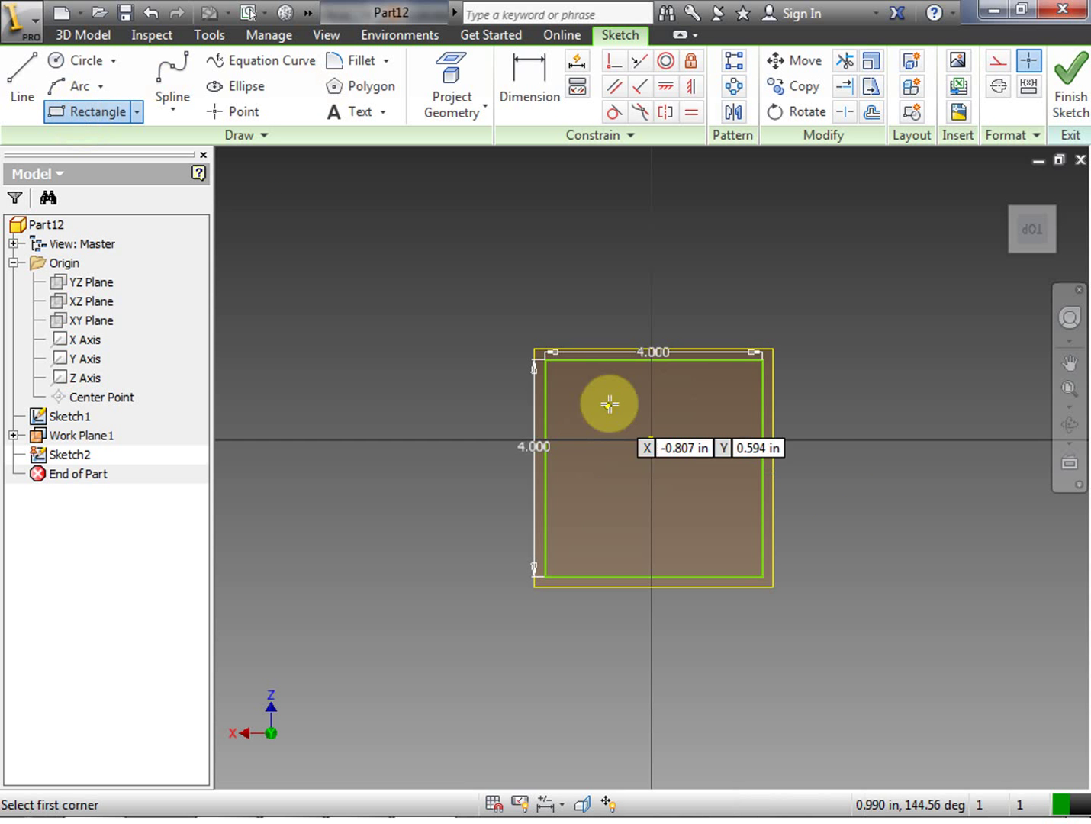
pyautogui.click(584, 389)
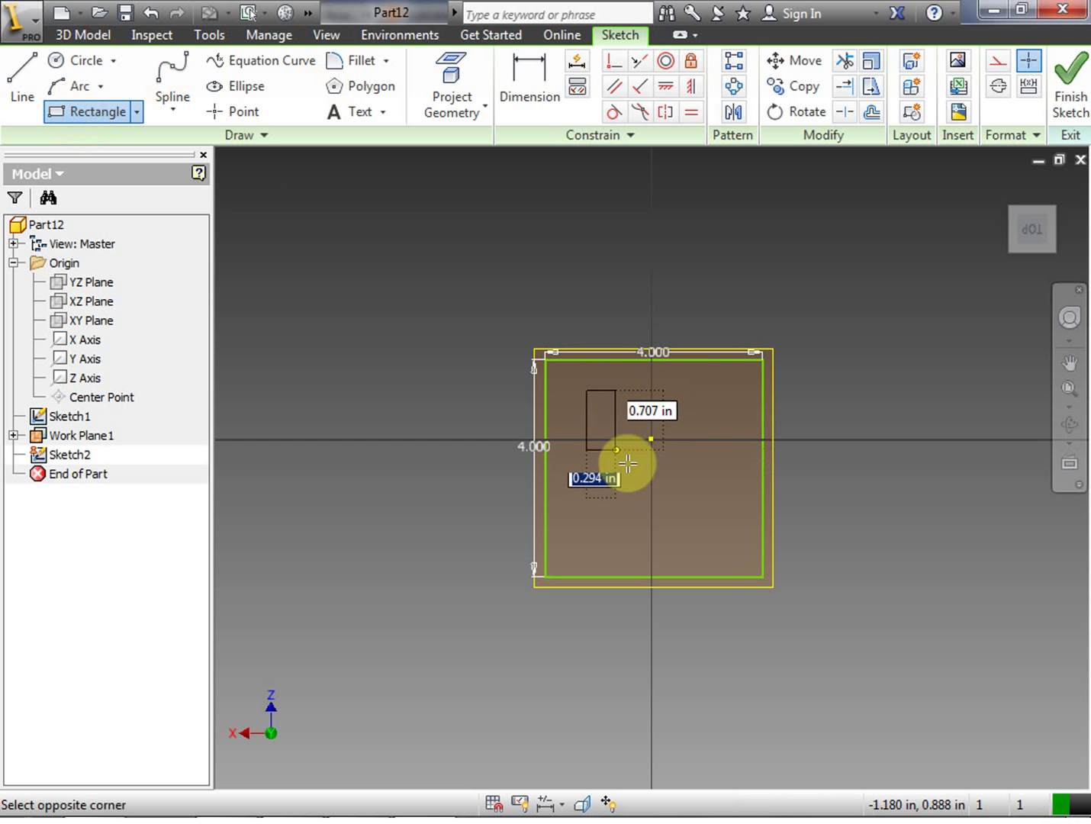
pyautogui.click(780, 498)
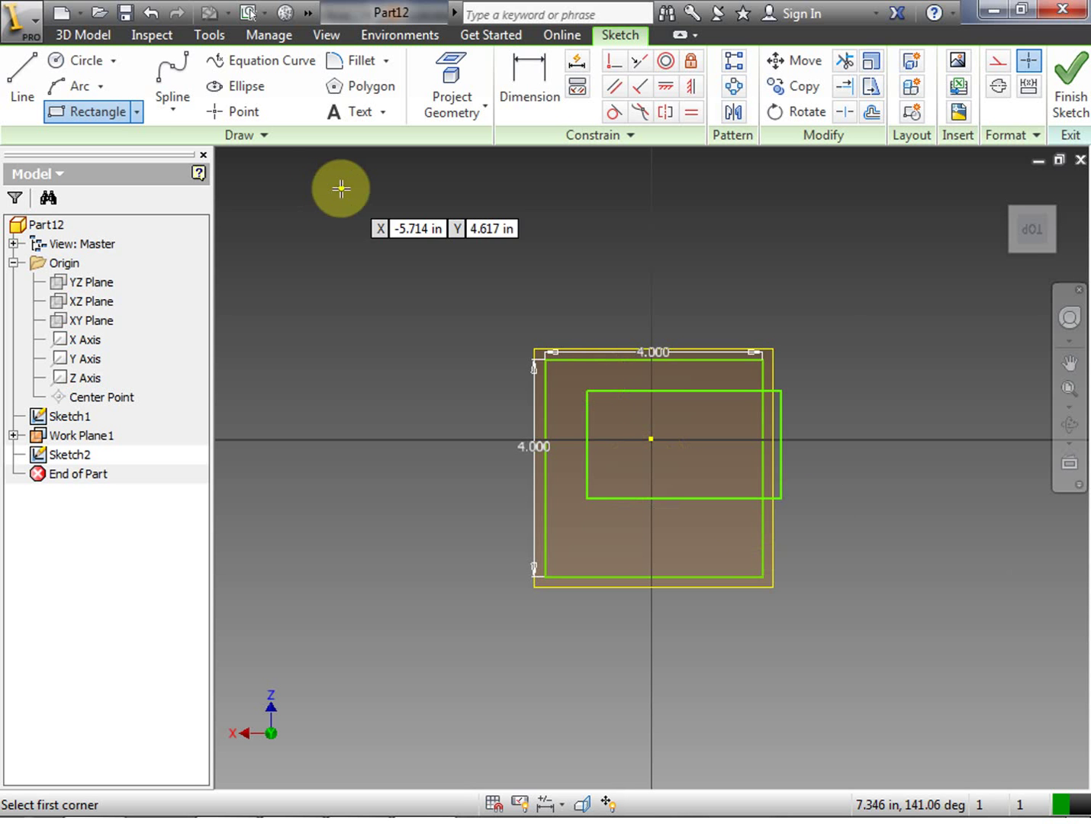
# Dimension the inner rectangle's width to 3.5 in.
pyautogui.click(521, 90)
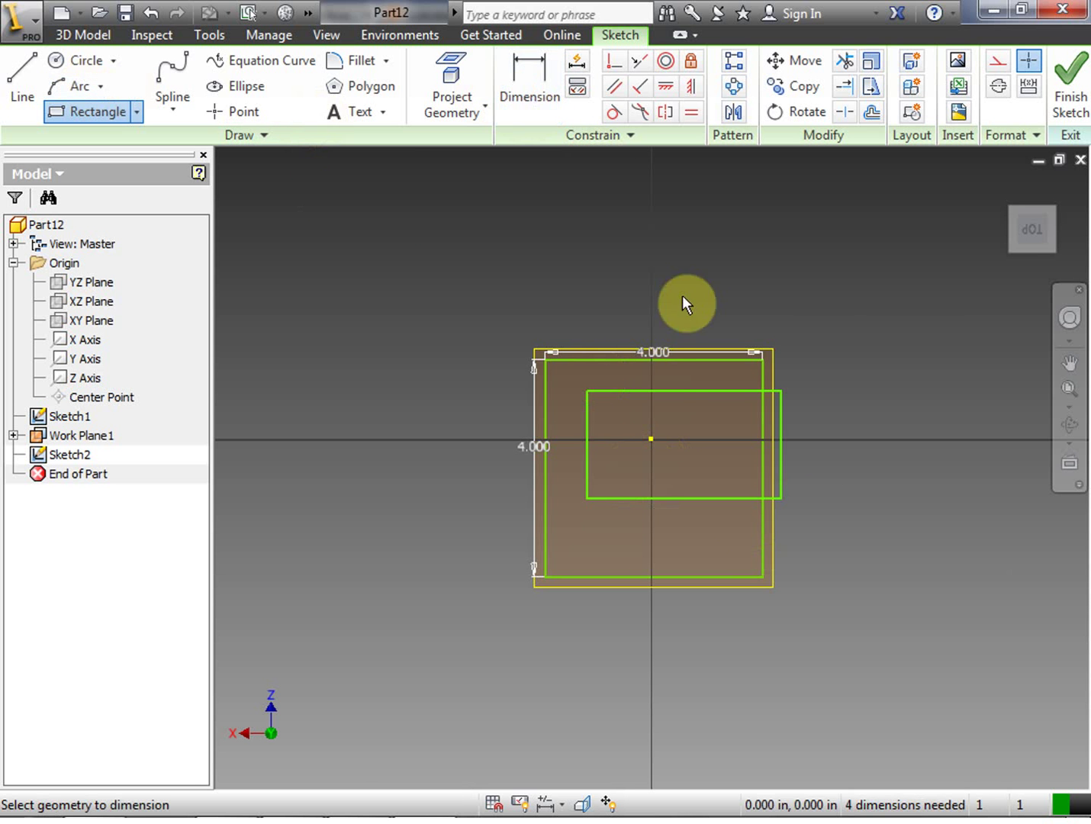
pyautogui.click(658, 392)
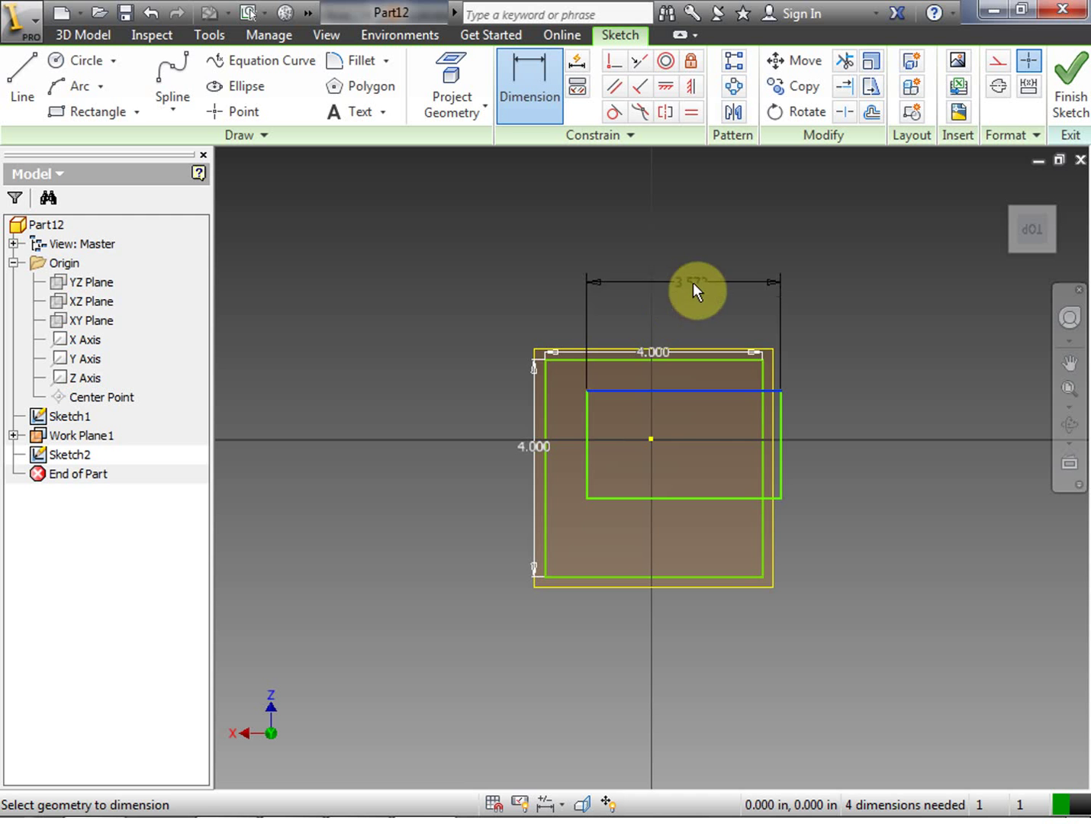
pyautogui.click(692, 282)
pyautogui.moveTo(662, 356); pyautogui.dragTo(585, 359)
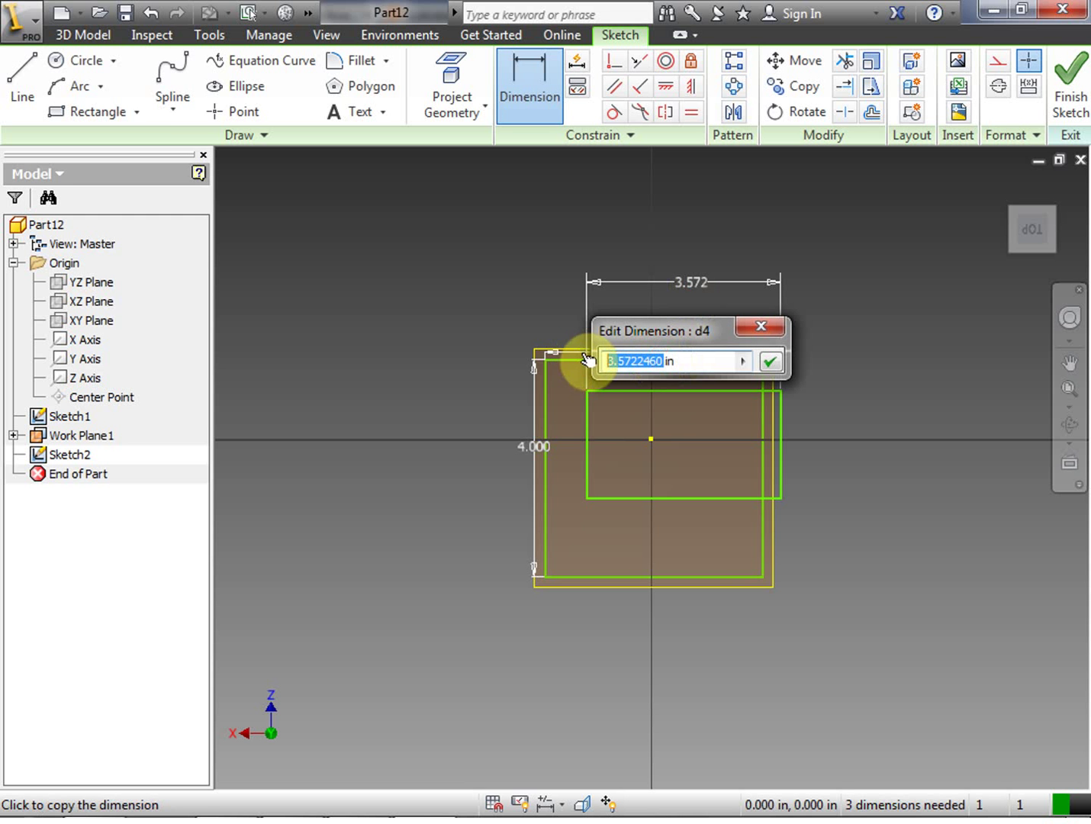
pyautogui.write('3.5')
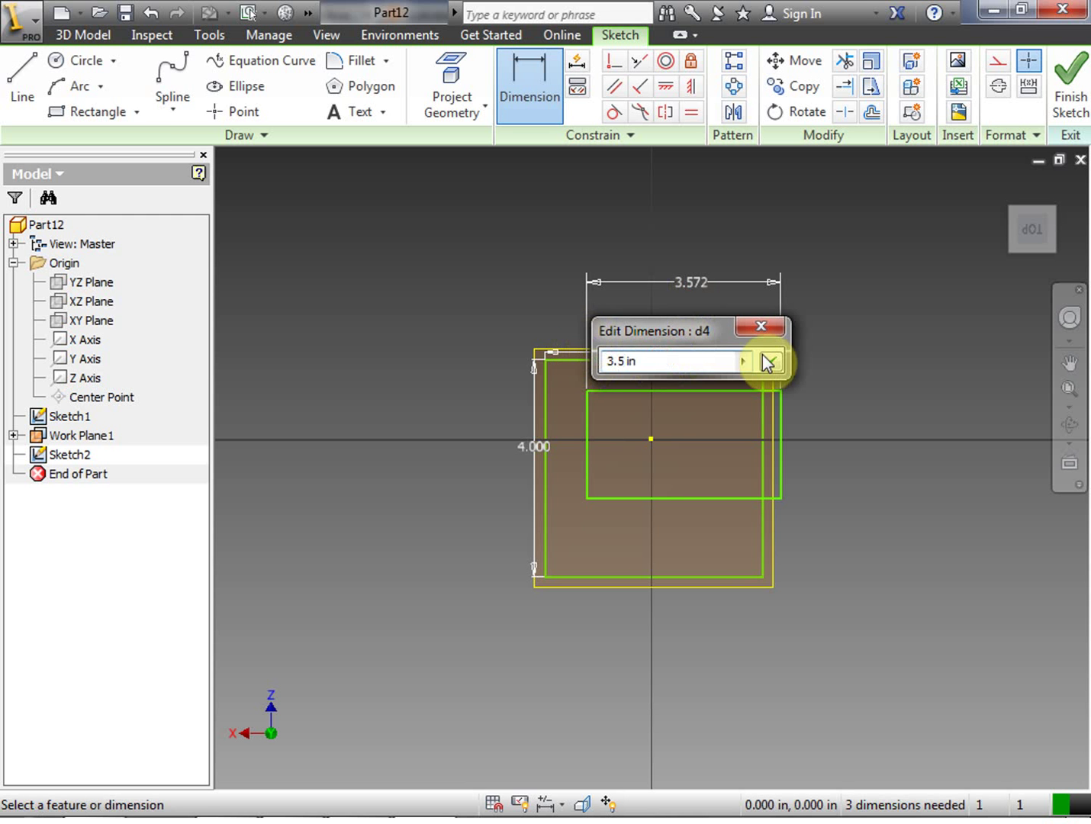
pyautogui.click(765, 361)
# Dimension the inner rectangle's height to 2 in and finish Sketch2.
pyautogui.click(587, 450)
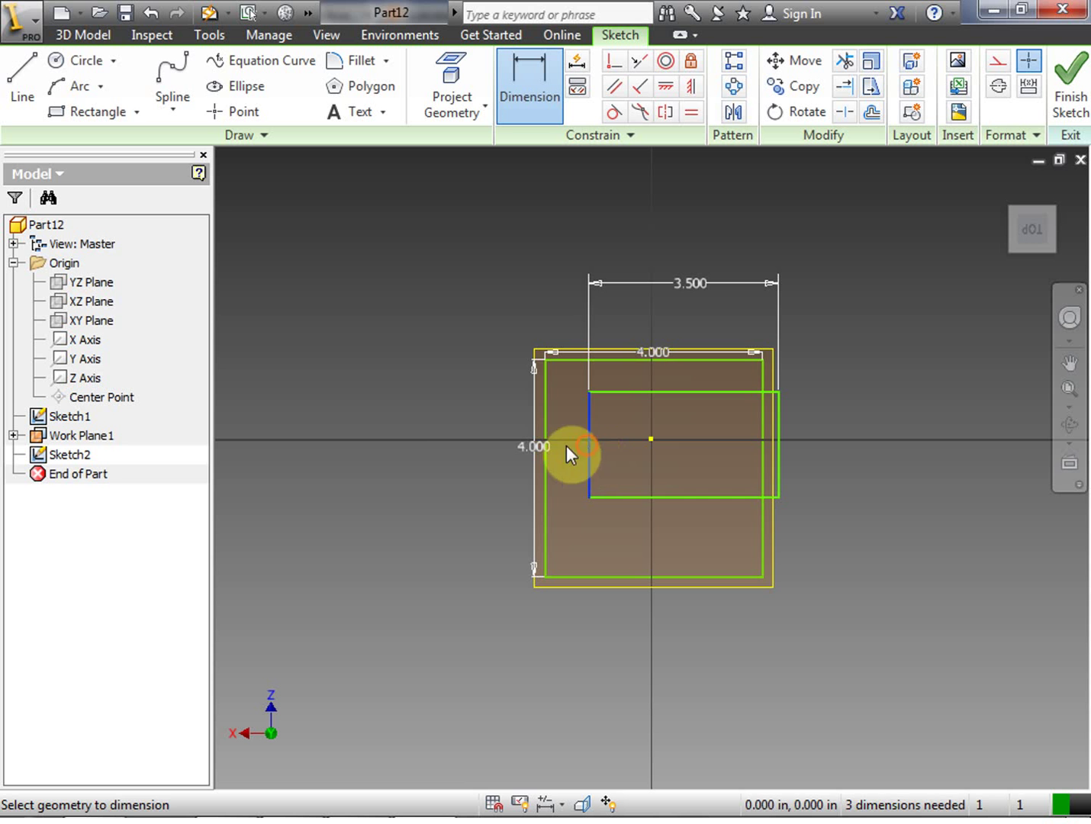
pyautogui.click(467, 447)
pyautogui.click(435, 527)
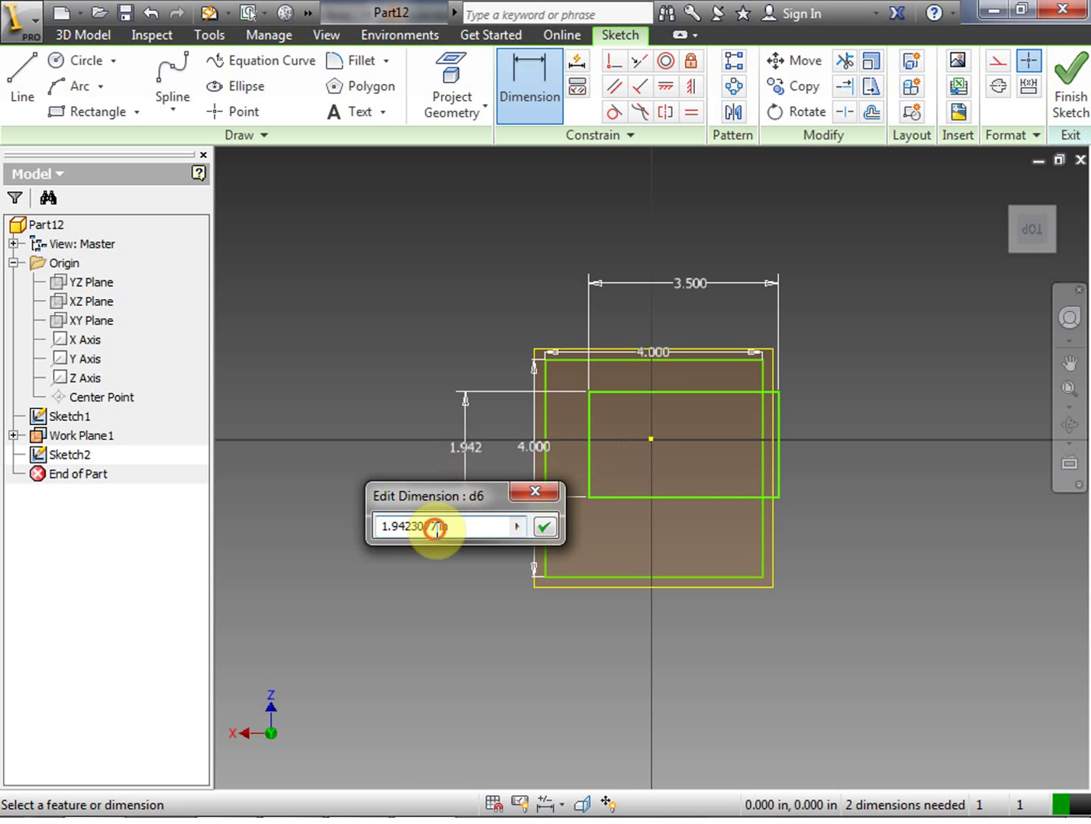
pyautogui.doubleClick(447, 525)
pyautogui.write('2')
pyautogui.click(544, 527)
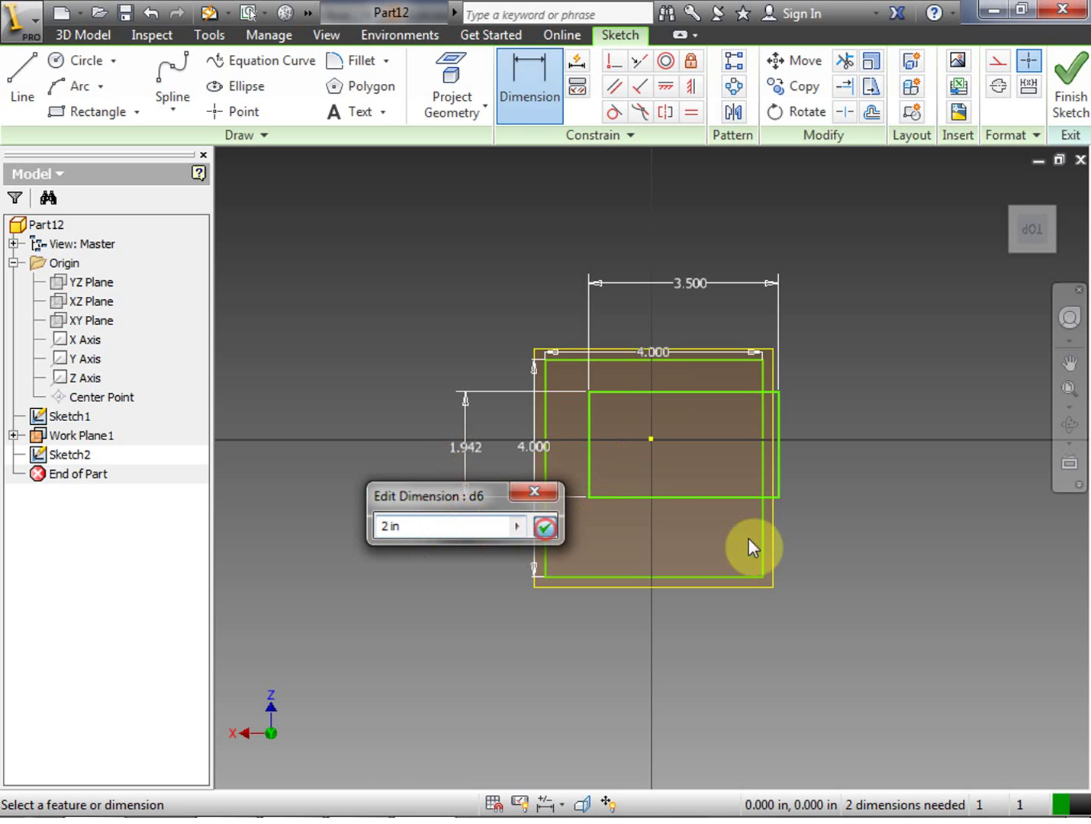
pyautogui.rightClick(861, 499)
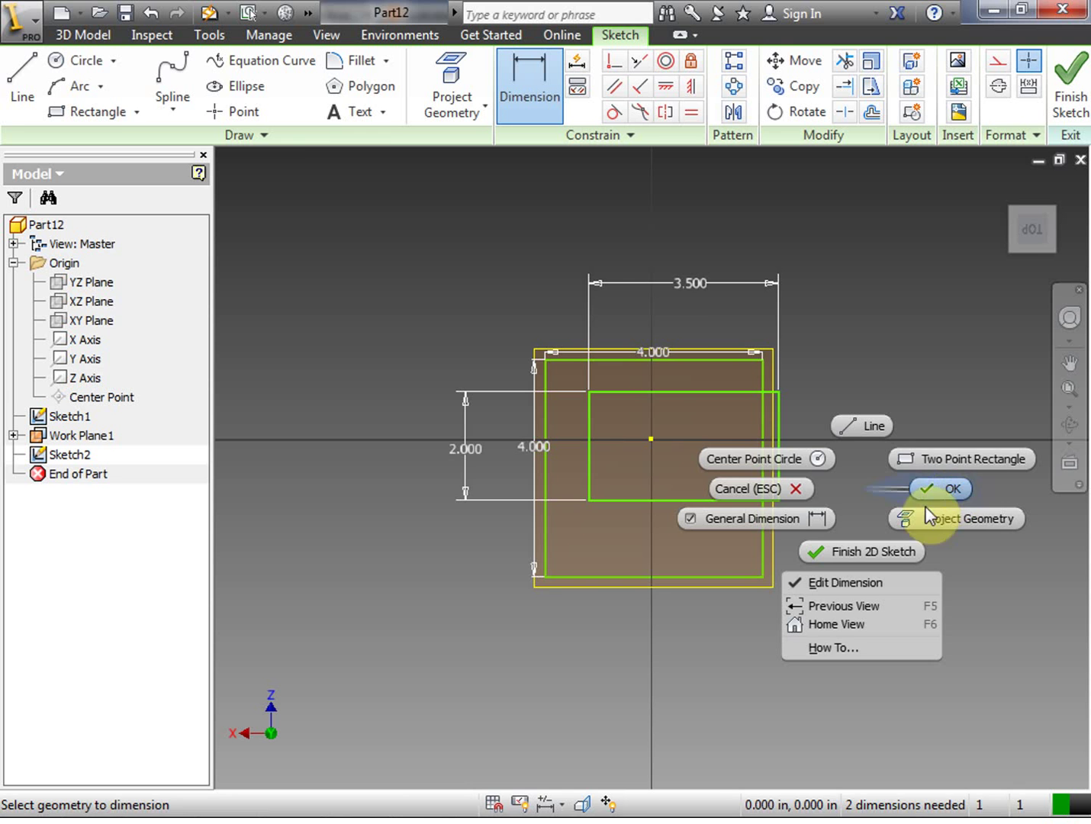
pyautogui.click(866, 550)
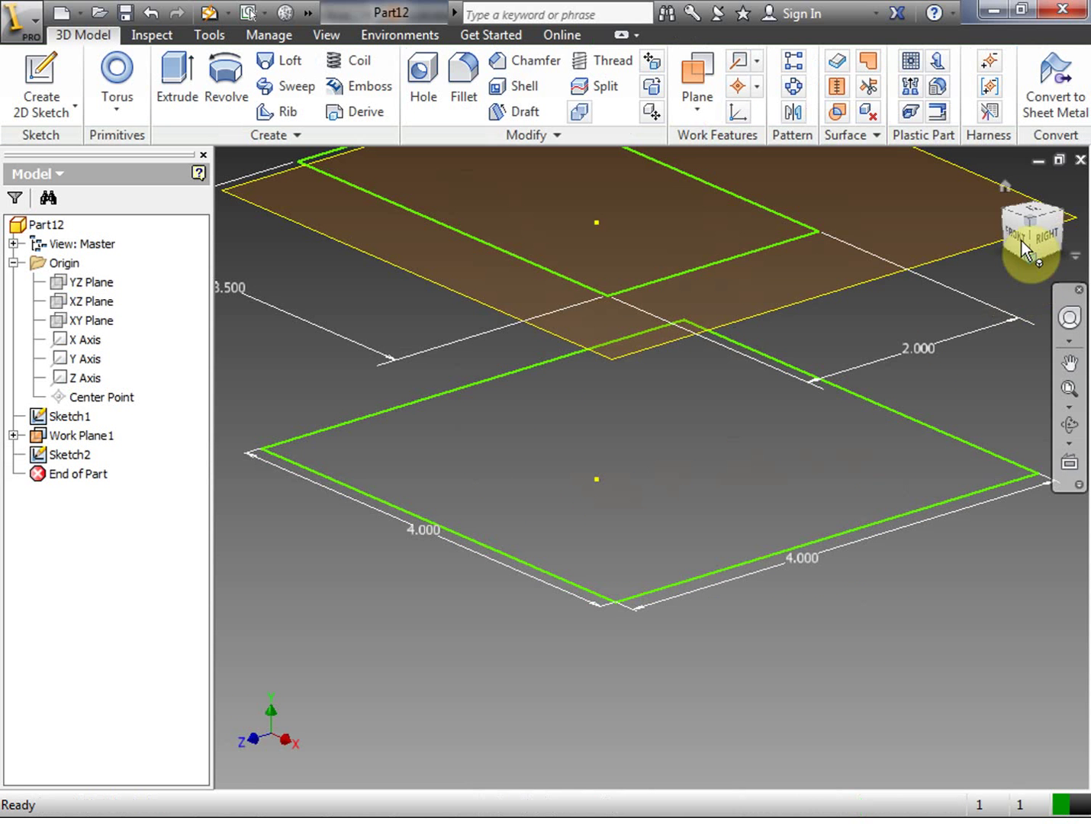
# Create Work Plane2 offset 4.000 in upward from the XZ Plane, above the rectangle's plane.
pyautogui.moveTo(1021, 241)
pyautogui.mouseDown()
pyautogui.moveTo(1021, 349)
pyautogui.moveTo(1022, 73)
pyautogui.mouseUp()
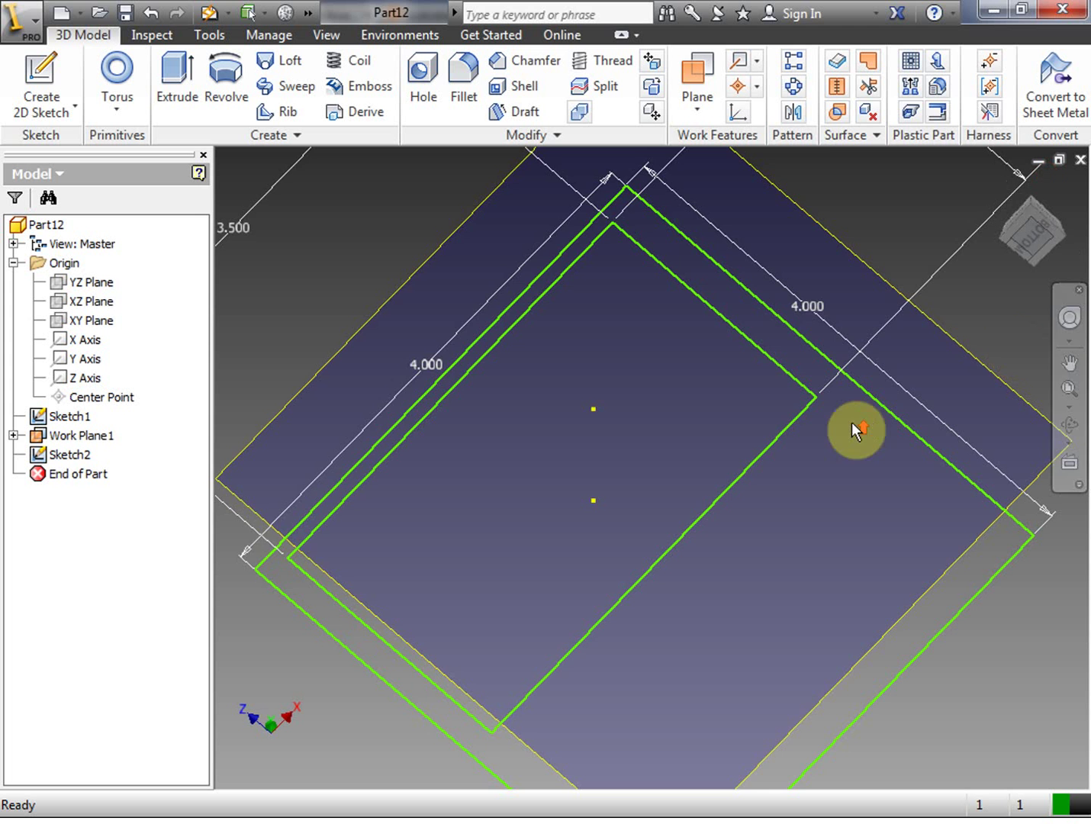
pyautogui.scroll(-5, 851, 421)
pyautogui.scroll(-3, 976, 355)
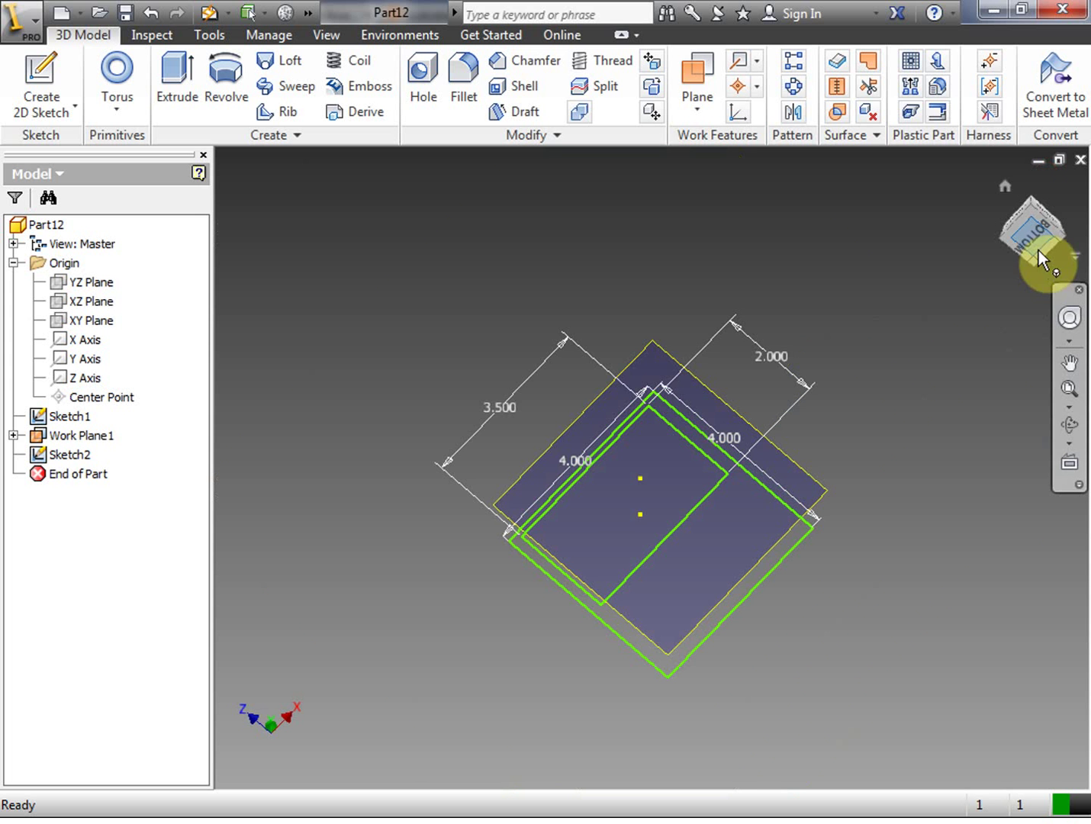
pyautogui.moveTo(1037, 250)
pyautogui.mouseDown()
pyautogui.moveTo(1003, 149)
pyautogui.moveTo(1079, 229)
pyautogui.moveTo(1087, 344)
pyautogui.moveTo(1087, 283)
pyautogui.moveTo(1058, 222)
pyautogui.moveTo(1079, 237)
pyautogui.moveTo(1075, 286)
pyautogui.moveTo(1044, 243)
pyautogui.moveTo(1045, 264)
pyautogui.mouseUp()
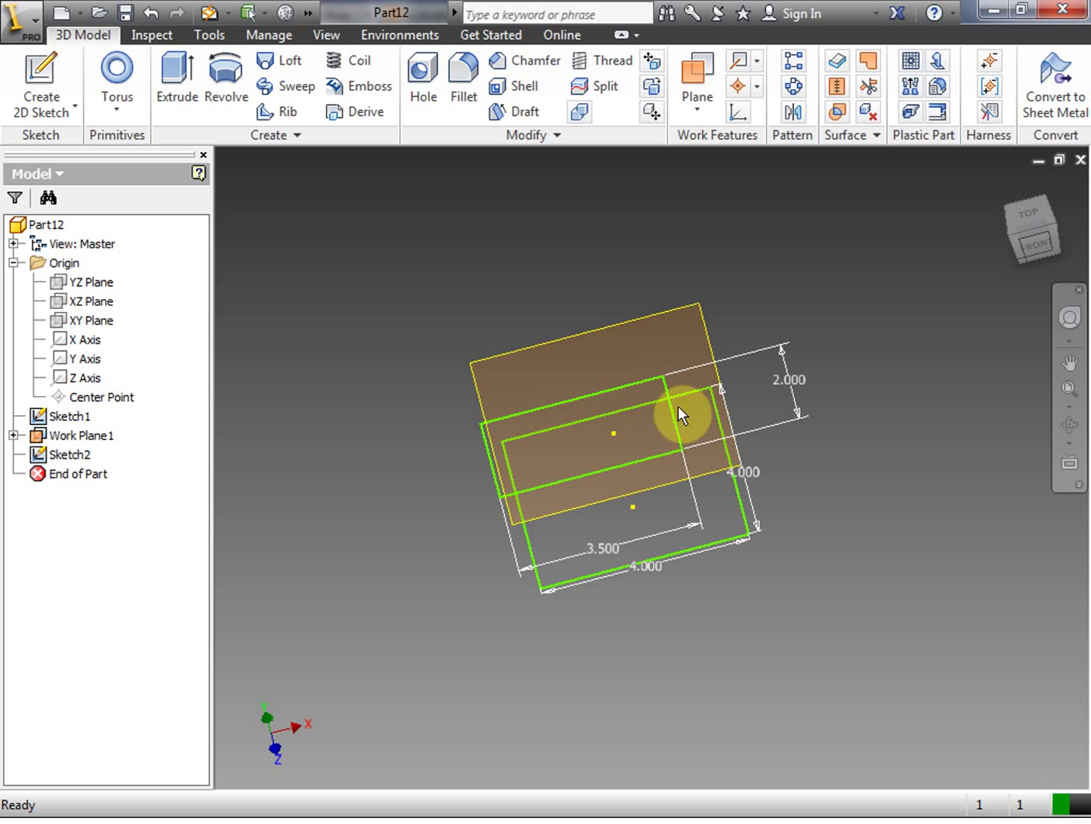
pyautogui.click(89, 306)
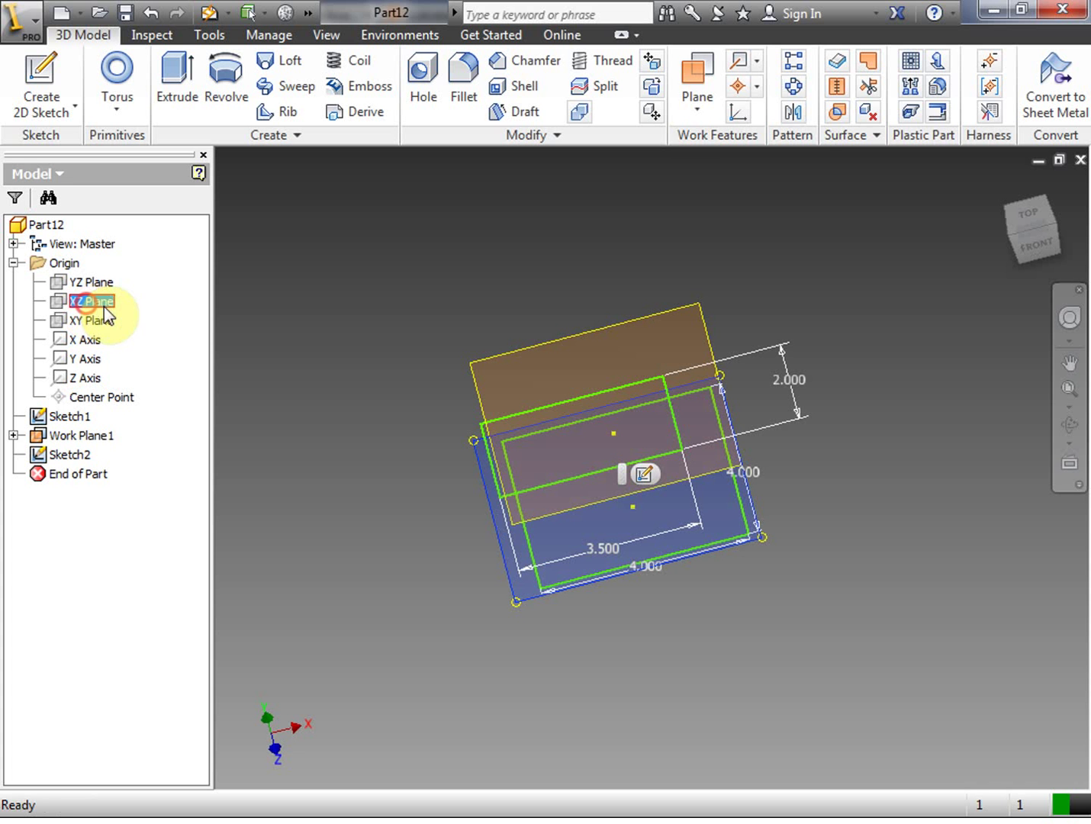
pyautogui.click(697, 76)
pyautogui.moveTo(516, 600); pyautogui.dragTo(503, 450)
pyautogui.click(571, 244)
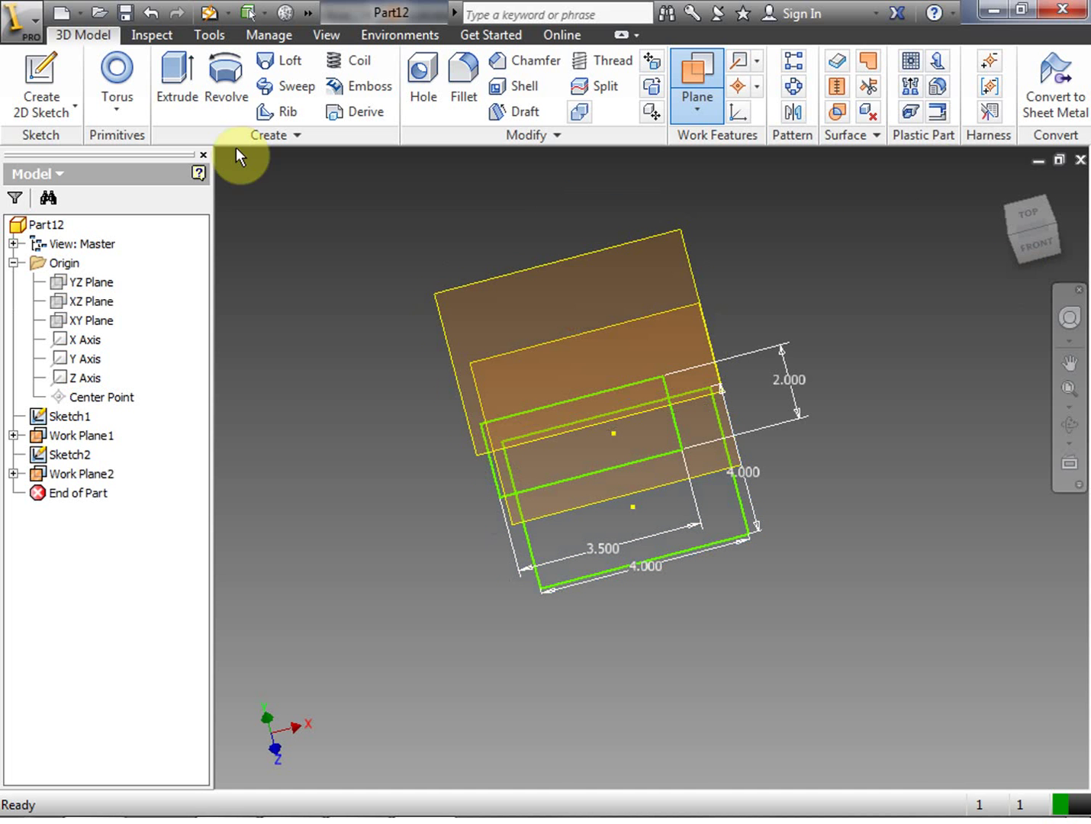
pyautogui.click(1027, 247)
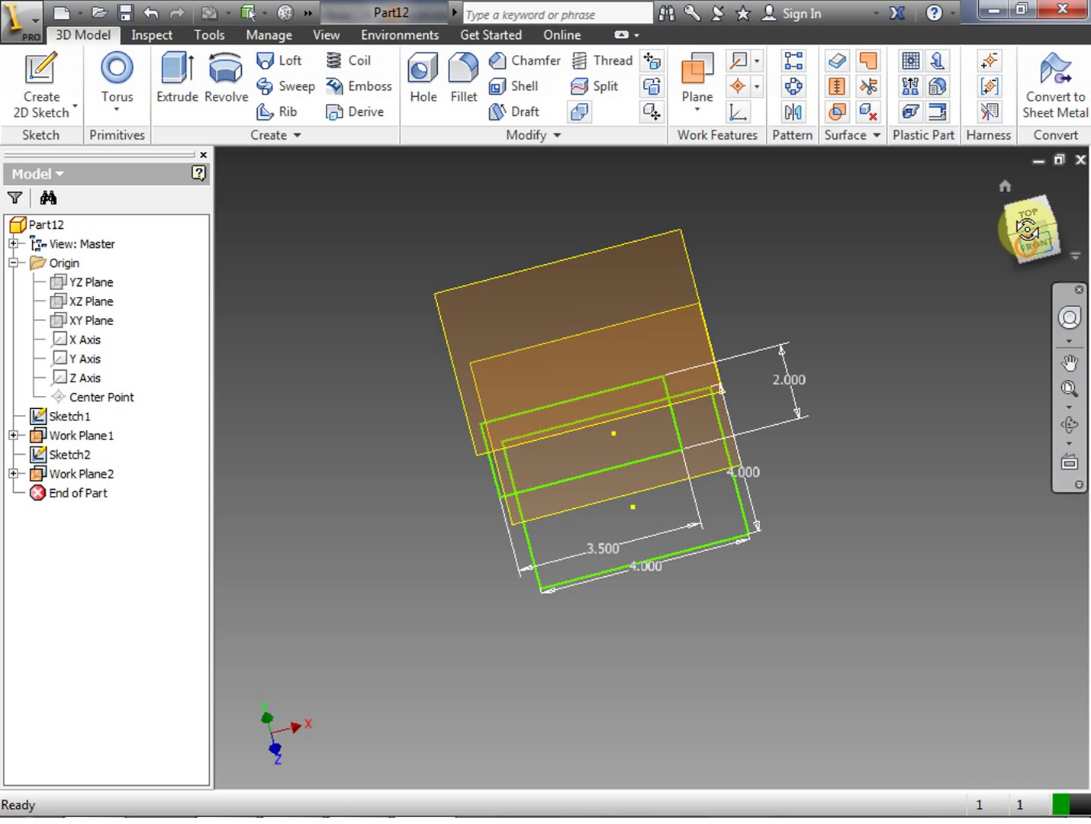
pyautogui.moveTo(1009, 194); pyautogui.dragTo(1019, 220)
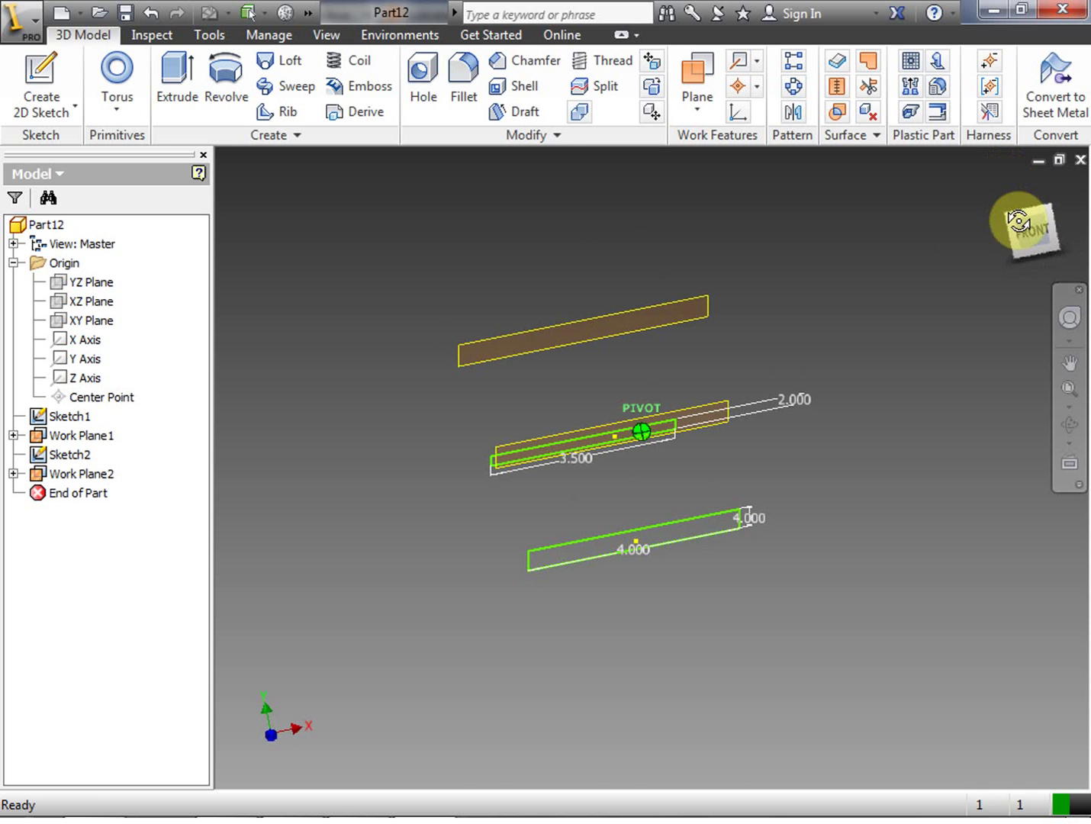
# Start Sketch3 on Work Plane2 and draw a small circle inside the rectangle.
pyautogui.click(52, 90)
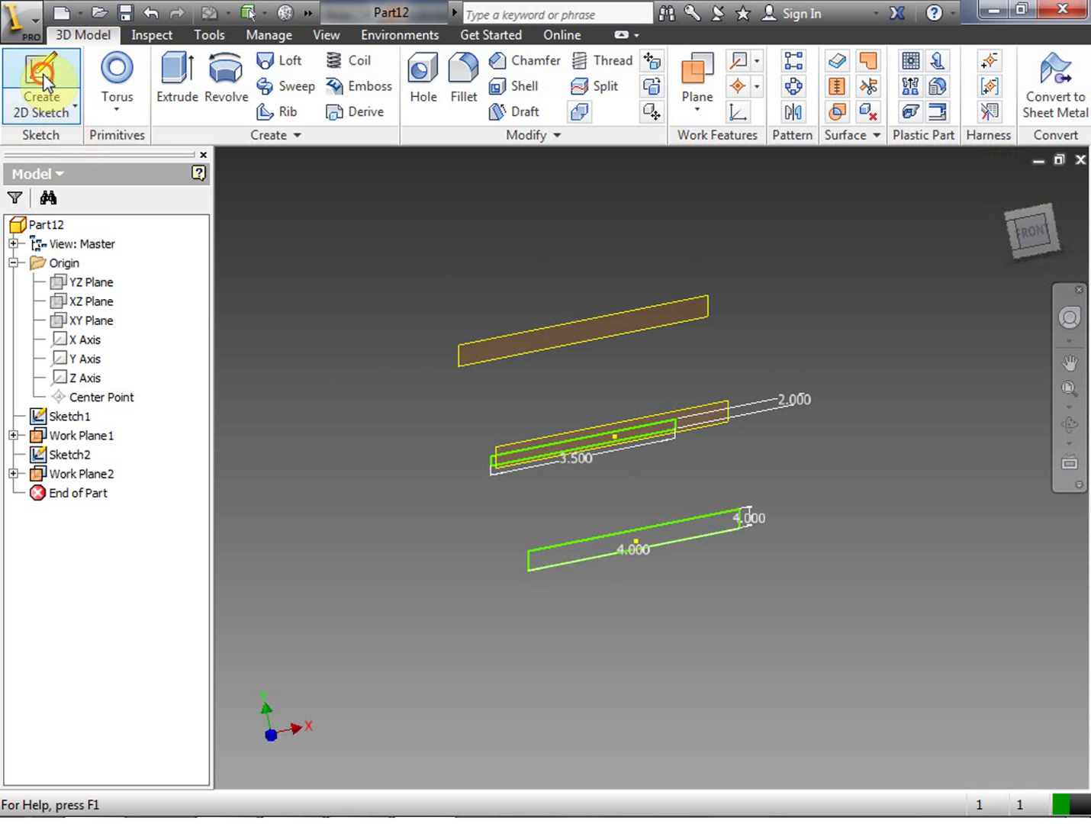
pyautogui.click(526, 345)
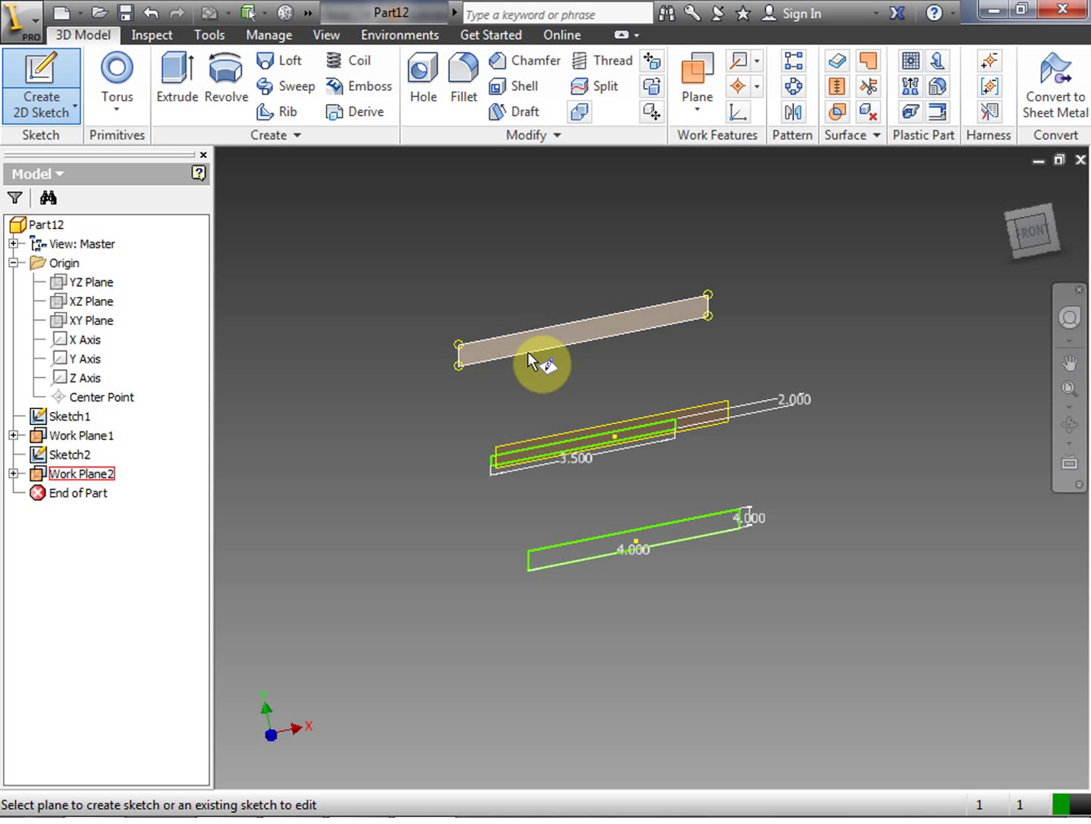
pyautogui.click(530, 351)
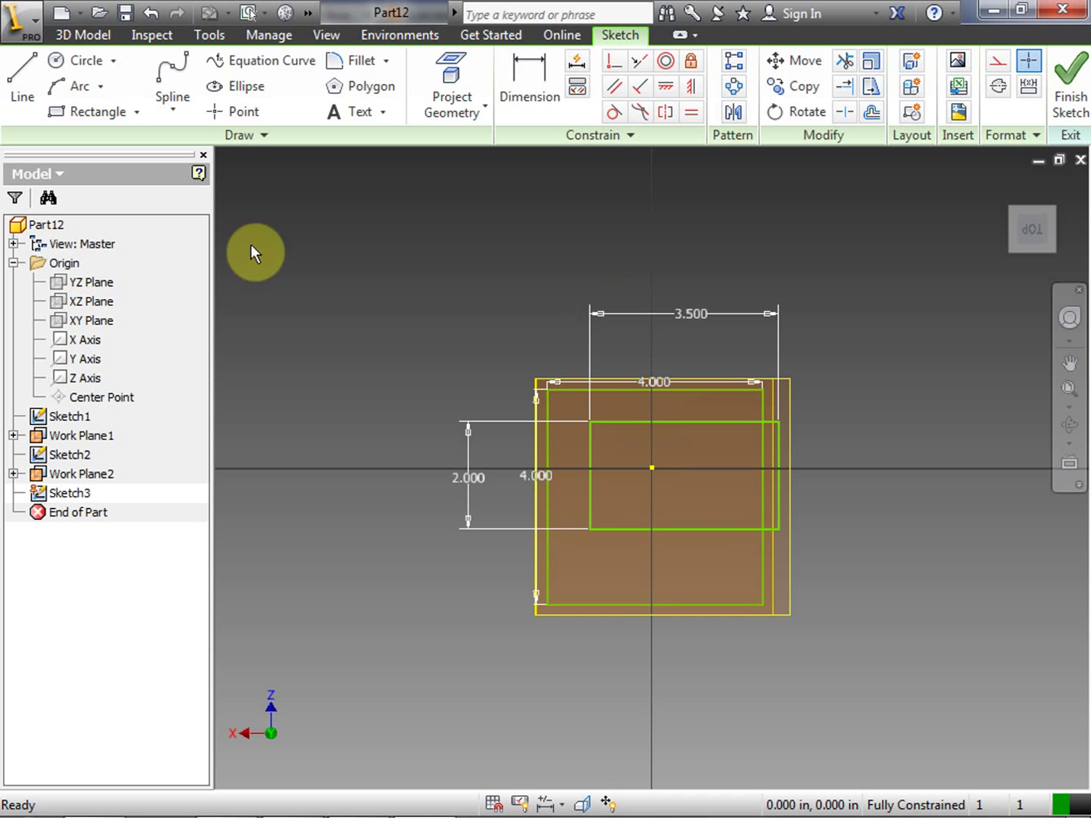
pyautogui.click(83, 70)
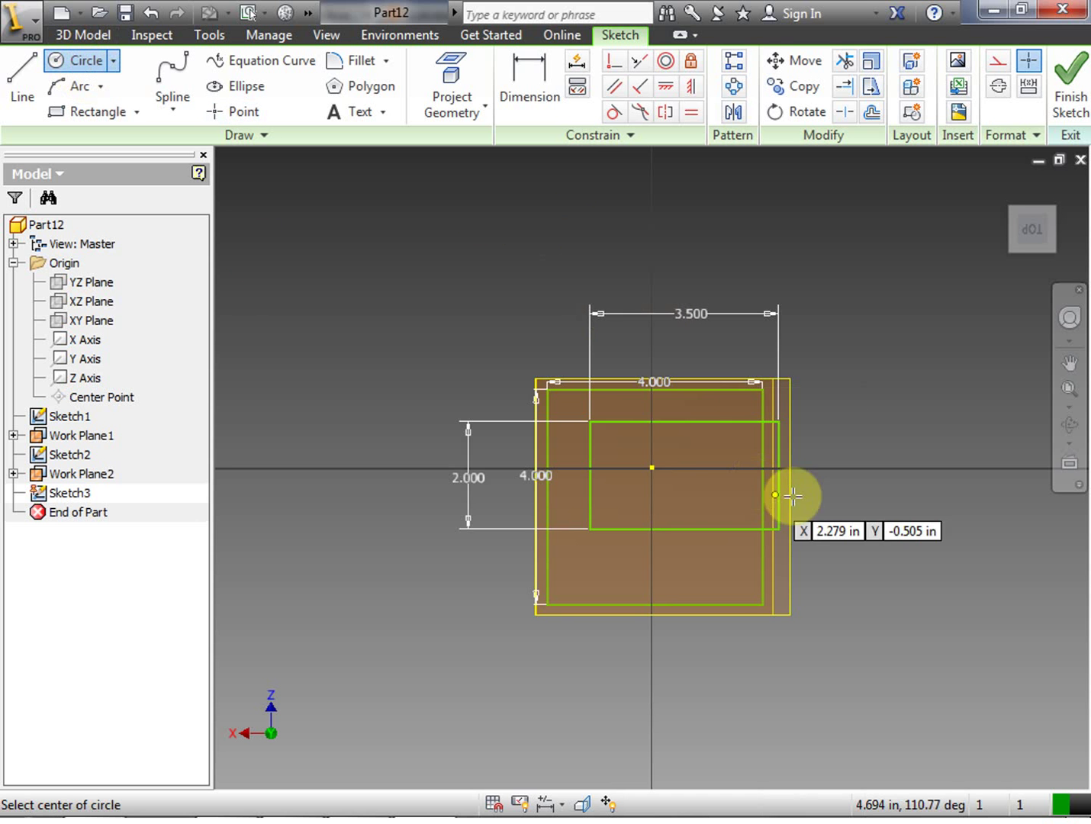
pyautogui.click(767, 456)
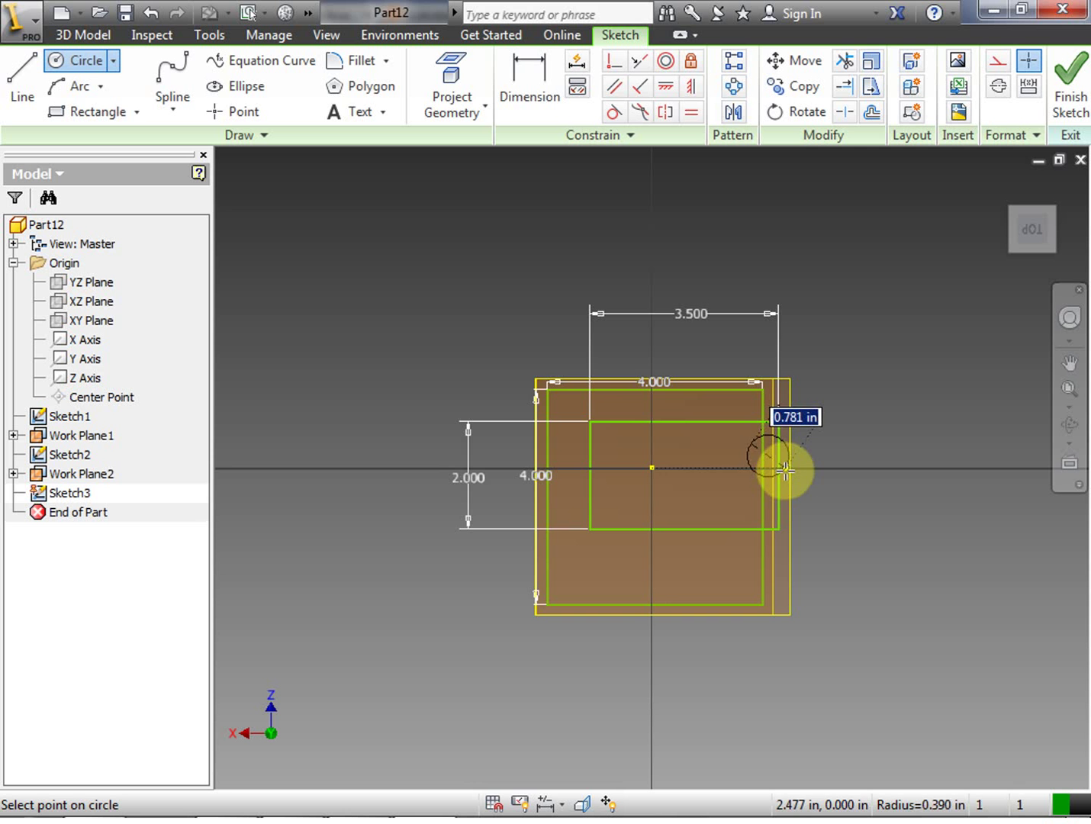
pyautogui.click(785, 470)
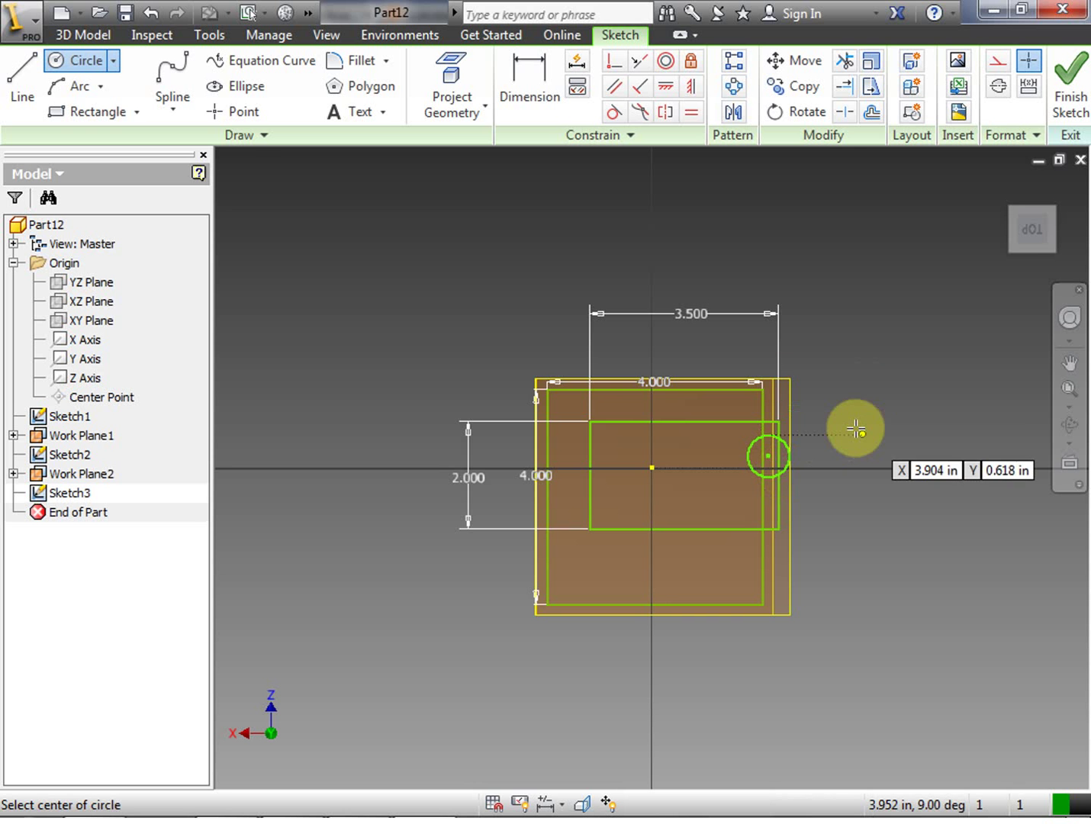
pyautogui.rightClick(405, 329)
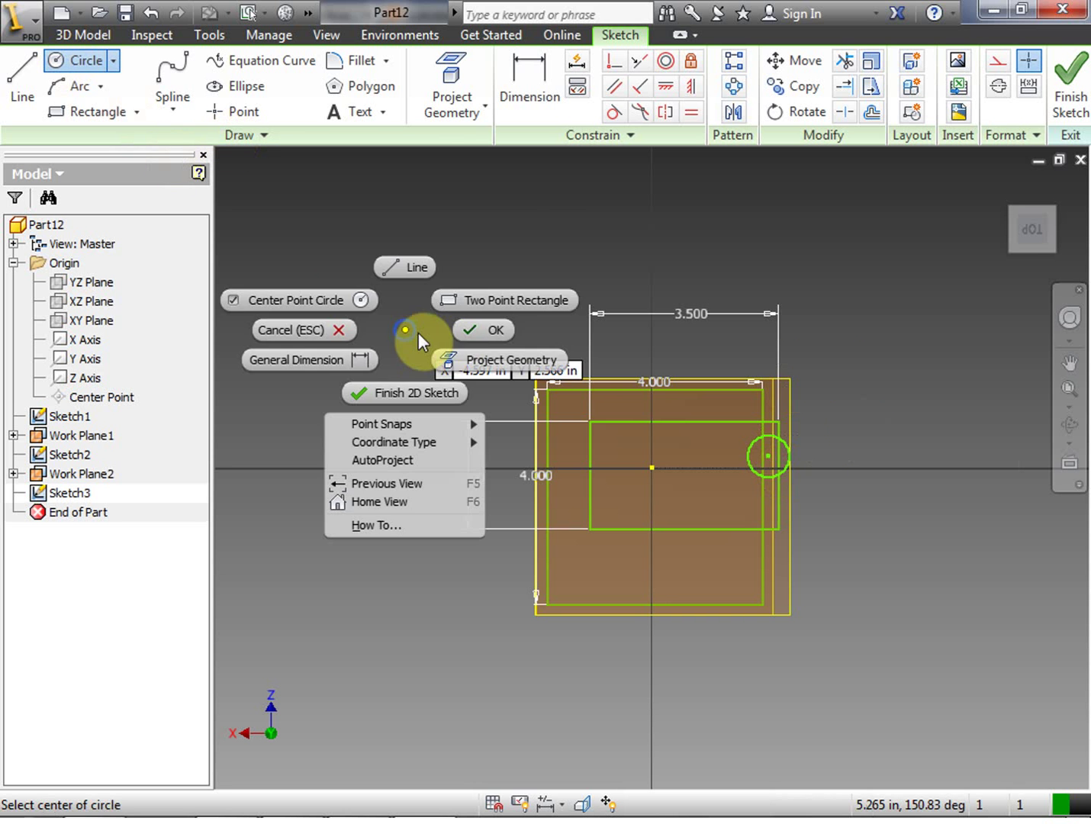
pyautogui.click(476, 326)
pyautogui.moveTo(766, 456); pyautogui.dragTo(767, 479)
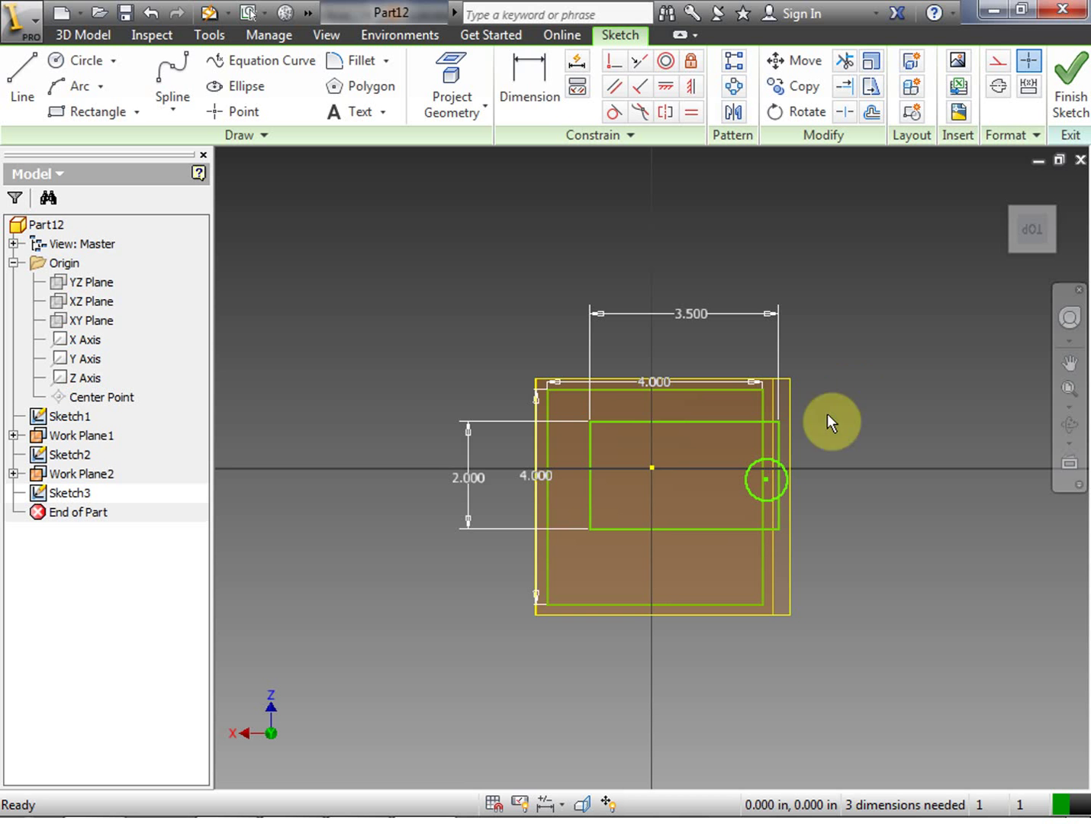
# Dimension the circle to a 0.500 in diameter.
pyautogui.press('d')
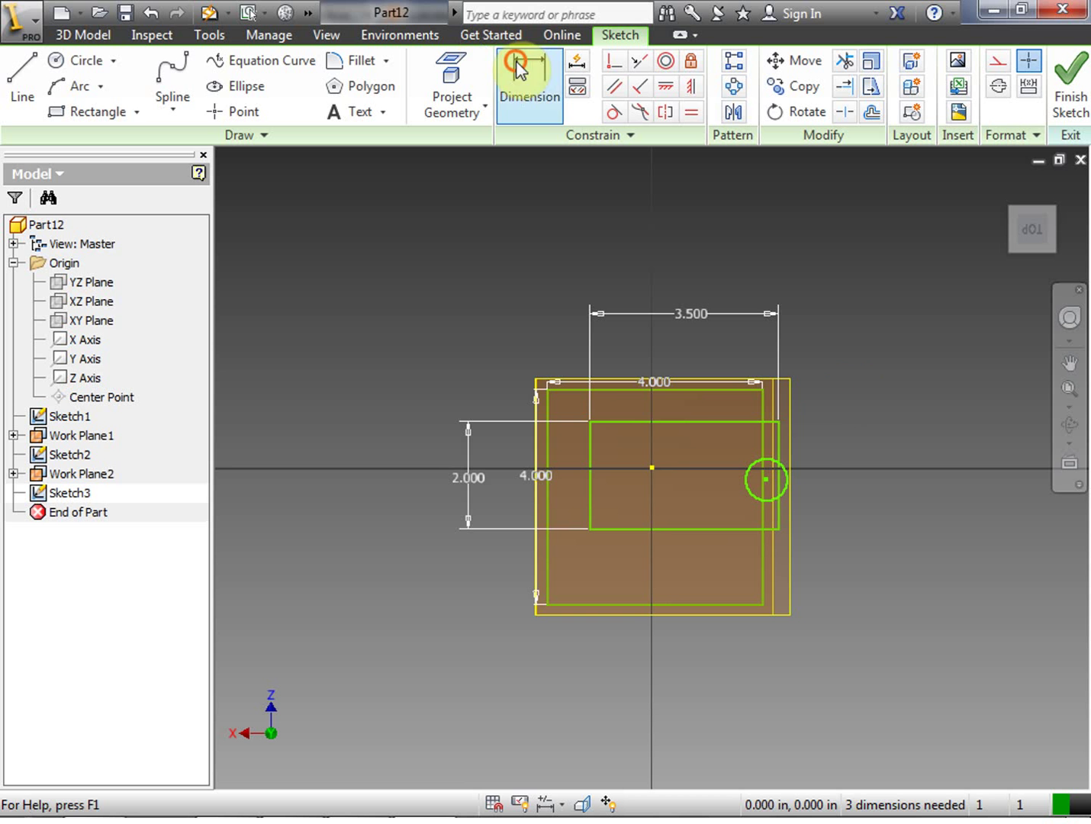
pyautogui.click(782, 465)
pyautogui.click(832, 439)
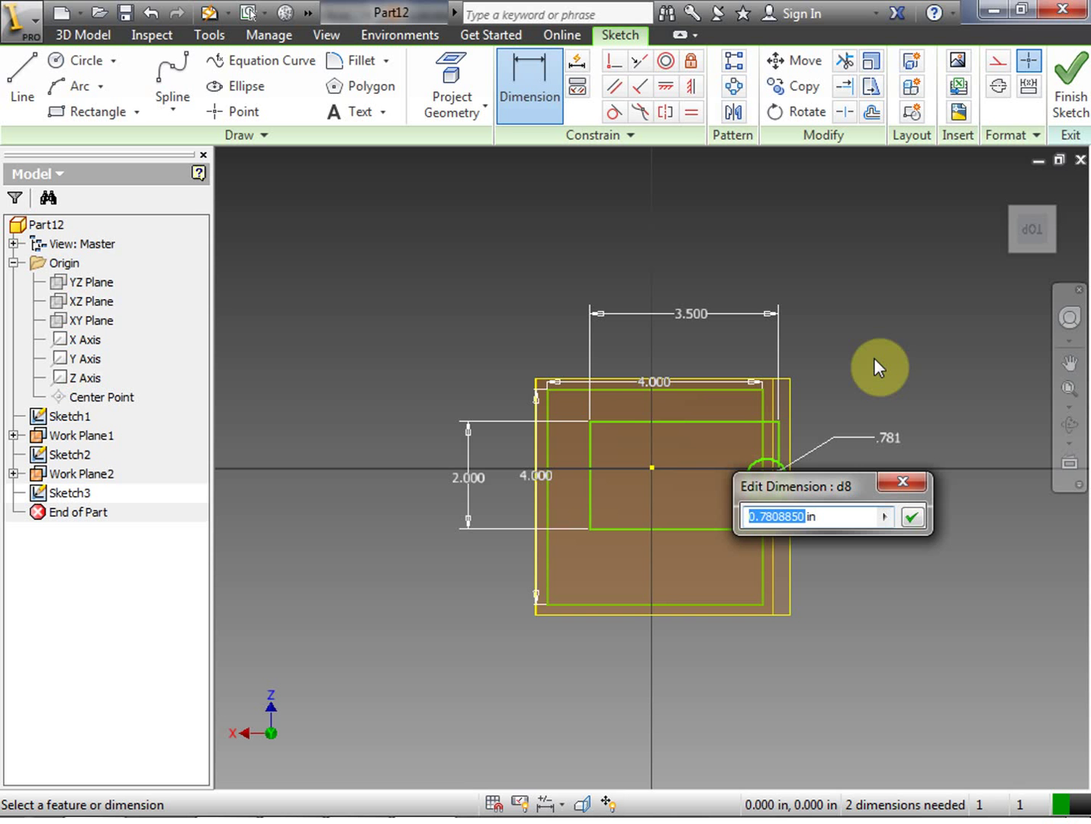
pyautogui.write('.5')
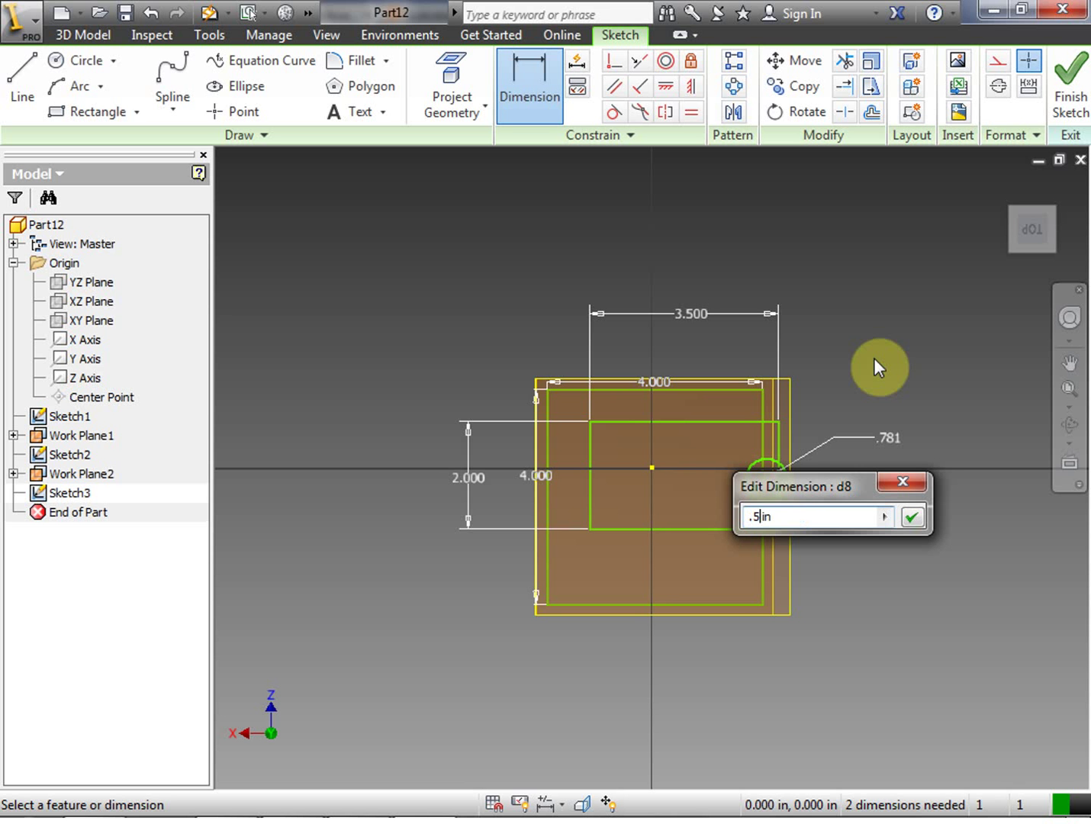
pyautogui.click(913, 517)
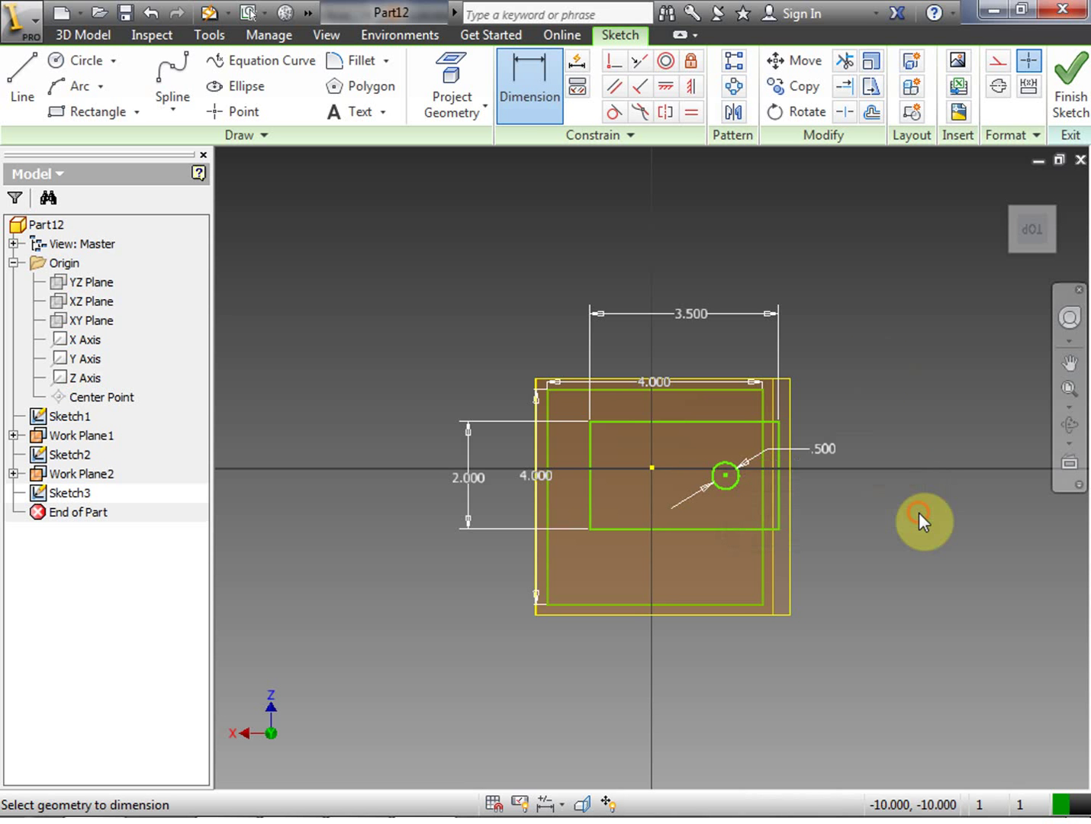
pyautogui.rightClick(919, 517)
pyautogui.click(977, 512)
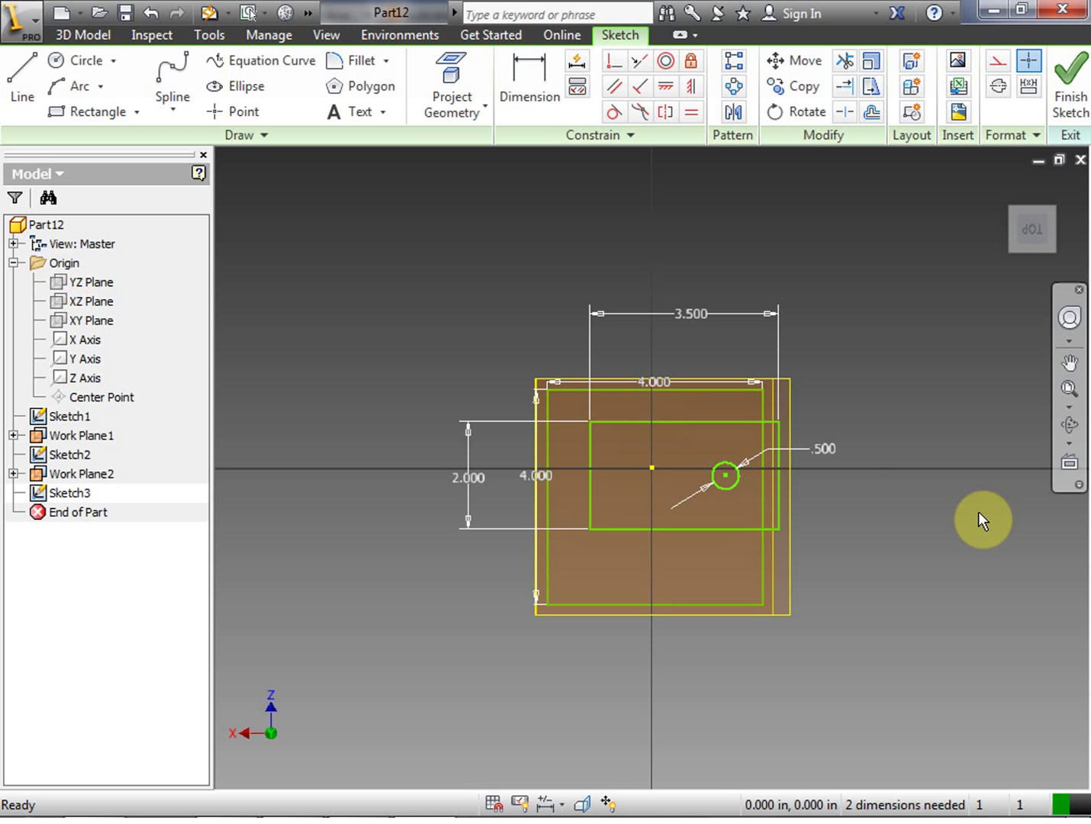
# Finish Sketch3 and open the Loft dialog with Solids output, moved out of the way.
pyautogui.rightClick(979, 510)
pyautogui.click(948, 569)
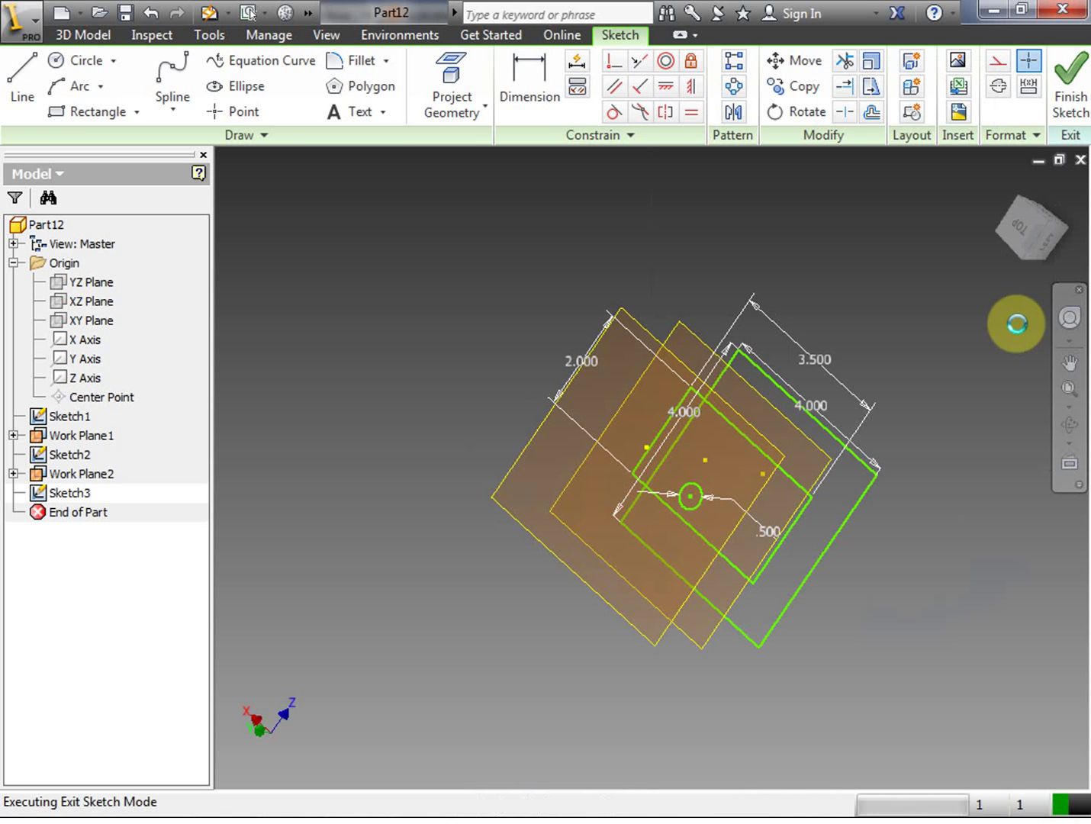
pyautogui.moveTo(1046, 239)
pyautogui.mouseDown()
pyautogui.moveTo(975, 190)
pyautogui.moveTo(900, 179)
pyautogui.moveTo(909, 267)
pyautogui.moveTo(869, 263)
pyautogui.mouseUp()
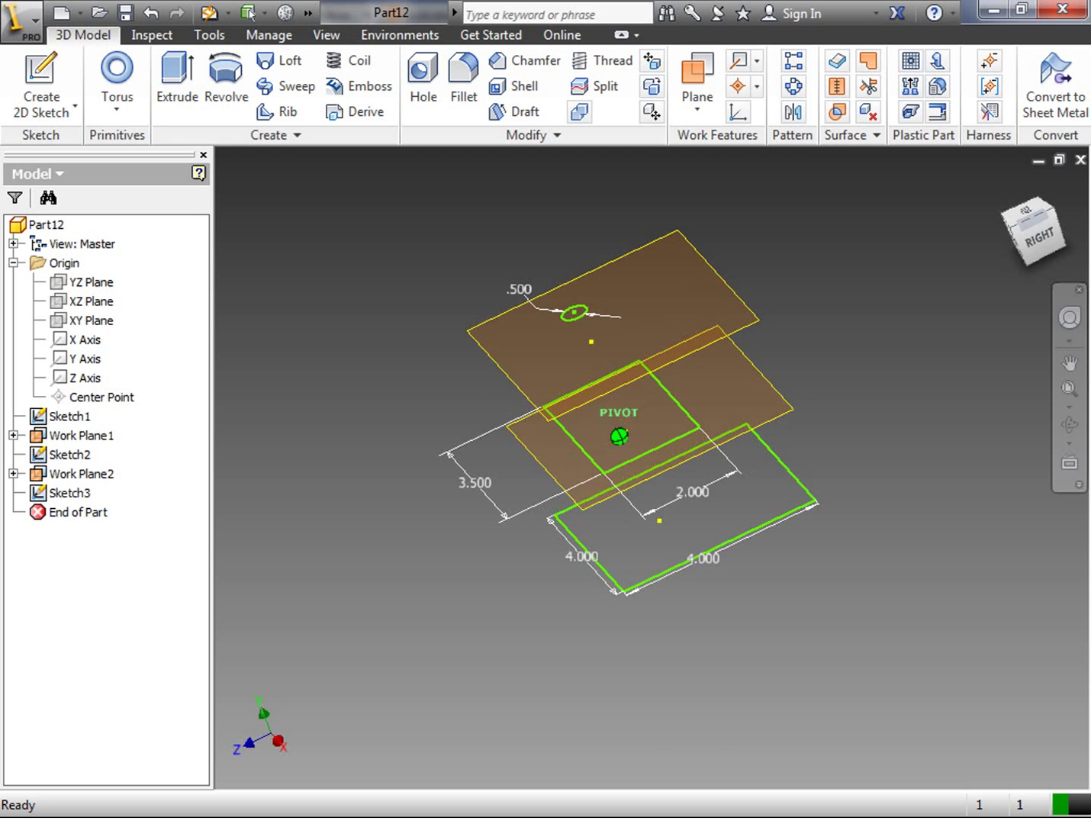
pyautogui.click(277, 61)
pyautogui.moveTo(410, 157); pyautogui.dragTo(212, 48)
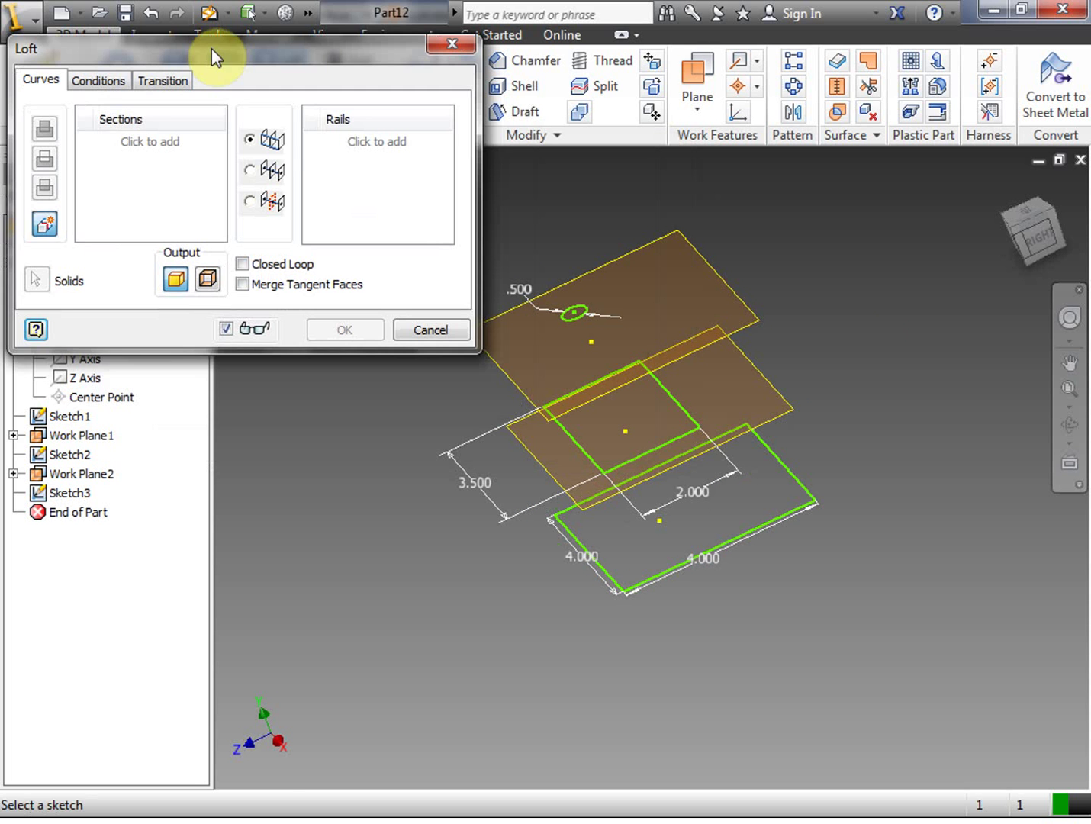
# Loft Sketch1's square, Sketch2's rectangle and Sketch3's circle into the solid Loft1.
pyautogui.click(656, 573)
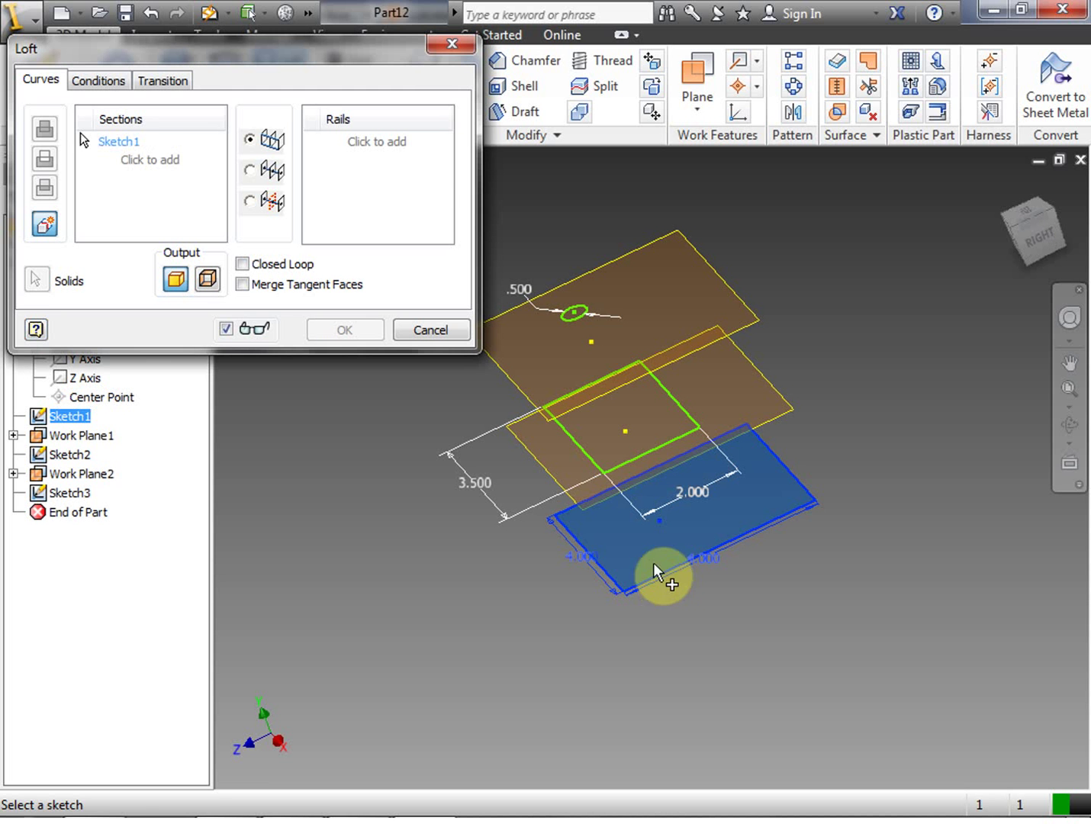
pyautogui.click(636, 455)
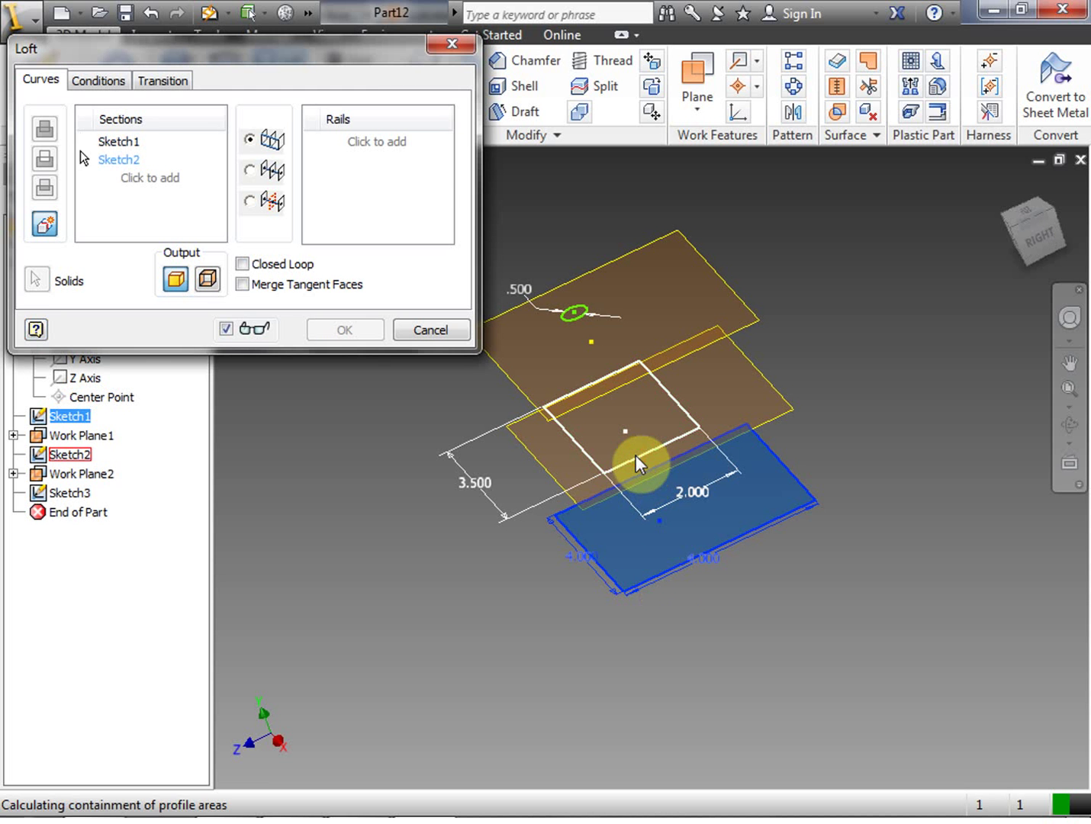
pyautogui.click(578, 319)
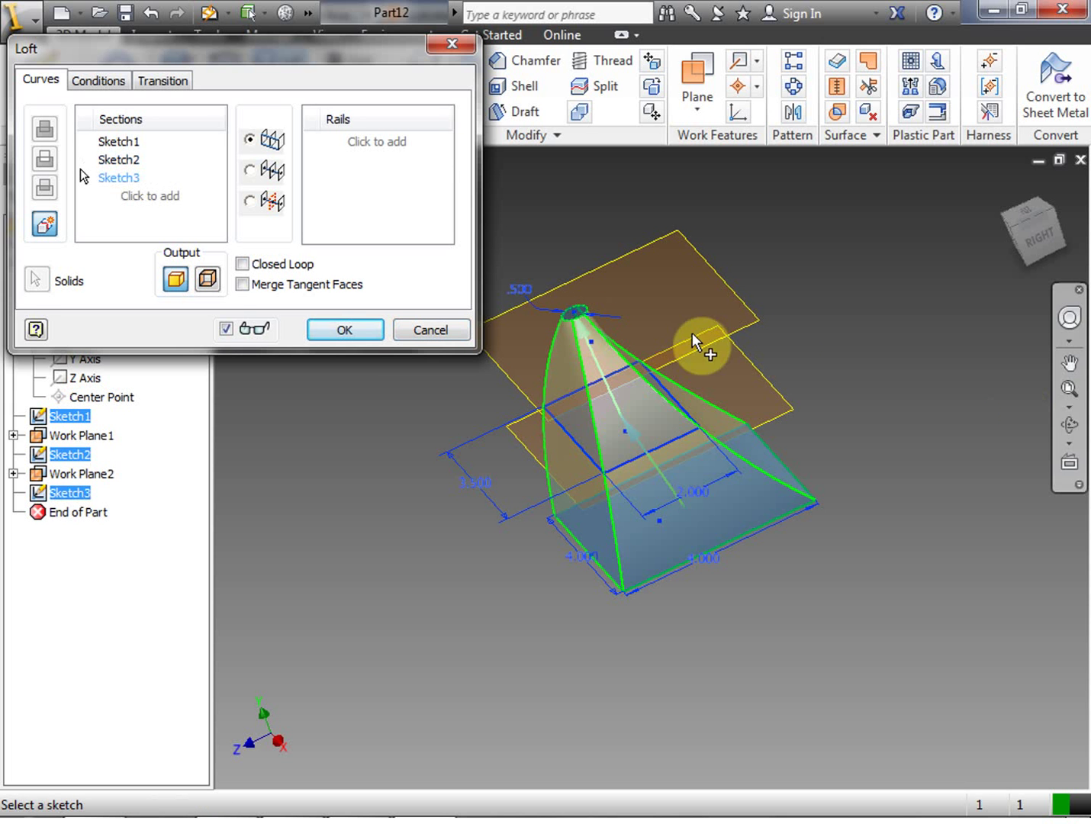
pyautogui.click(344, 330)
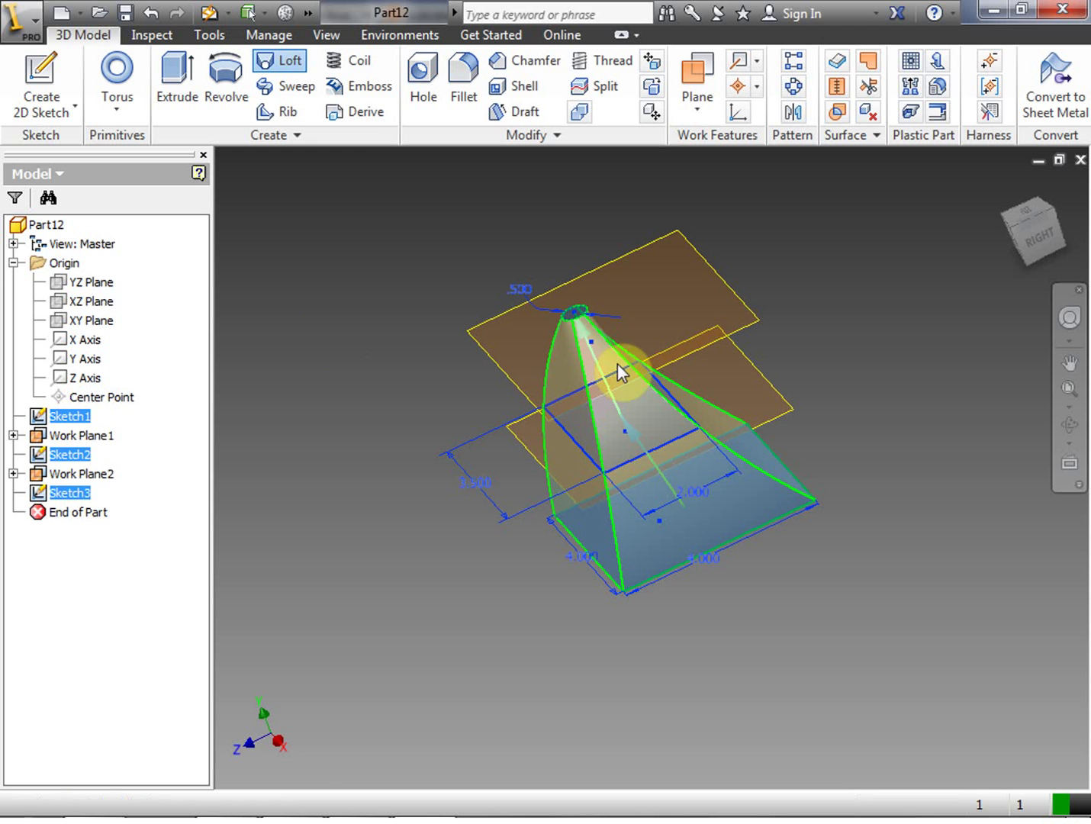
pyautogui.moveTo(1033, 242)
pyautogui.mouseDown()
pyautogui.moveTo(1011, 200)
pyautogui.moveTo(935, 201)
pyautogui.moveTo(932, 251)
pyautogui.moveTo(877, 249)
pyautogui.moveTo(865, 225)
pyautogui.moveTo(832, 263)
pyautogui.moveTo(793, 273)
pyautogui.moveTo(778, 216)
pyautogui.moveTo(843, 208)
pyautogui.moveTo(322, 517)
pyautogui.mouseUp()
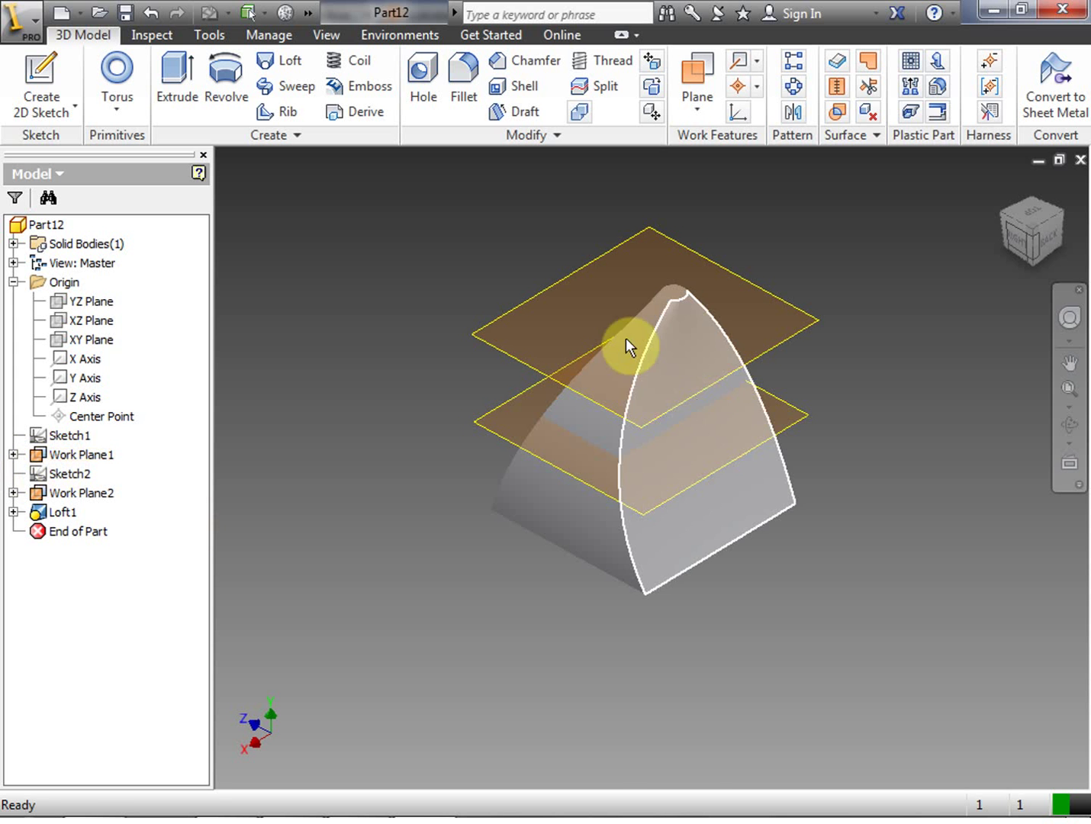
# Turn off visibility for Work Plane1 and Work Plane2.
pyautogui.doubleClick(65, 455)
pyautogui.rightClick(64, 451)
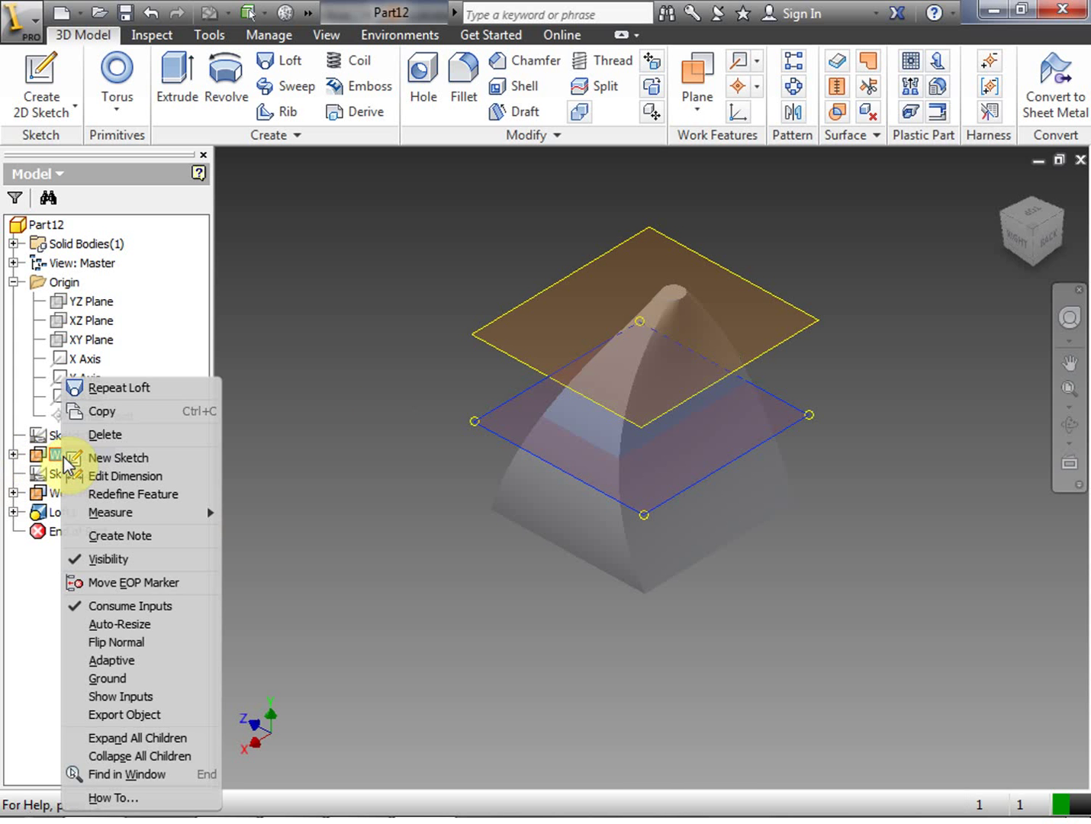
pyautogui.click(139, 559)
pyautogui.rightClick(76, 494)
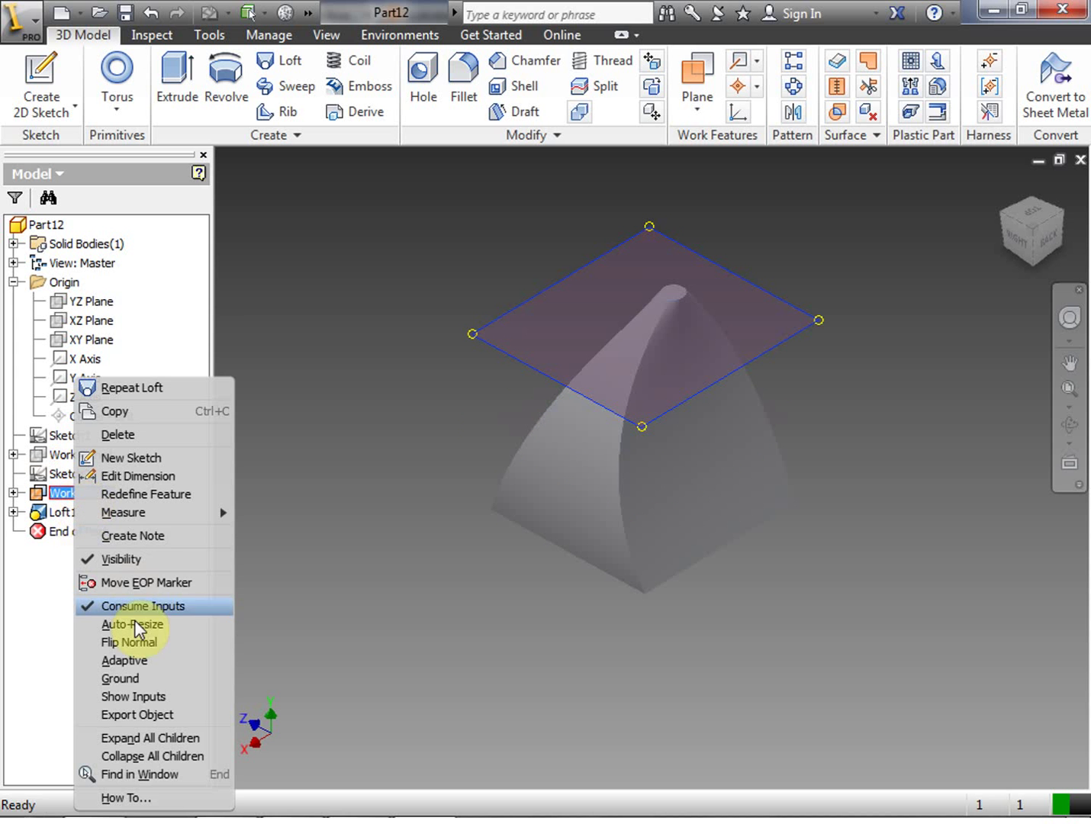
pyautogui.click(144, 558)
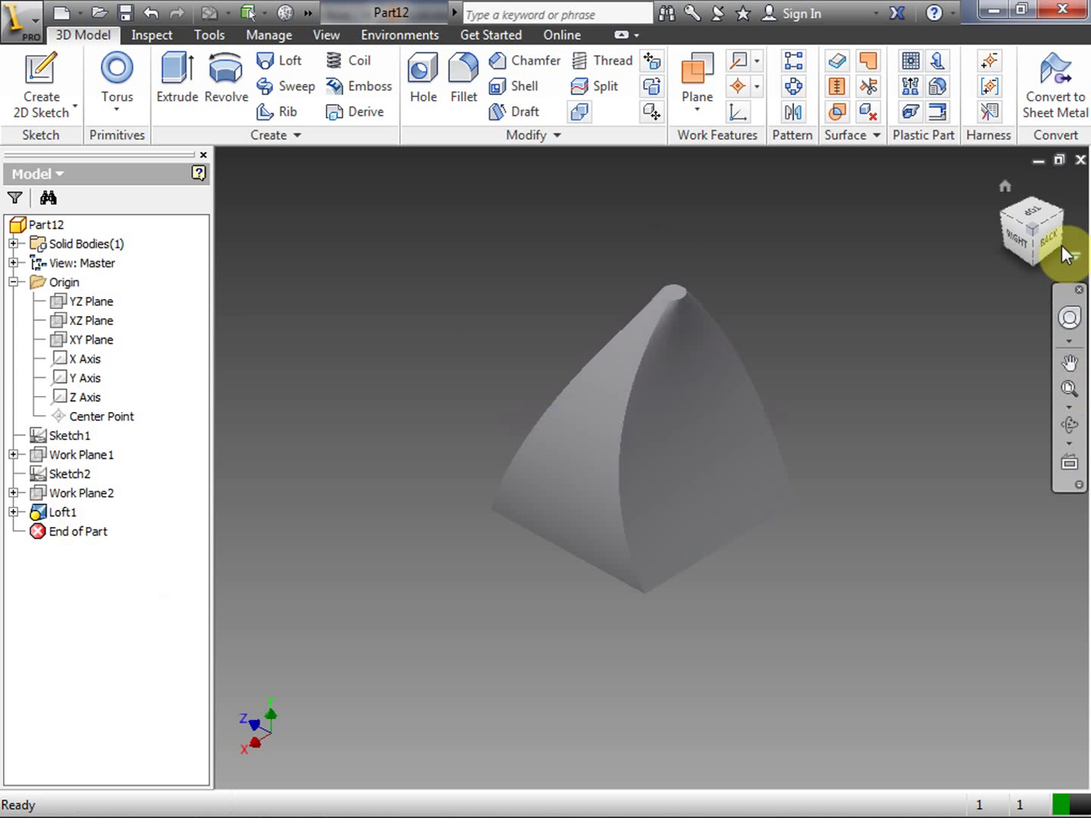
pyautogui.moveTo(1046, 236)
pyautogui.mouseDown()
pyautogui.moveTo(978, 294)
pyautogui.moveTo(883, 297)
pyautogui.mouseUp()
pyautogui.moveTo(708, 315); pyautogui.dragTo(728, 280)
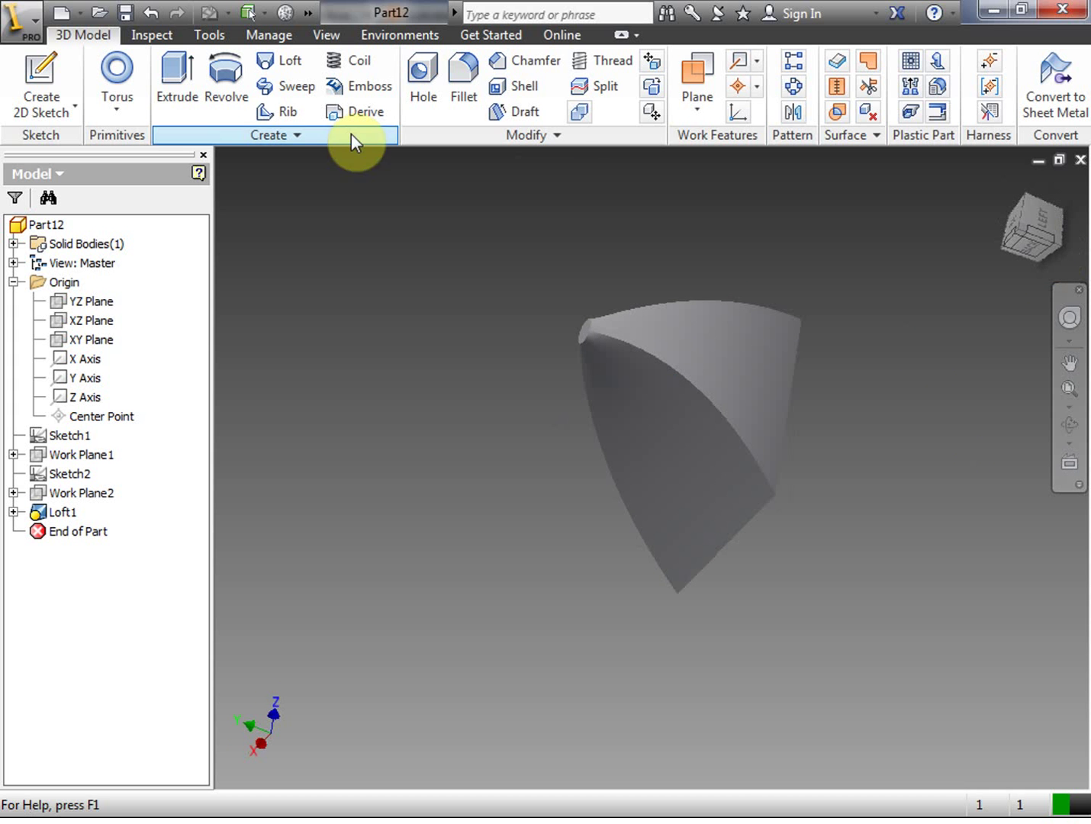
# Apply the Gold - Metal appearance to the lofted part.
pyautogui.click(709, 360)
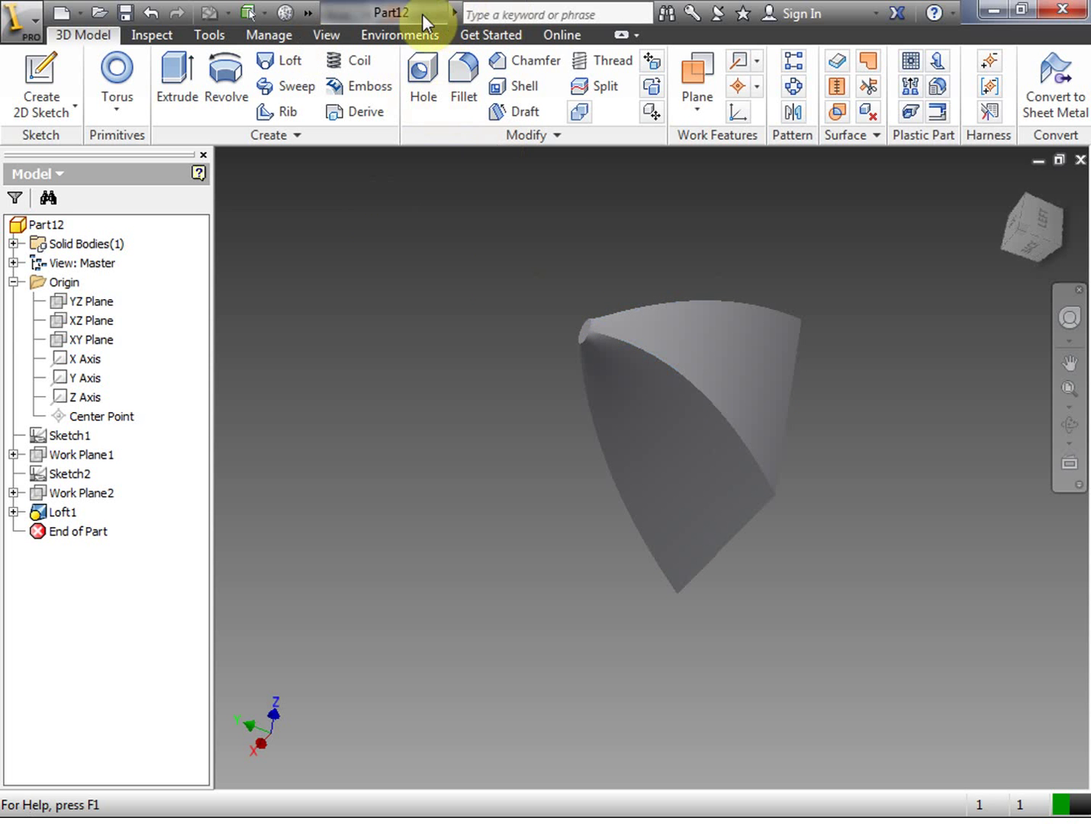
pyautogui.click(306, 14)
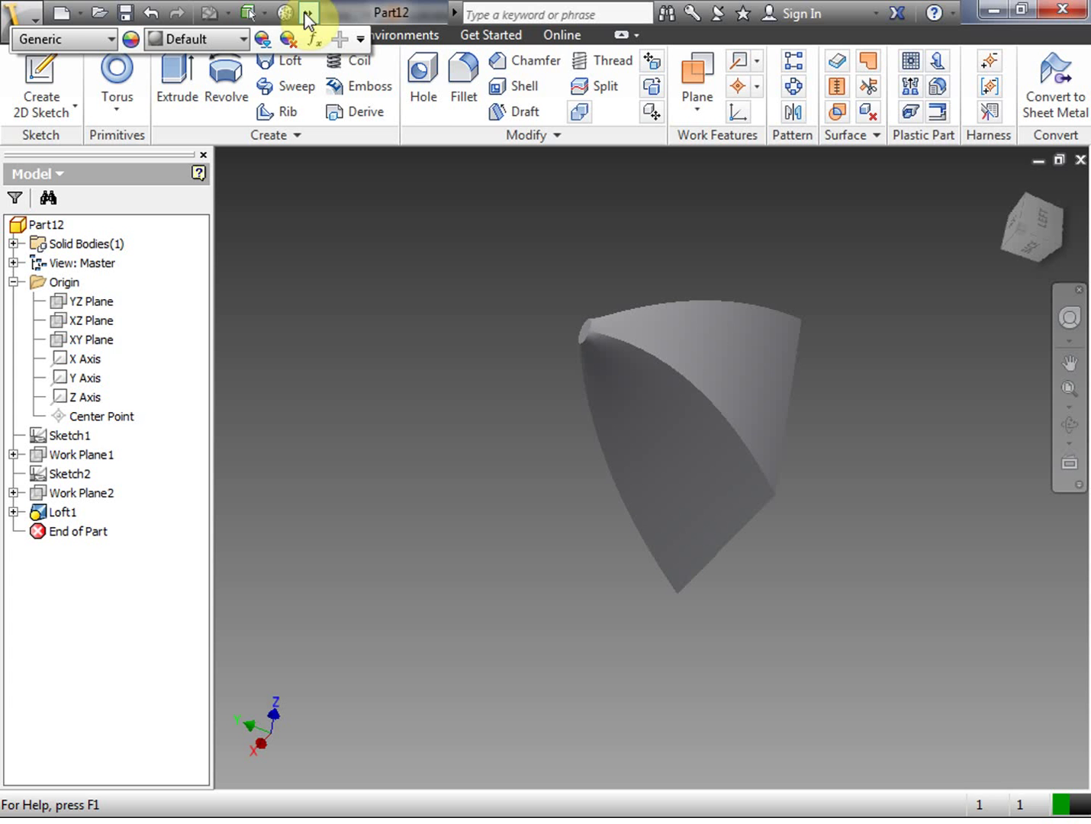
pyautogui.click(394, 220)
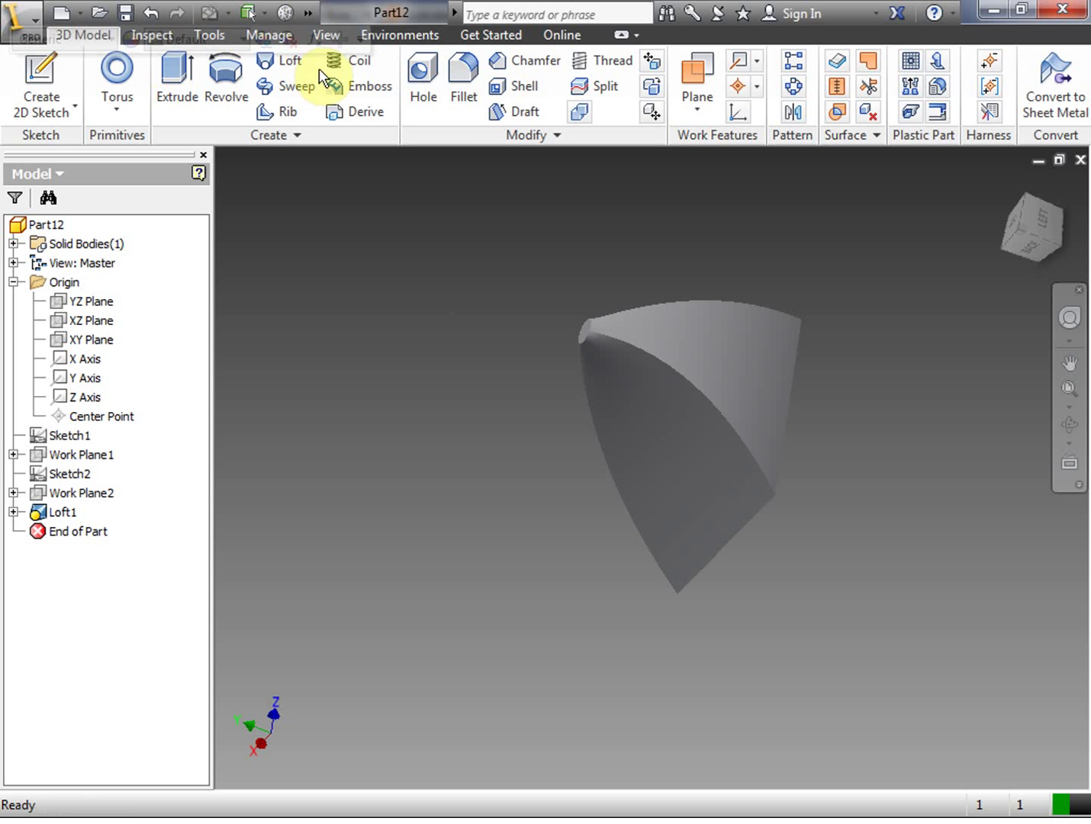
pyautogui.click(309, 14)
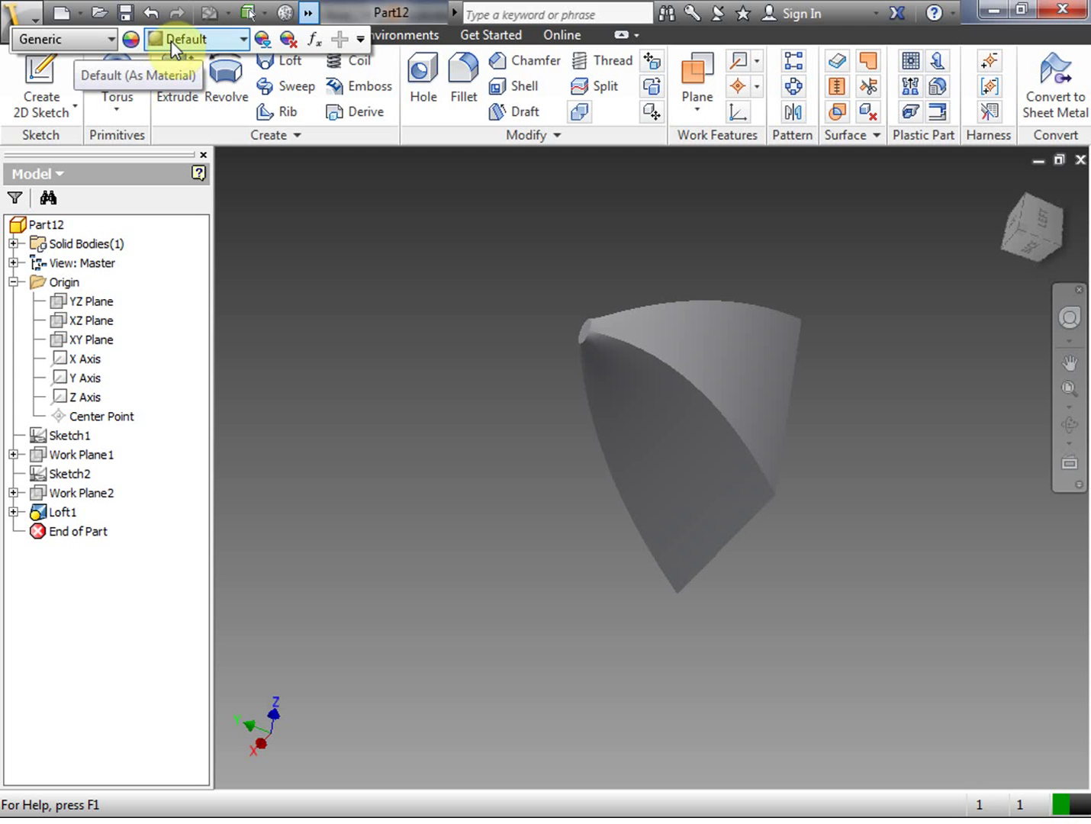
pyautogui.click(243, 41)
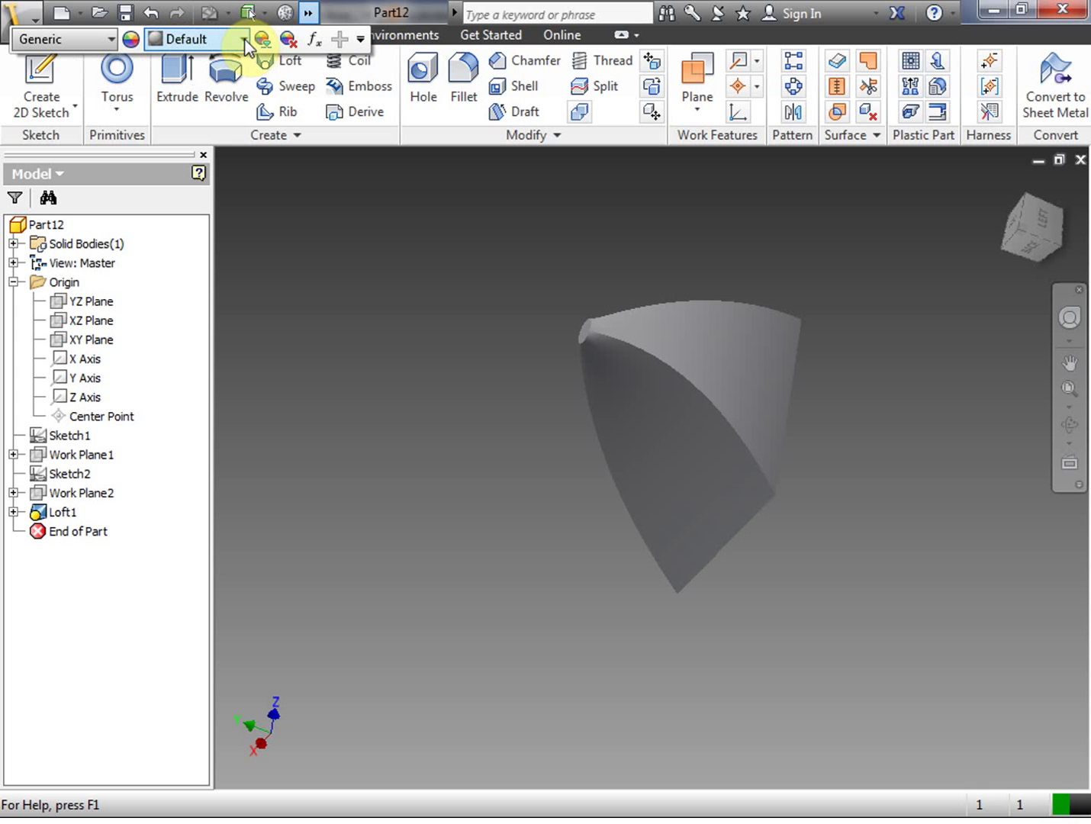
pyautogui.click(243, 41)
pyautogui.scroll(-1, 243, 228)
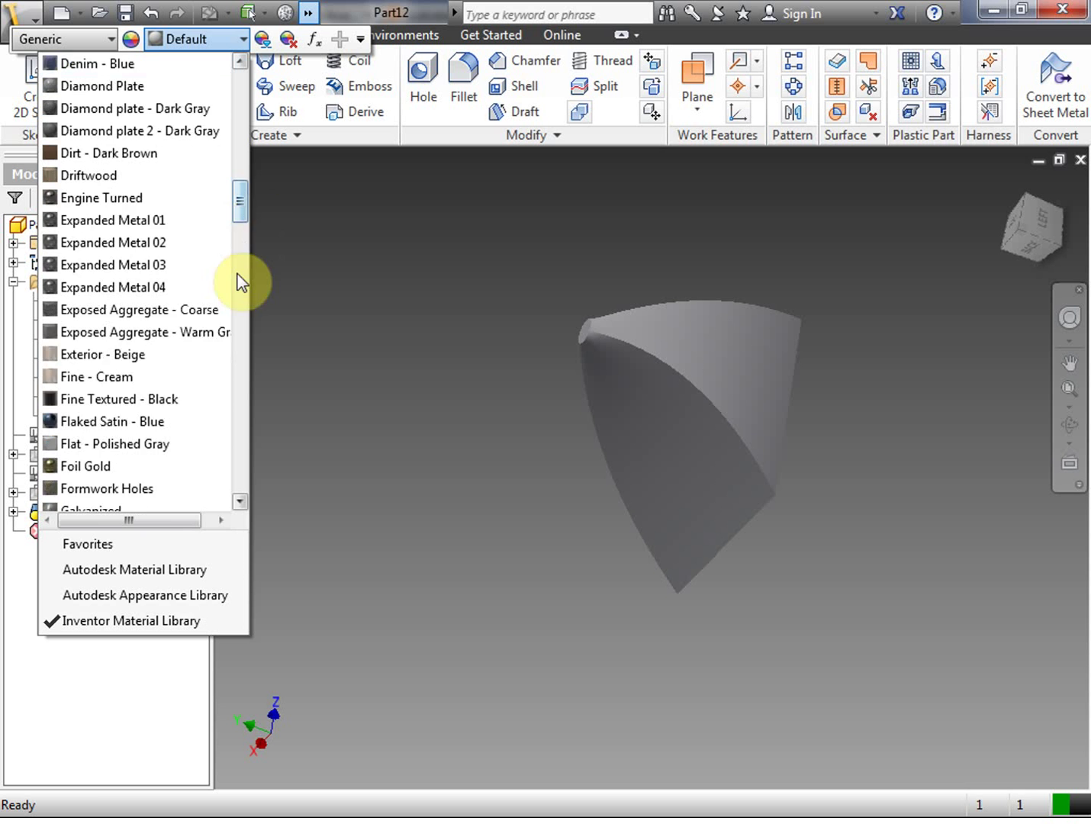
pyautogui.scroll(-13, 237, 274)
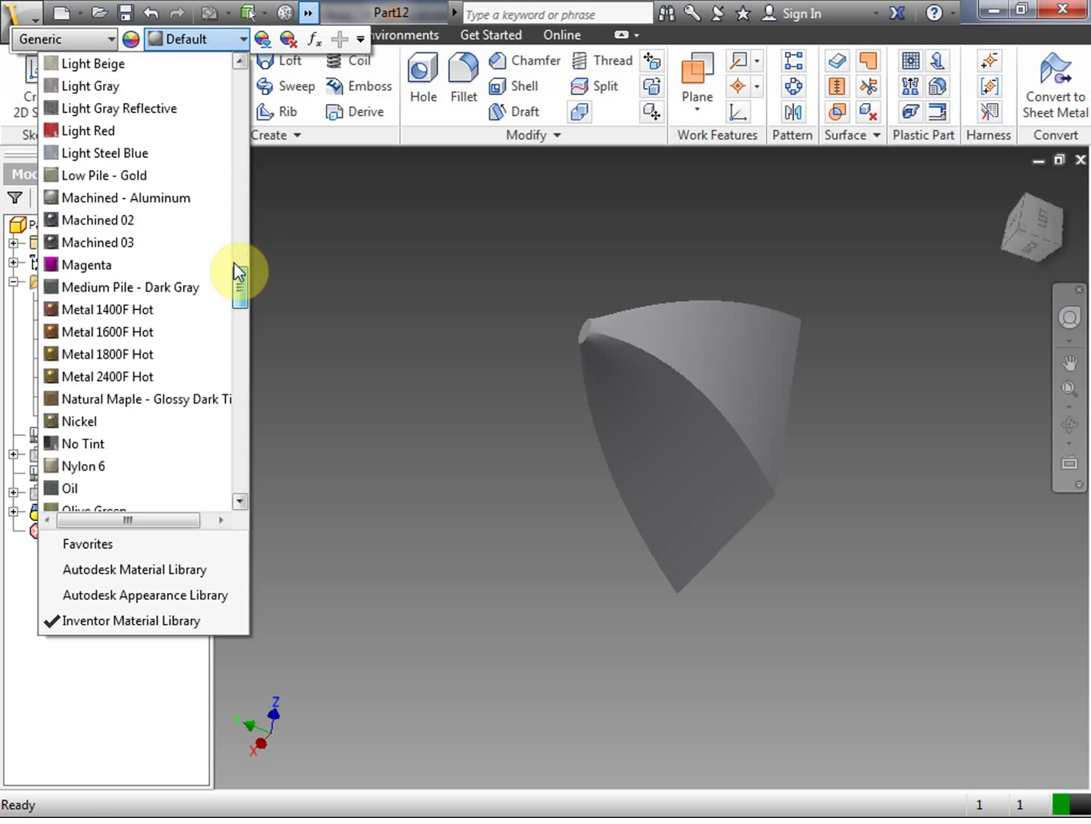
pyautogui.scroll(12, 232, 207)
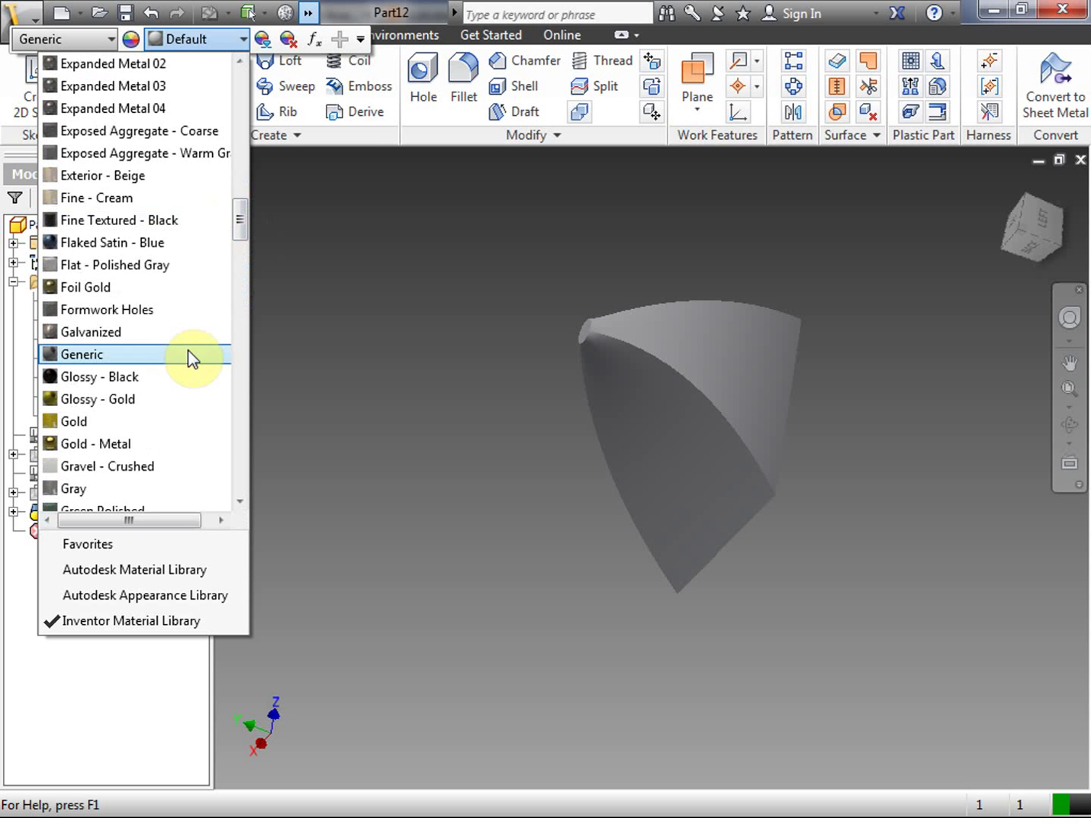
pyautogui.click(121, 444)
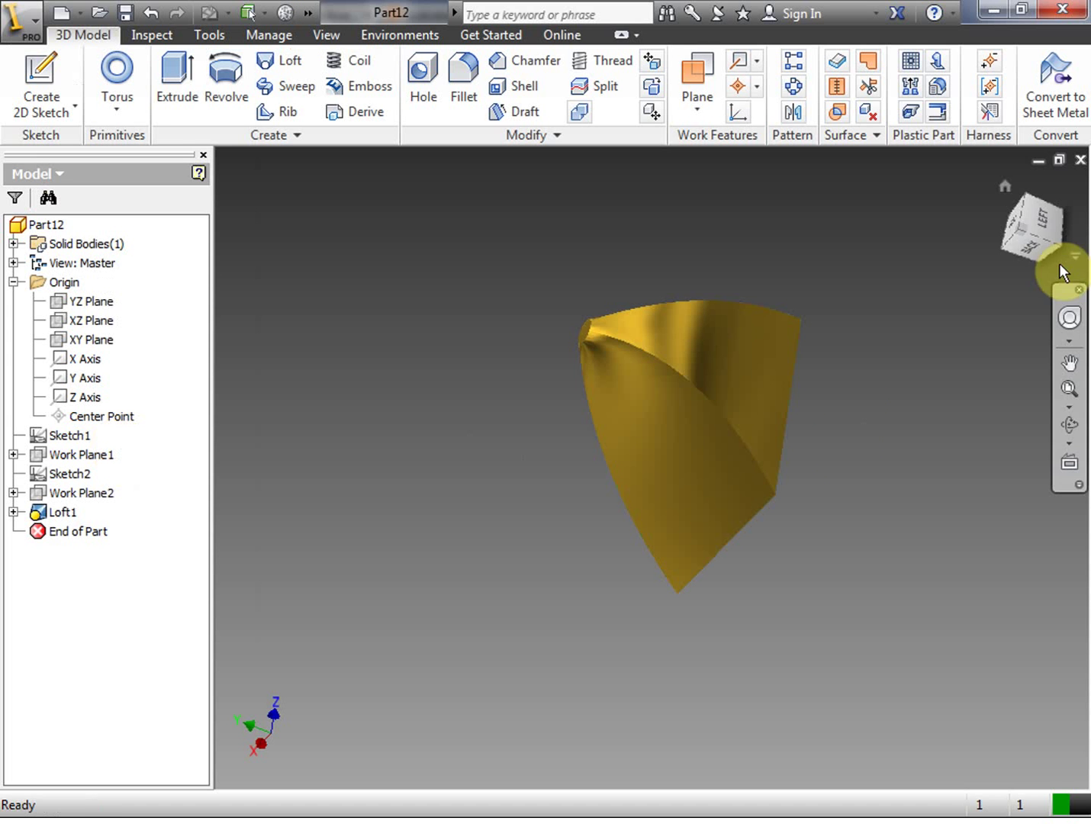
pyautogui.moveTo(1026, 239)
pyautogui.mouseDown()
pyautogui.moveTo(984, 256)
pyautogui.moveTo(988, 206)
pyautogui.moveTo(1052, 190)
pyautogui.moveTo(1059, 283)
pyautogui.mouseUp()
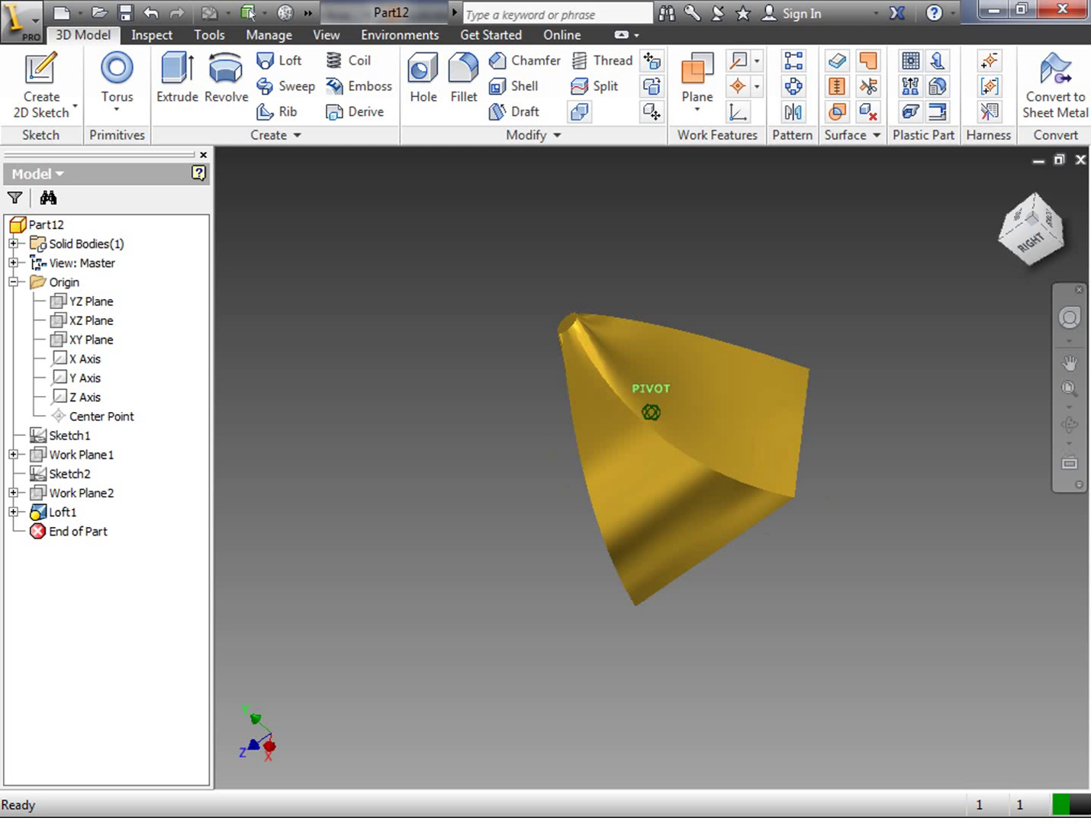
# Change the part's appearance from Gold - Metal to Machined 02.
pyautogui.click(308, 13)
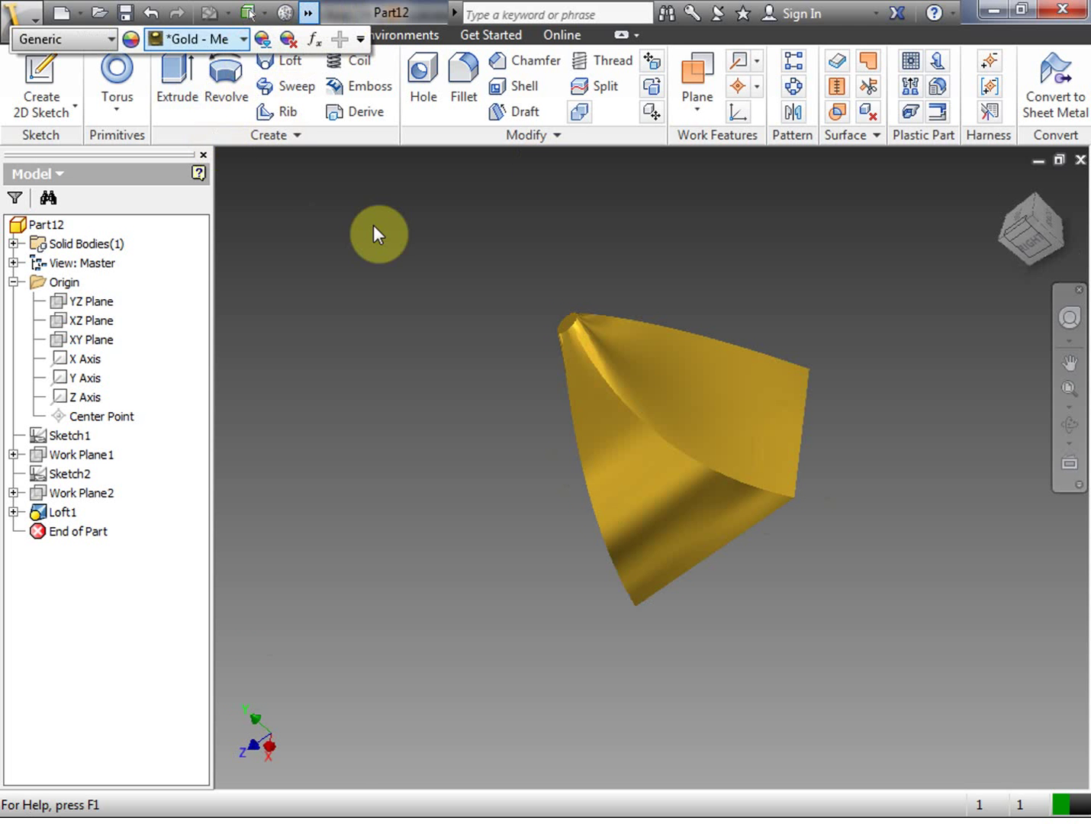
pyautogui.moveTo(239, 264); pyautogui.dragTo(244, 478)
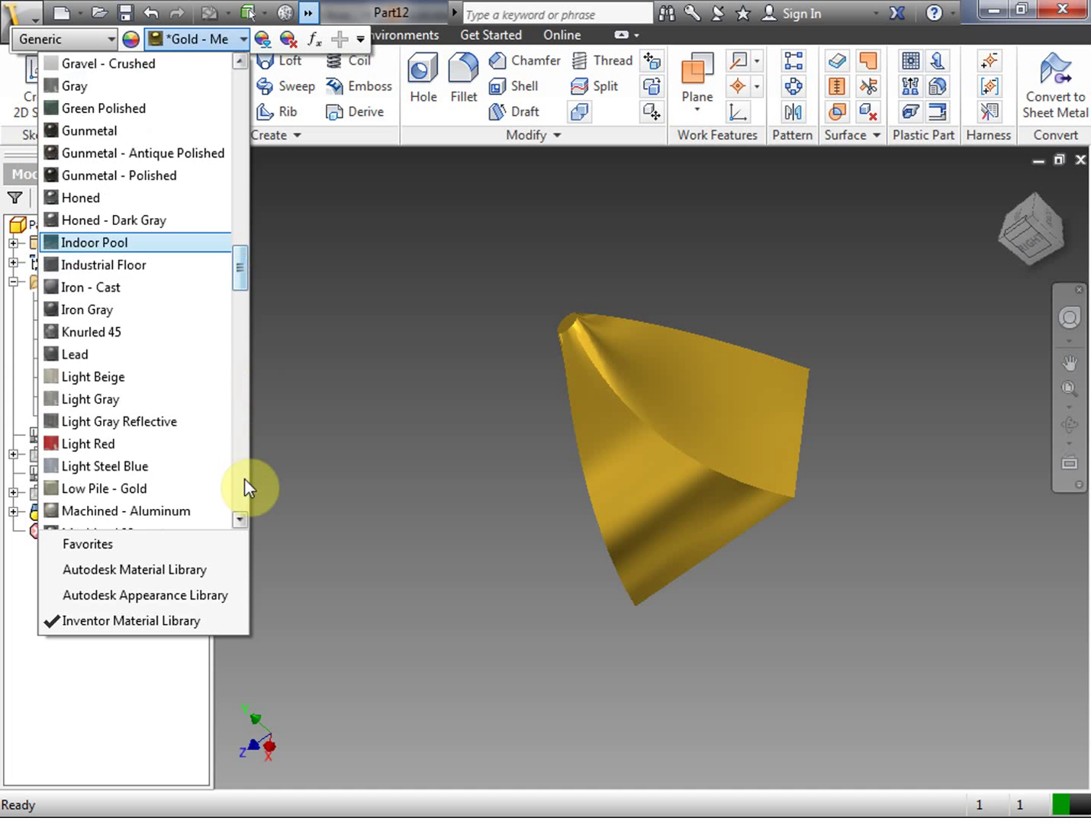
pyautogui.scroll(-20, 244, 484)
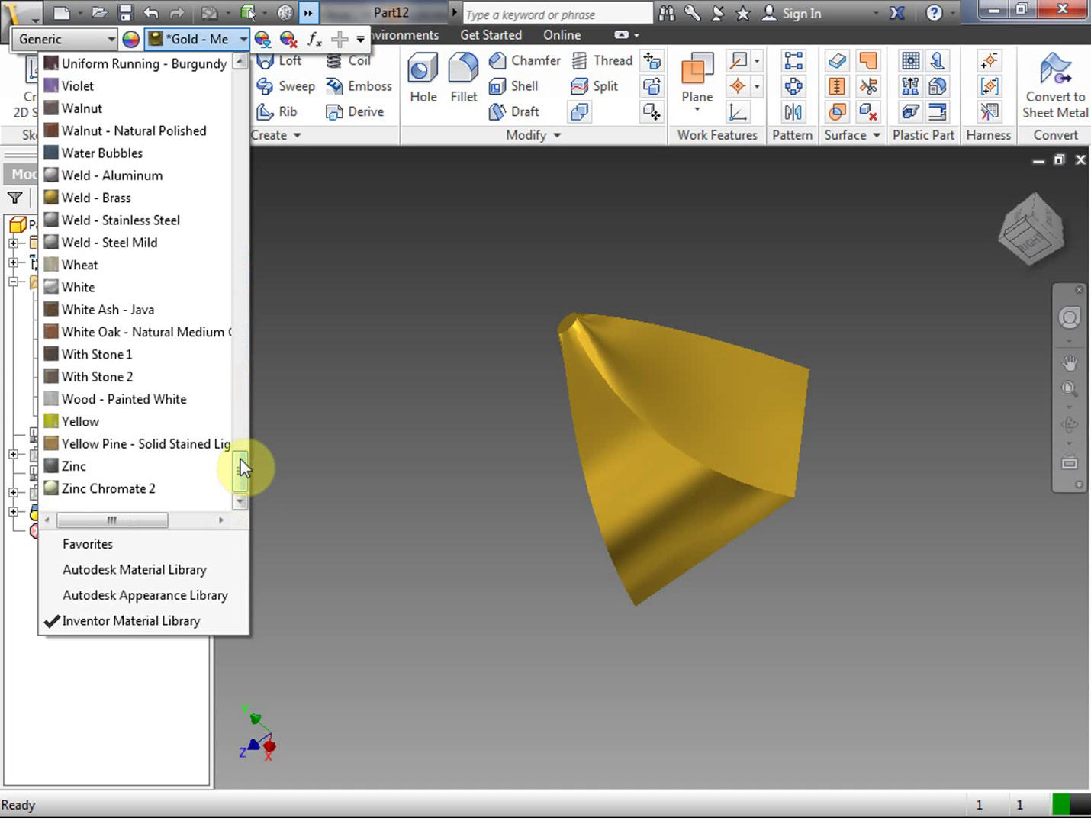
pyautogui.moveTo(239, 471); pyautogui.dragTo(244, 285)
pyautogui.click(139, 264)
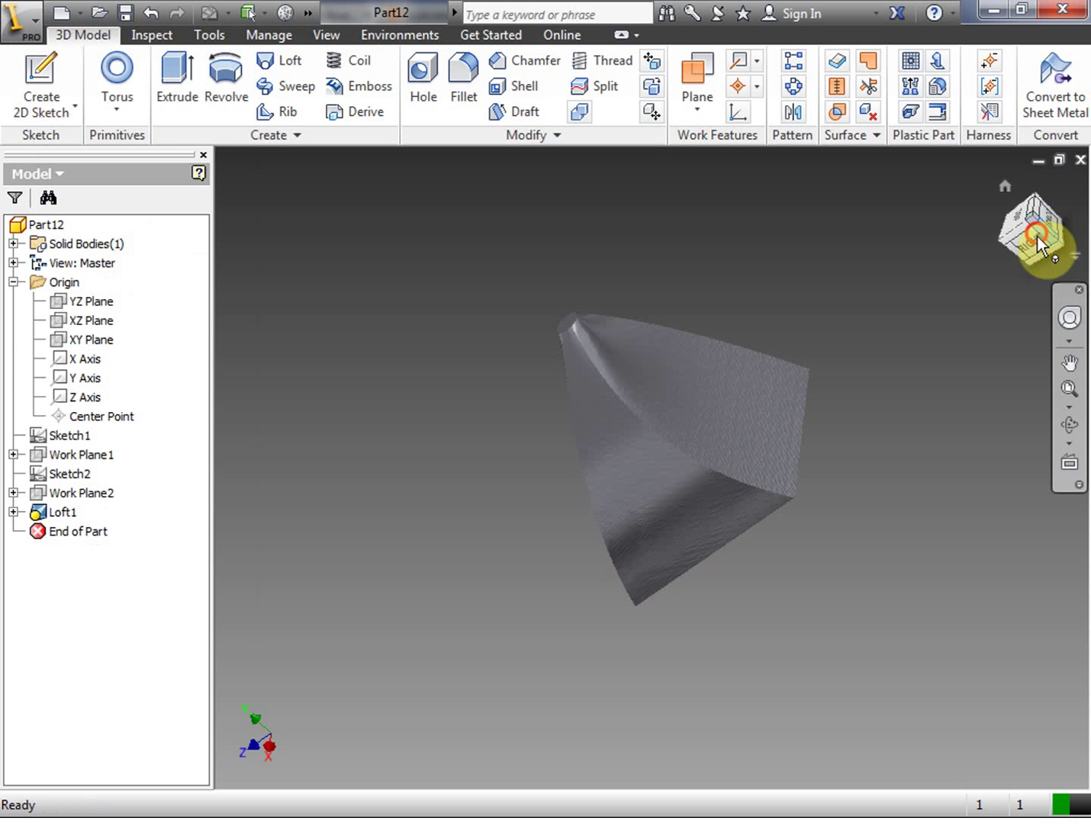
pyautogui.moveTo(1037, 236)
pyautogui.mouseDown()
pyautogui.moveTo(965, 266)
pyautogui.moveTo(824, 565)
pyautogui.mouseUp()
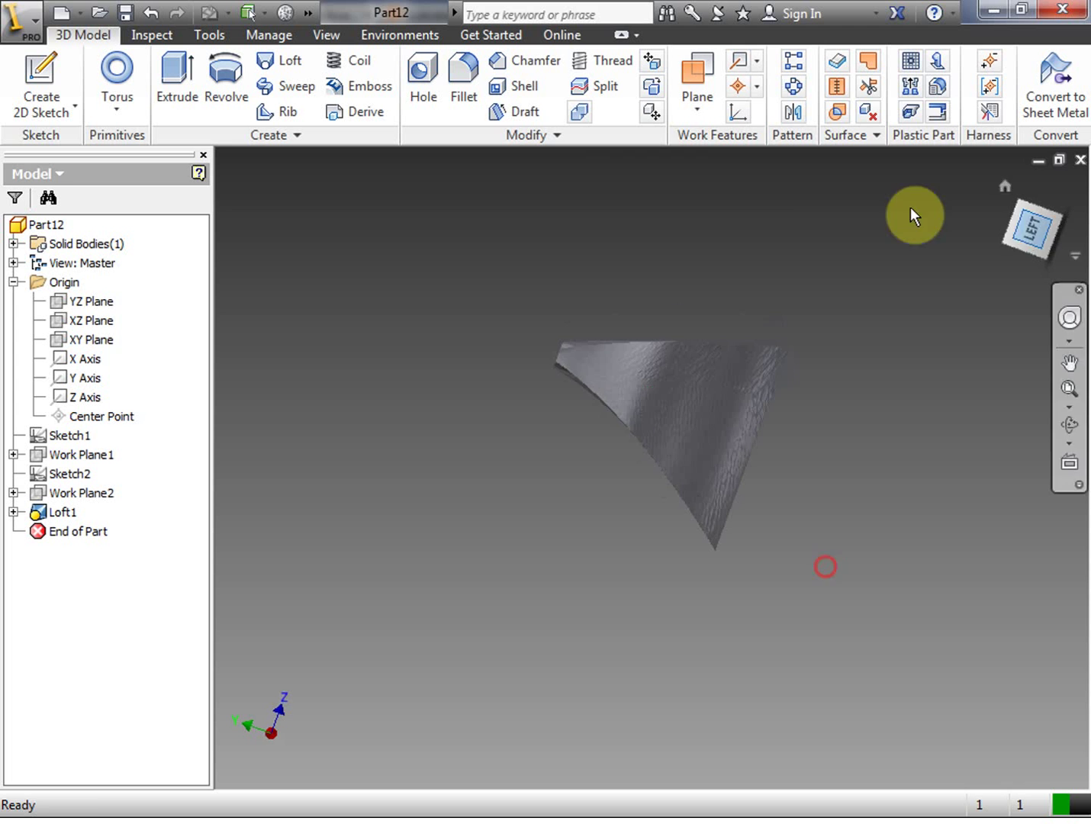
pyautogui.click(1024, 237)
pyautogui.moveTo(1023, 242); pyautogui.dragTo(894, 209)
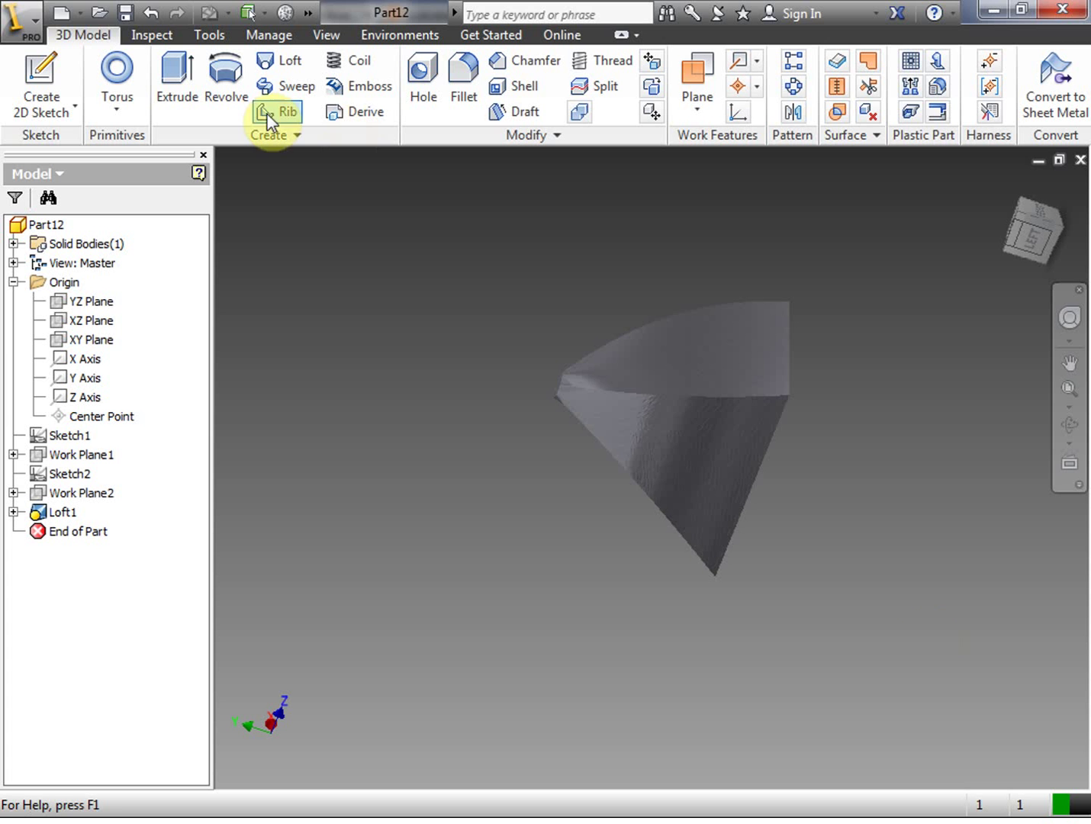
# Save the part as AutodeskInvetor2013_Lesson_06_Loft.ipt.
pyautogui.click(124, 13)
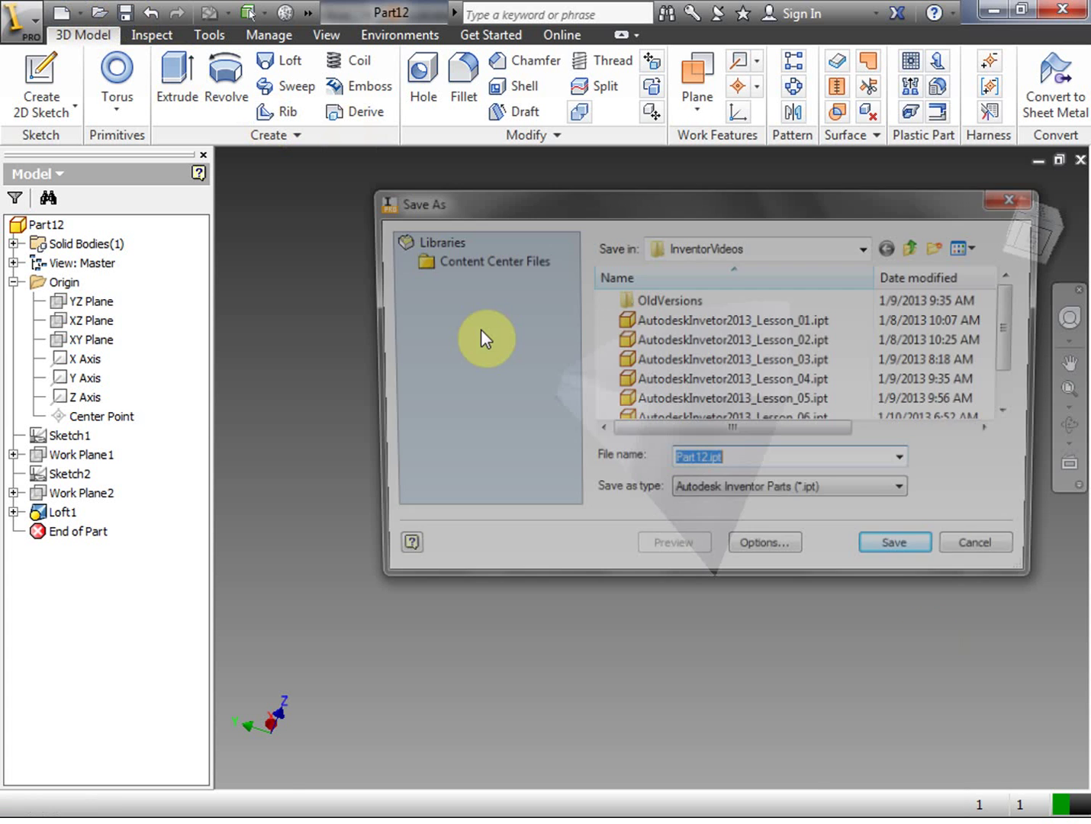
pyautogui.scroll(-1, 1017, 382)
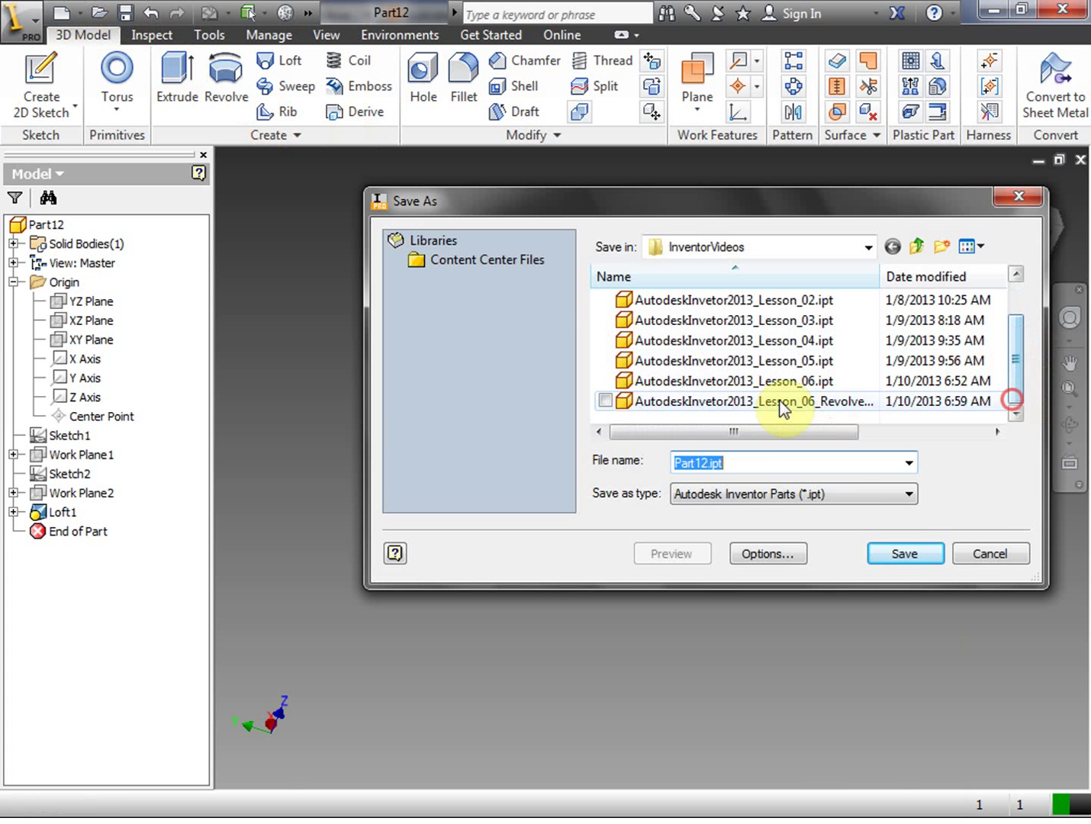
pyautogui.click(713, 401)
pyautogui.doubleClick(841, 465)
pyautogui.moveTo(841, 464); pyautogui.dragTo(885, 464)
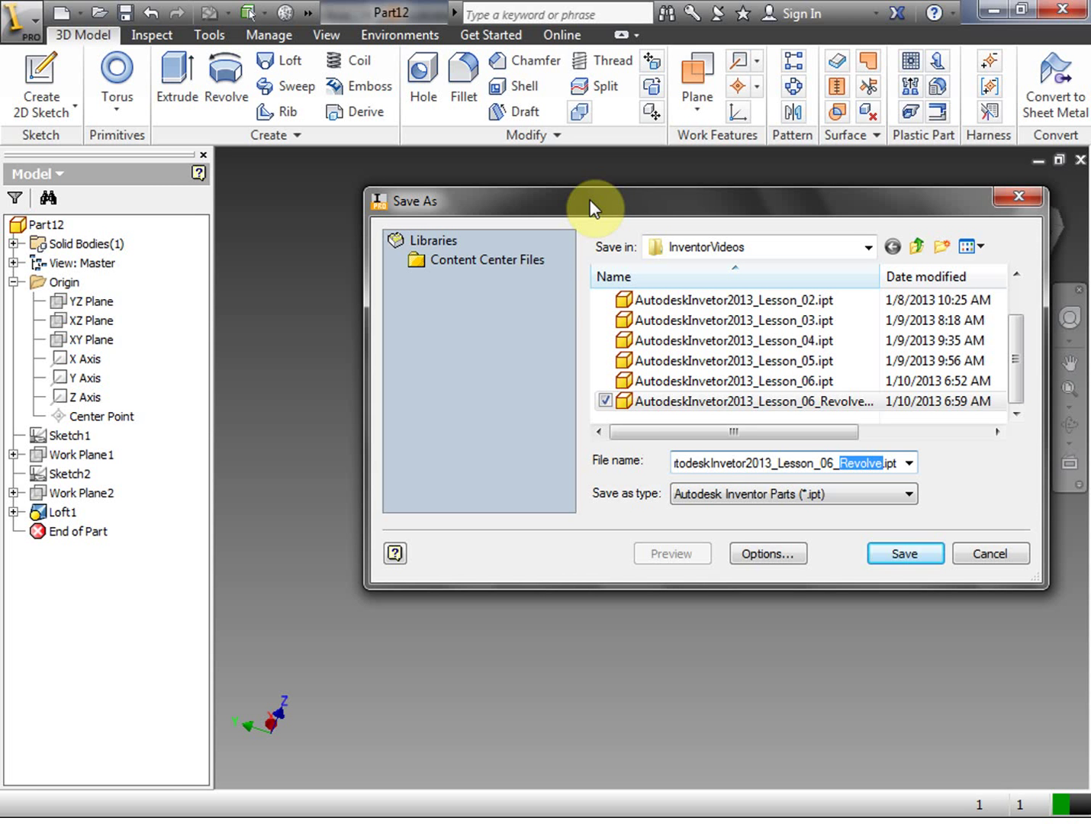
pyautogui.press('BackSpace')
pyautogui.write('Loft')
pyautogui.moveTo(884, 462); pyautogui.dragTo(672, 463)
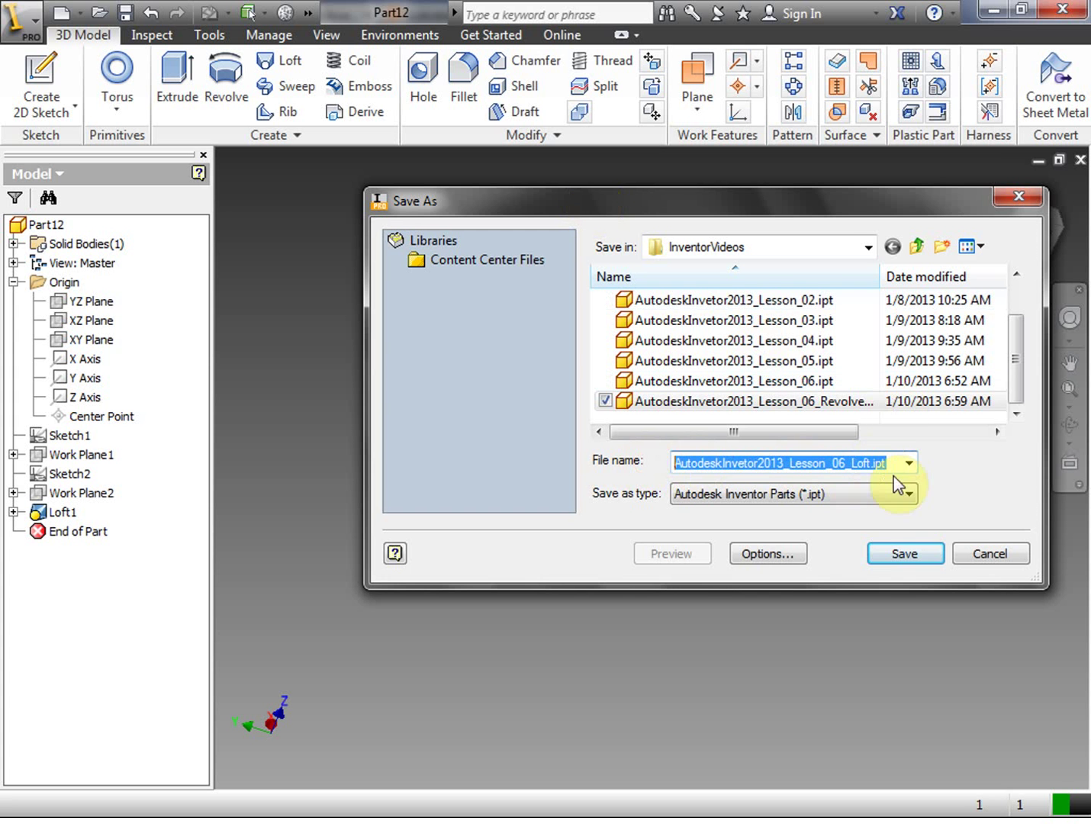
pyautogui.click(906, 553)
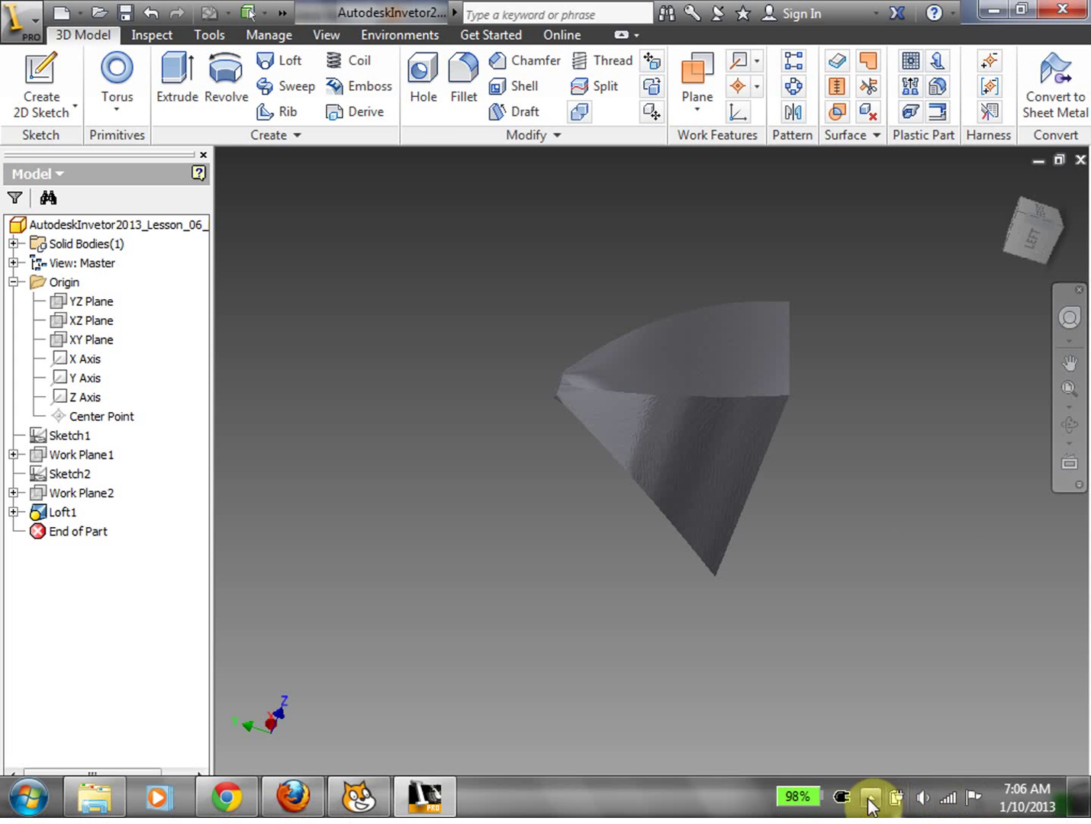
pyautogui.click(870, 798)
pyautogui.rightClick(856, 687)
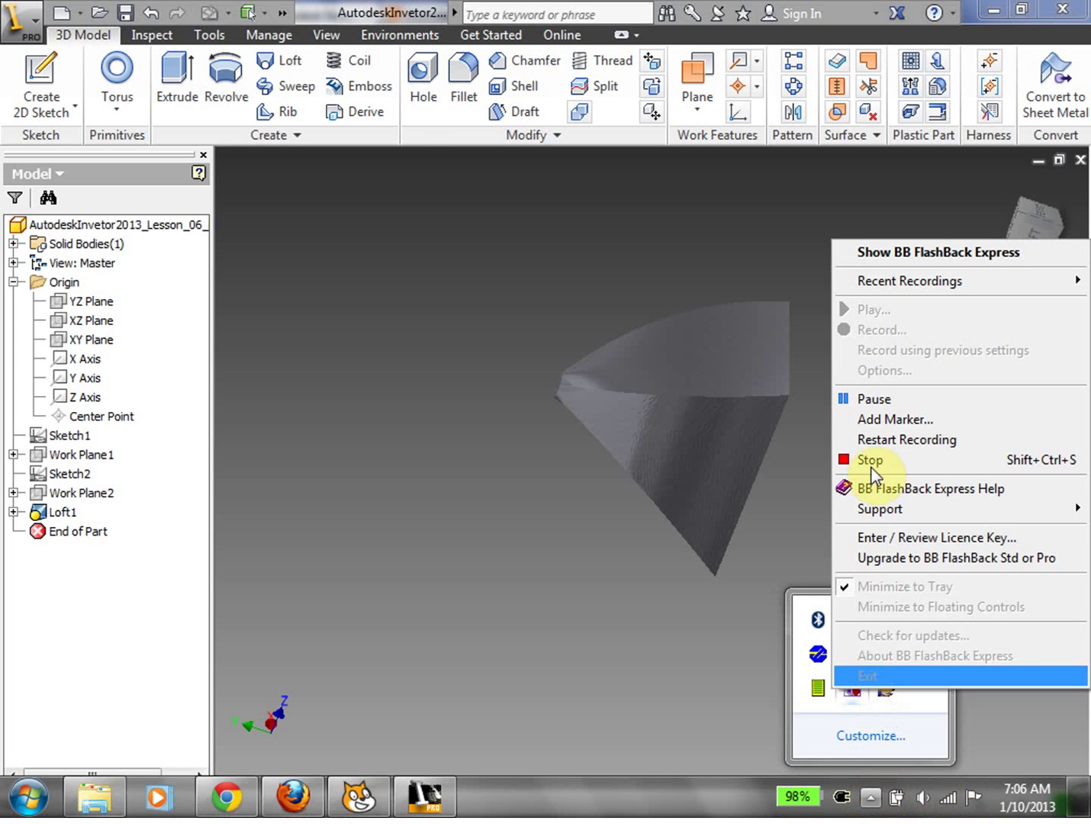